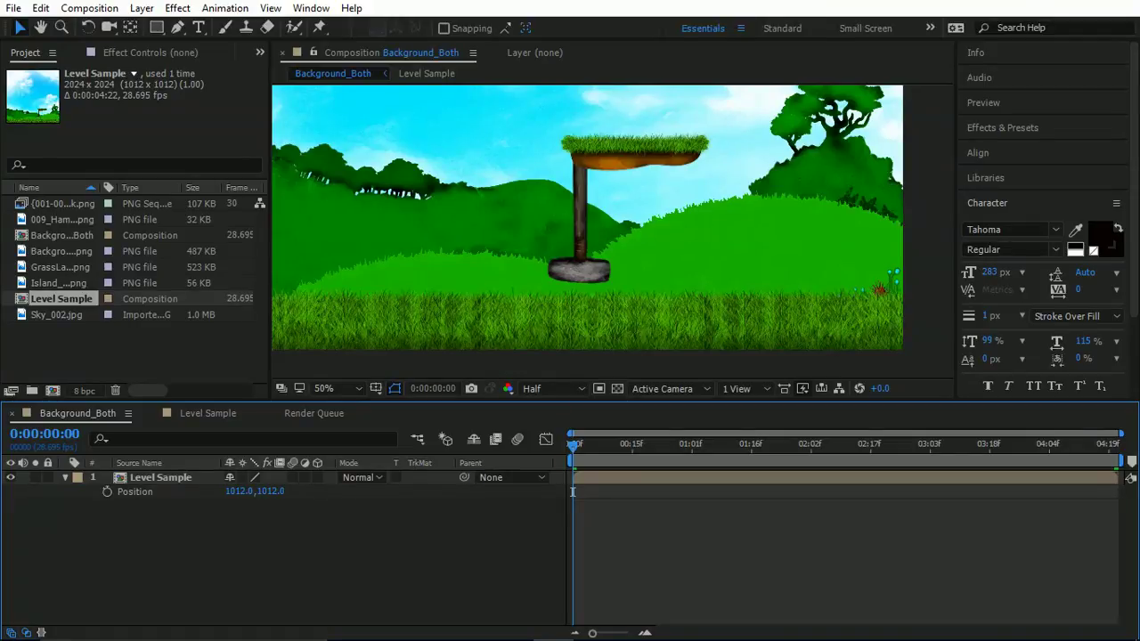
Step: Play the red heart burst clip in Windows Media Player, then switch to SketchBook's blank Untitled canvas
key("alt+Tab")
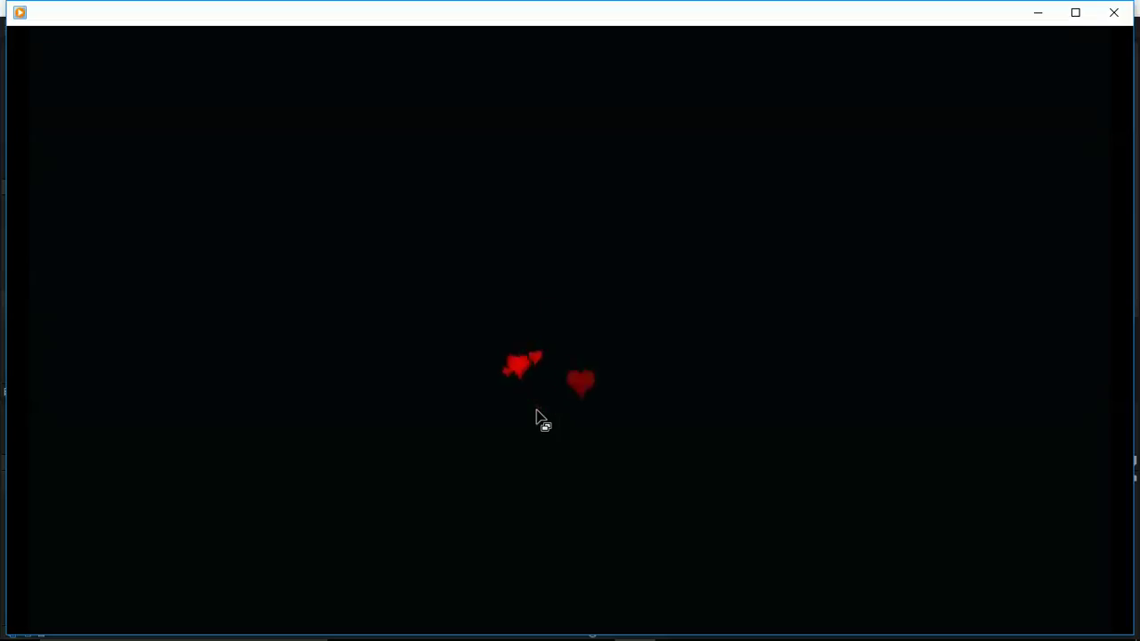
mouse_move(532, 465)
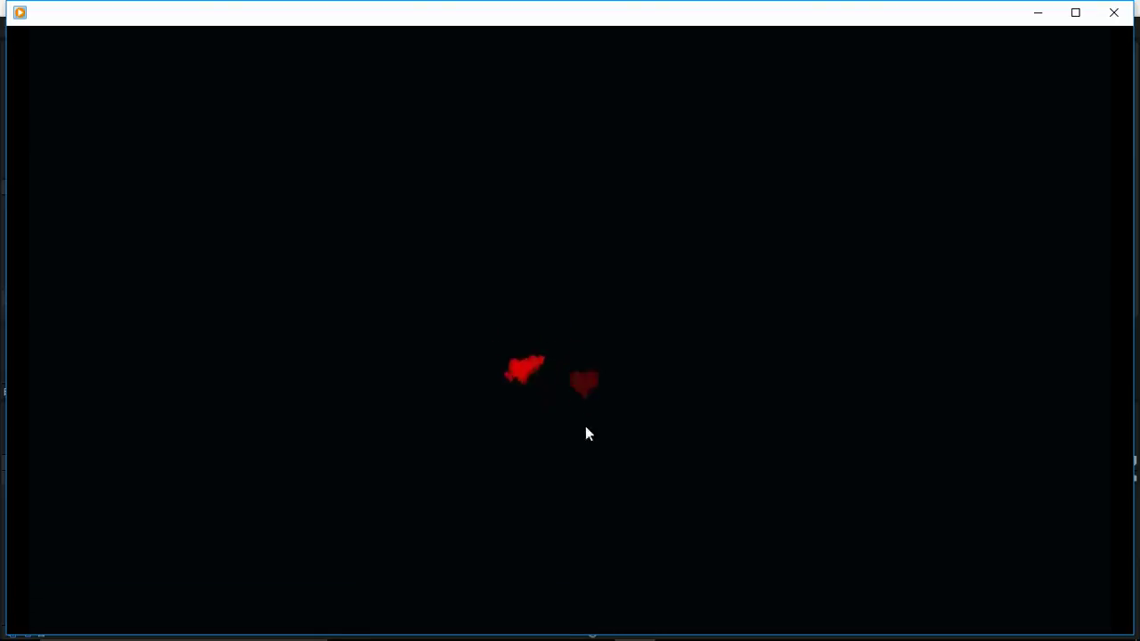
key("alt+Tab")
key("alt+Tab")
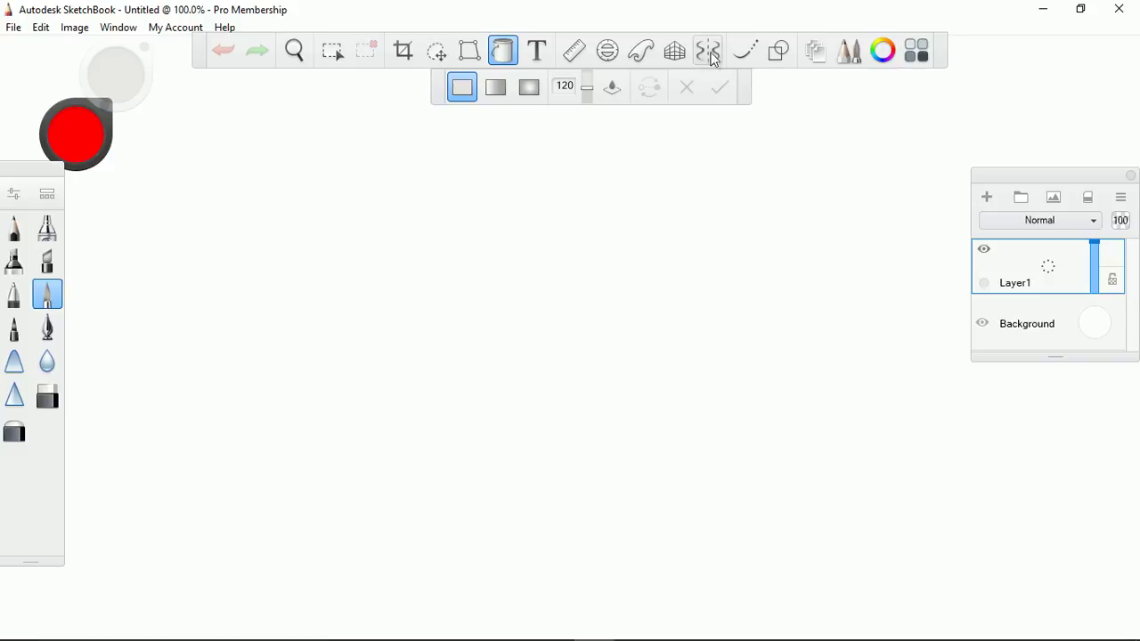
Step: With Symmetry and Steady Stroke on, draw a mirrored heart outline in a slightly darker red
left_click(708, 51)
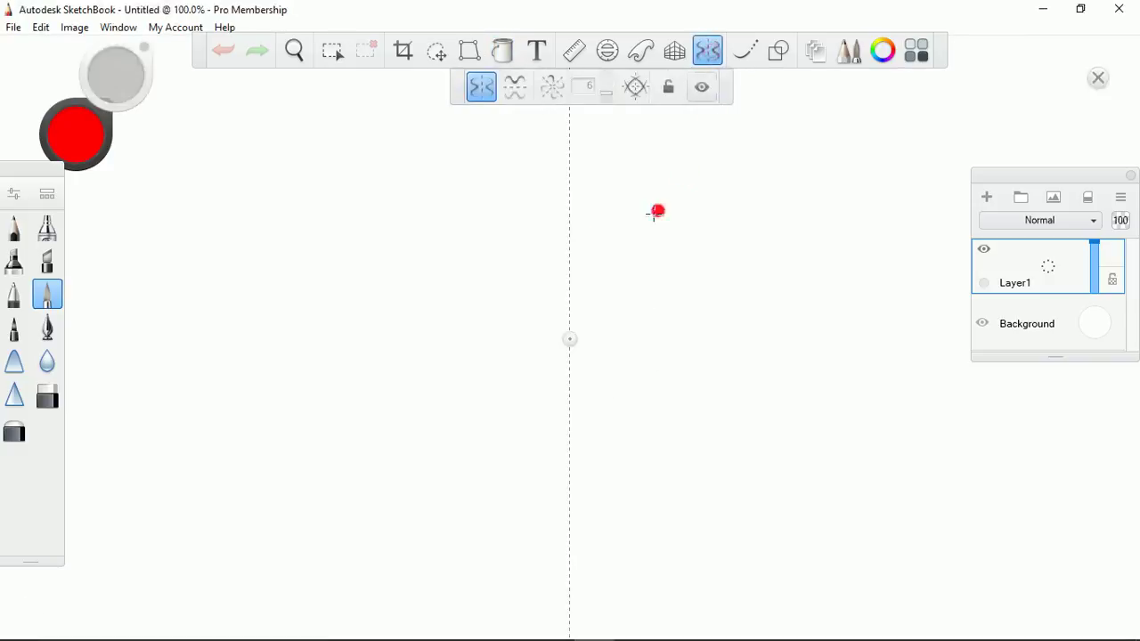
left_click(77, 141)
left_click(87, 148)
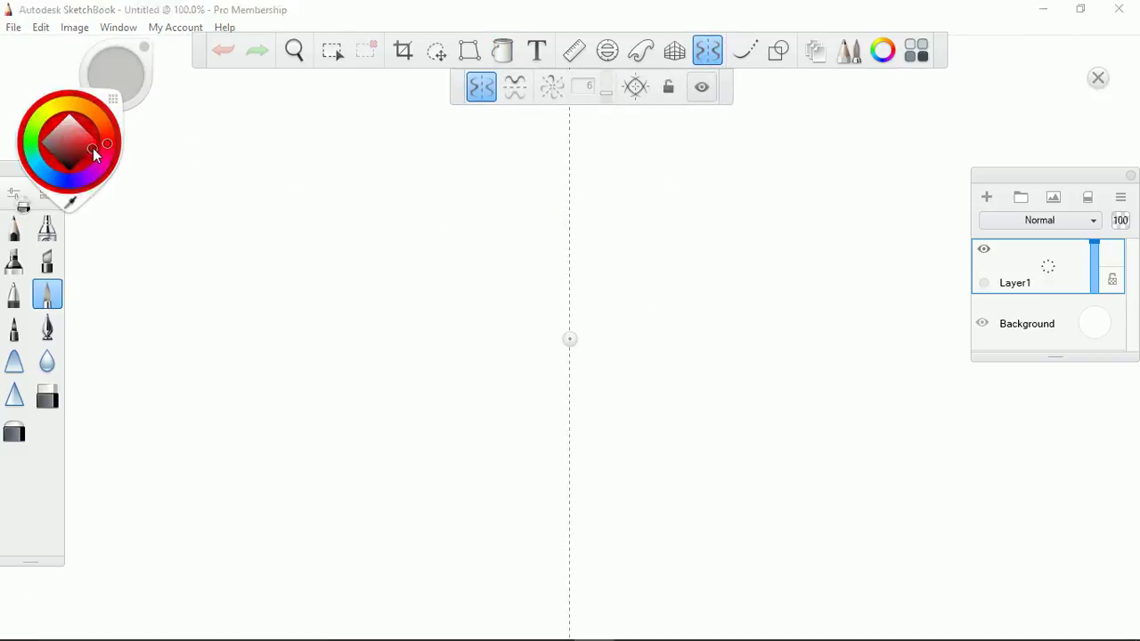
left_click(746, 54)
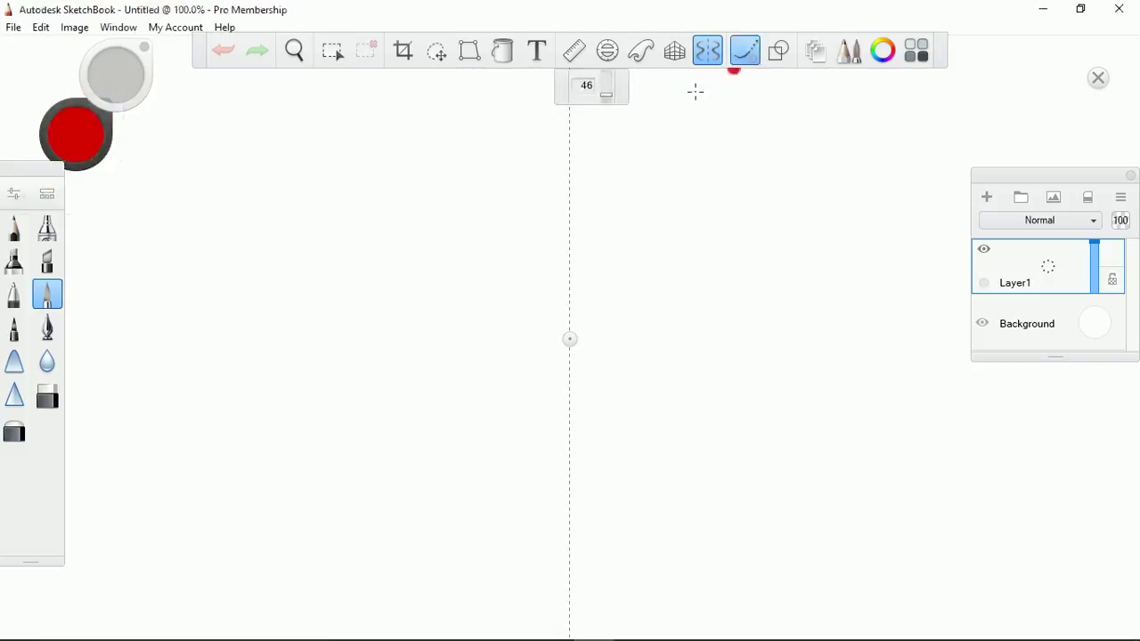
mouse_move(555, 166)
left_mouse_down()
mouse_move(615, 105)
mouse_move(658, 92)
mouse_move(778, 101)
mouse_move(833, 145)
mouse_move(855, 236)
mouse_move(849, 270)
mouse_move(784, 359)
mouse_move(626, 451)
mouse_move(578, 529)
mouse_move(563, 634)
left_mouse_up()
left_click(746, 60)
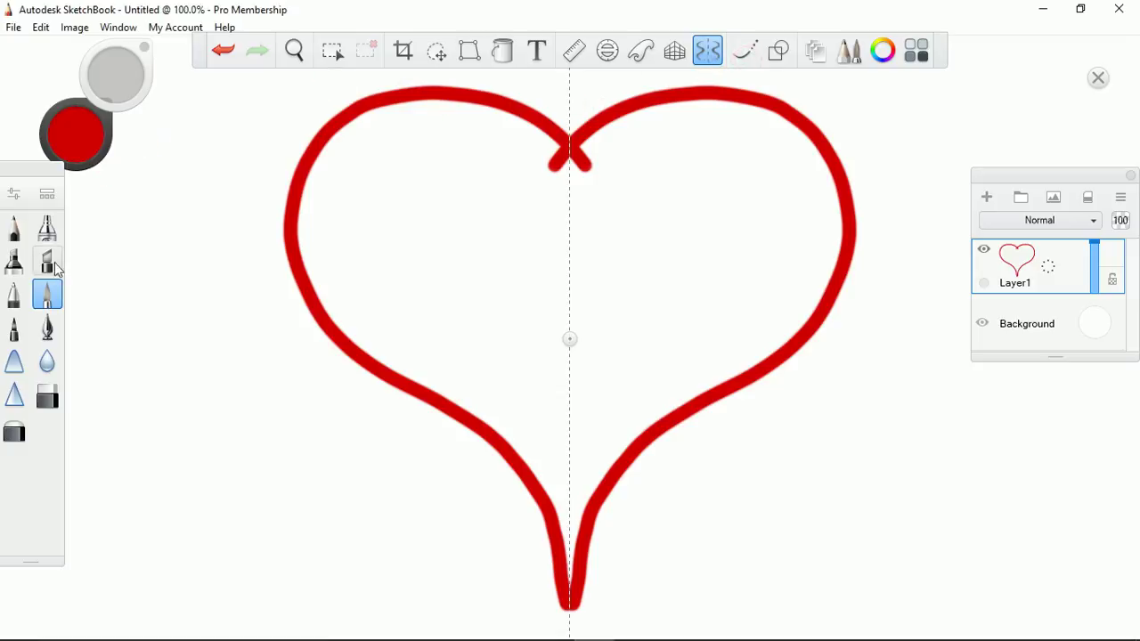
Step: Erase the overlapping stroke tips at the top of the heart
left_click(48, 403)
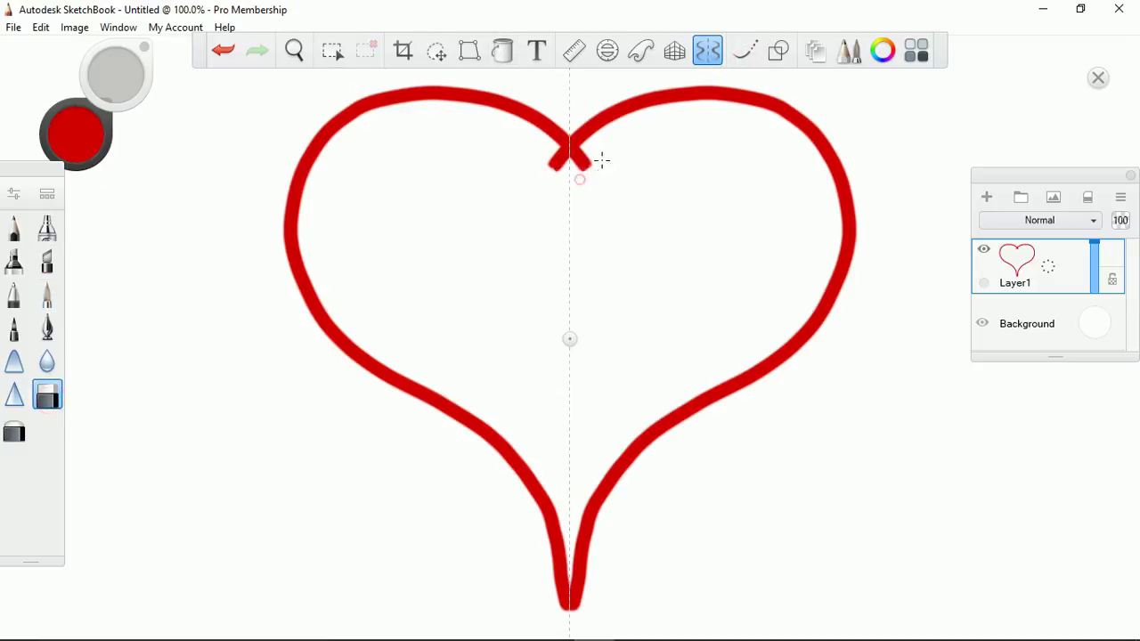
mouse_move(601, 160)
left_mouse_down()
mouse_move(596, 170)
mouse_move(574, 163)
left_mouse_up()
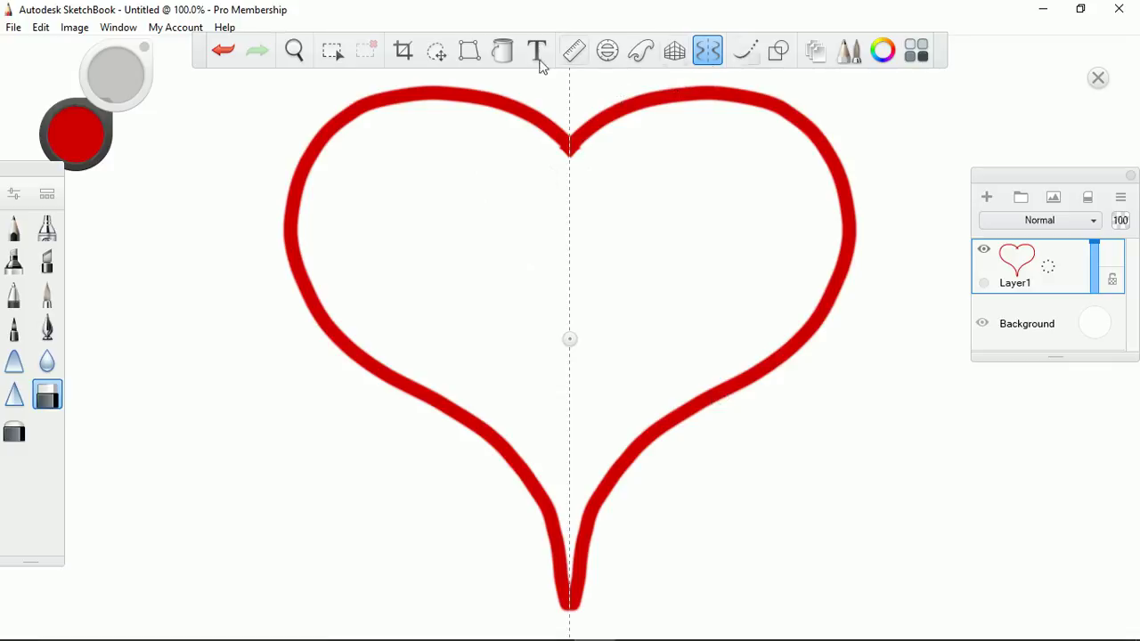
left_click(503, 51)
Step: Fill the heart solid red, re-enable Symmetry and Steady Stroke, and undo a stray erase at the tip
left_click(461, 238)
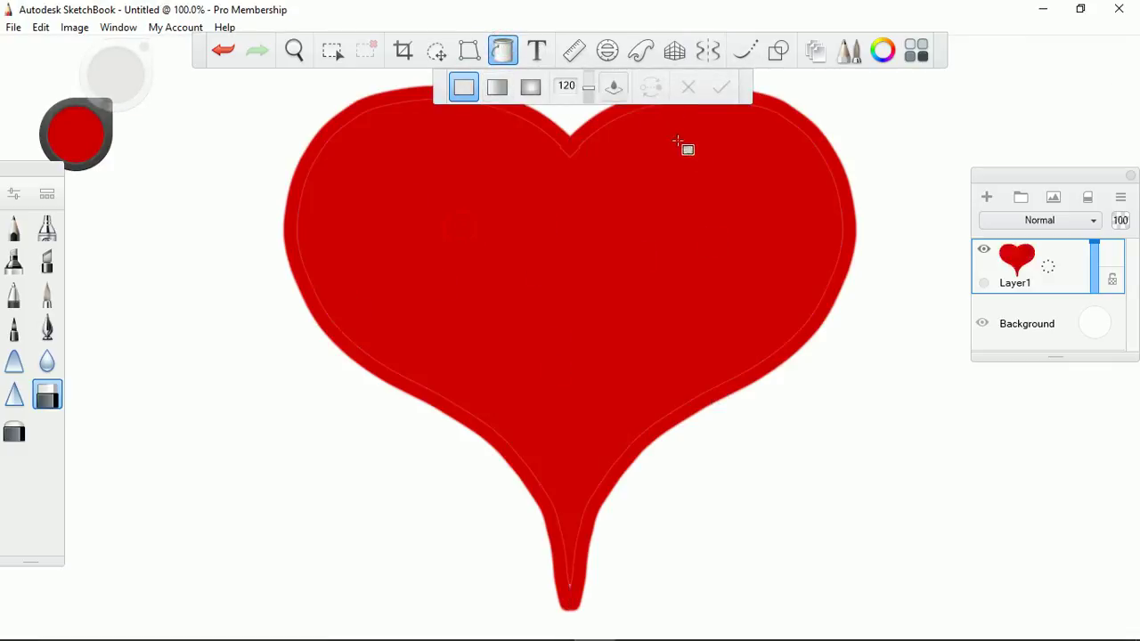
left_click(707, 50)
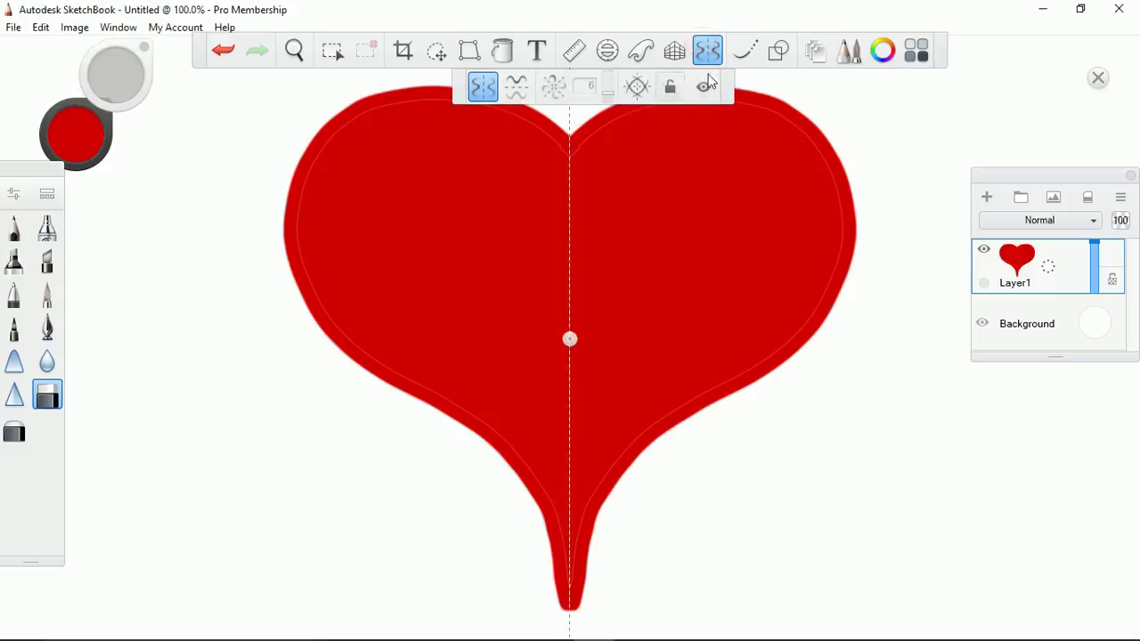
left_click(745, 51)
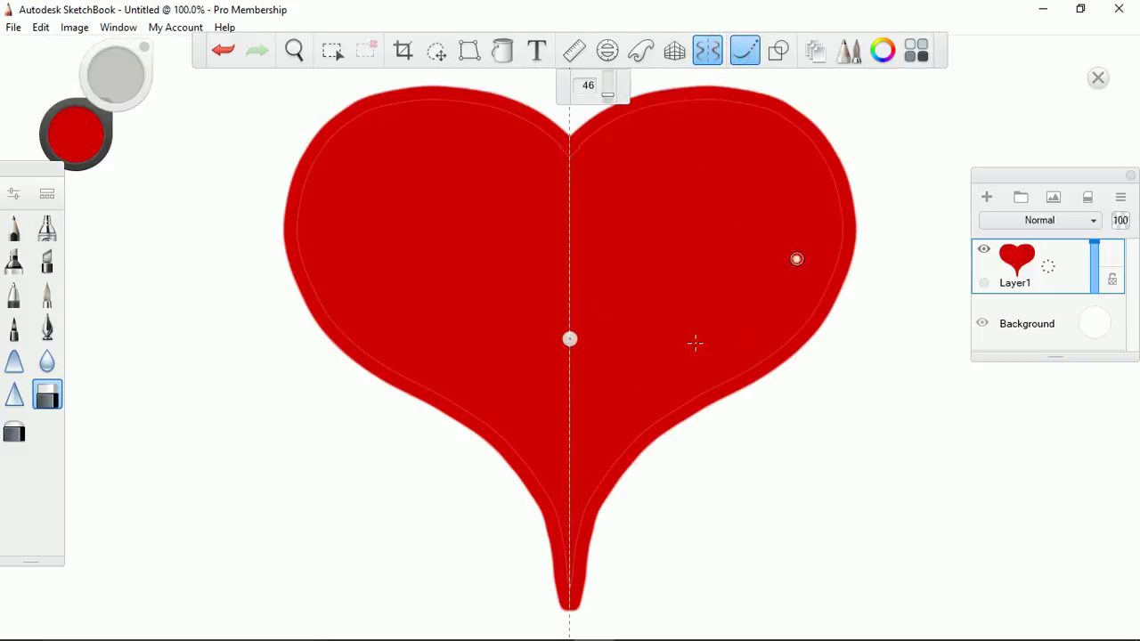
left_click_drag(570, 599, 580, 545)
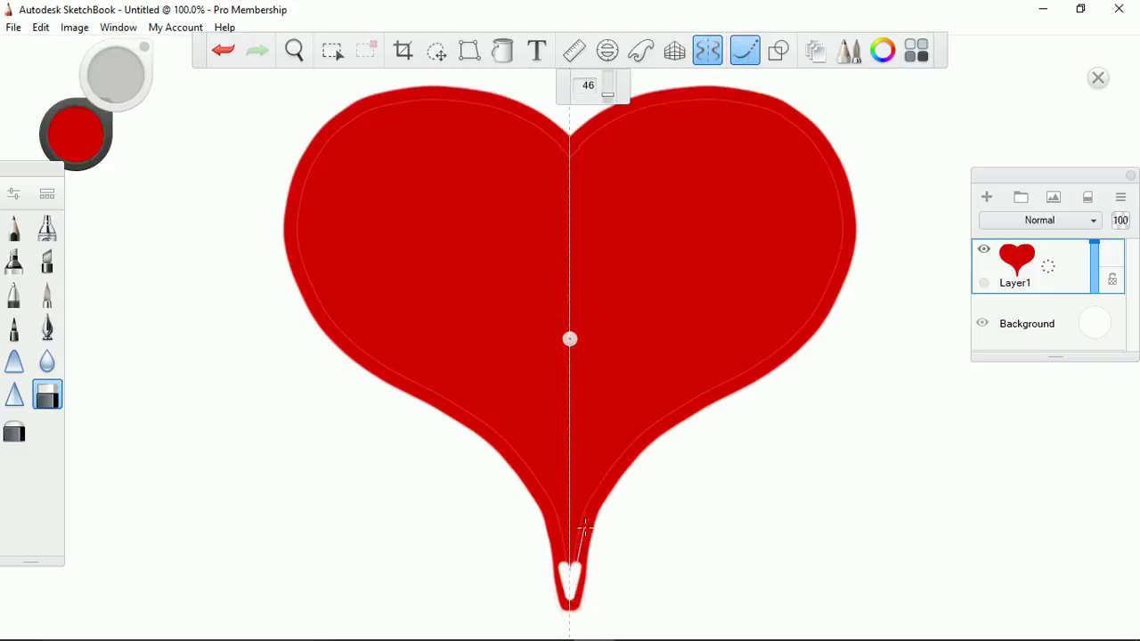
key("ctrl+z")
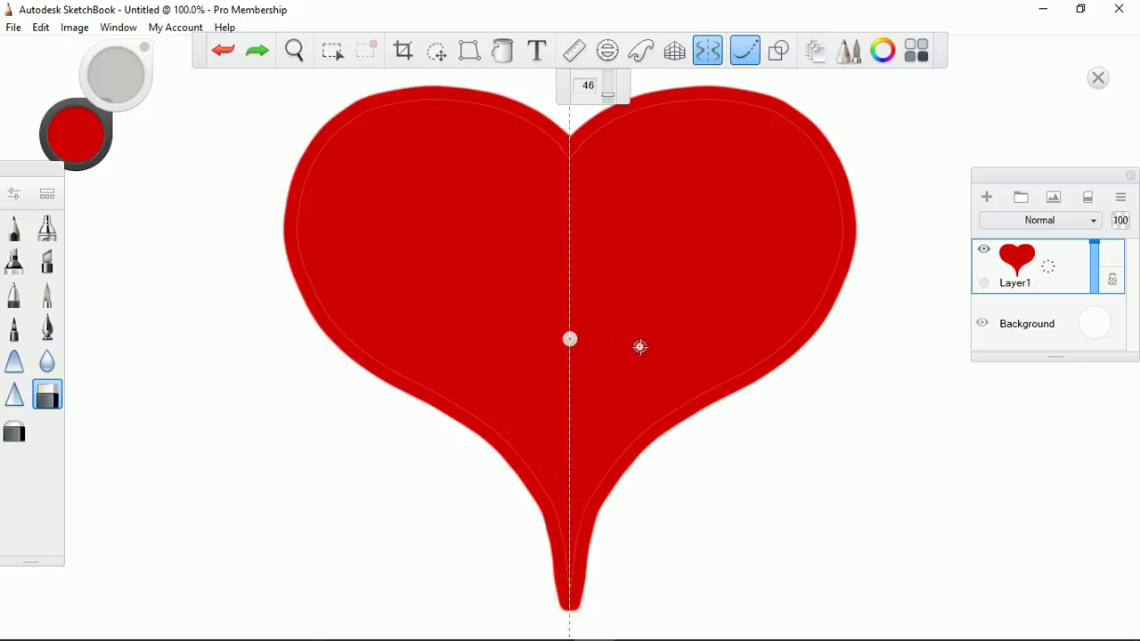
Step: Brush red over the pale outline from the heart's tip up the right side and upper curve
left_click(47, 294)
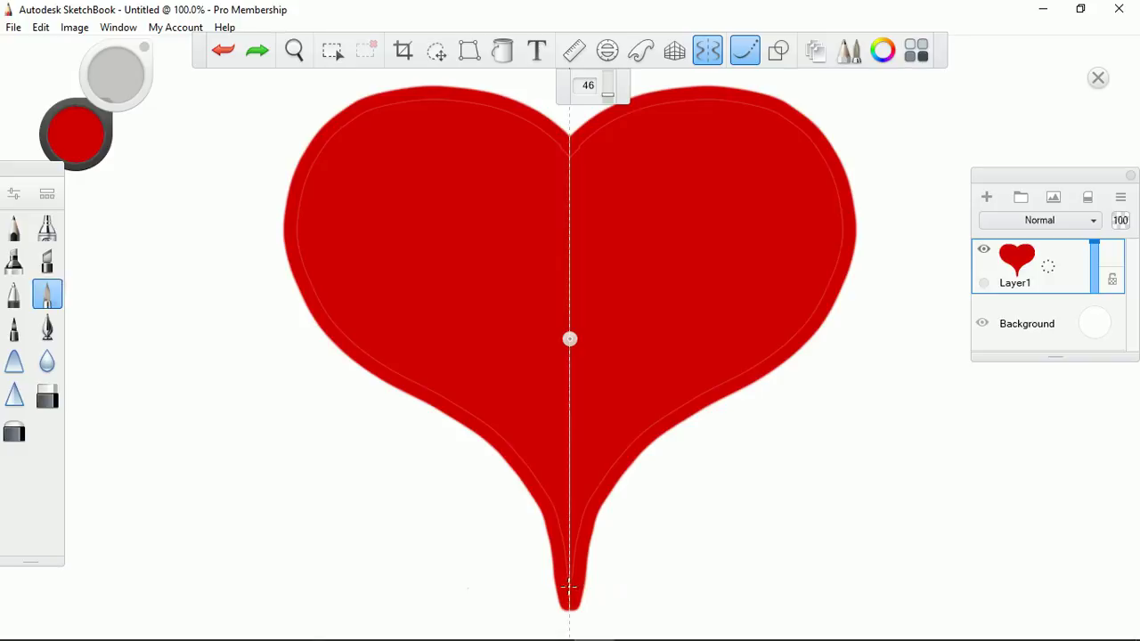
mouse_move(579, 534)
left_mouse_down()
mouse_move(608, 451)
mouse_move(687, 395)
mouse_move(800, 344)
left_mouse_up()
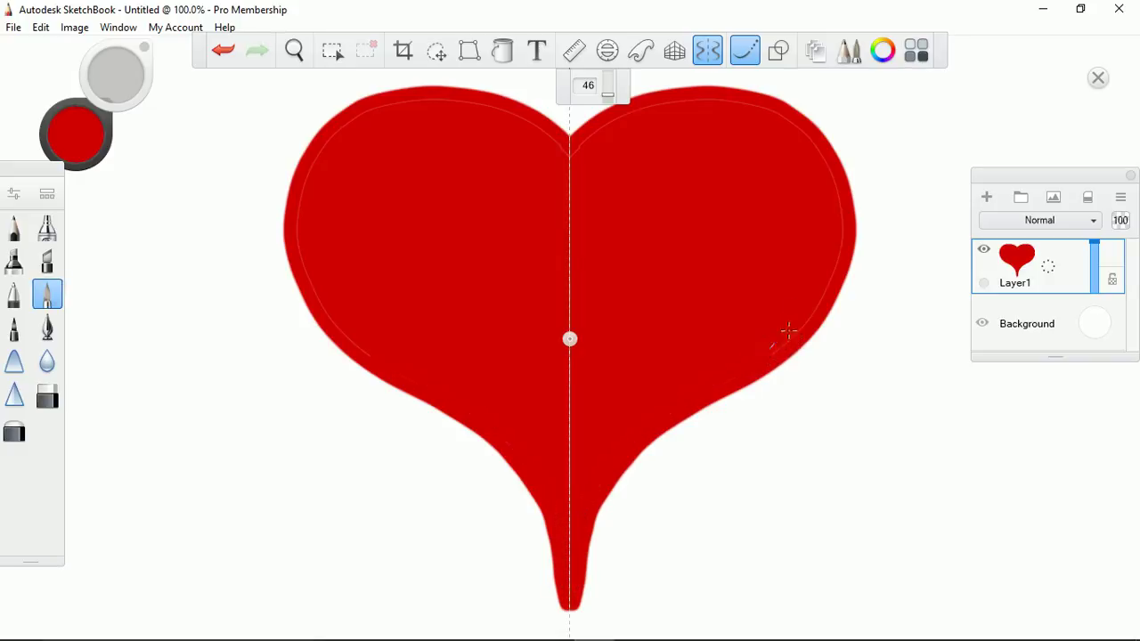
left_click_drag(828, 283, 840, 237)
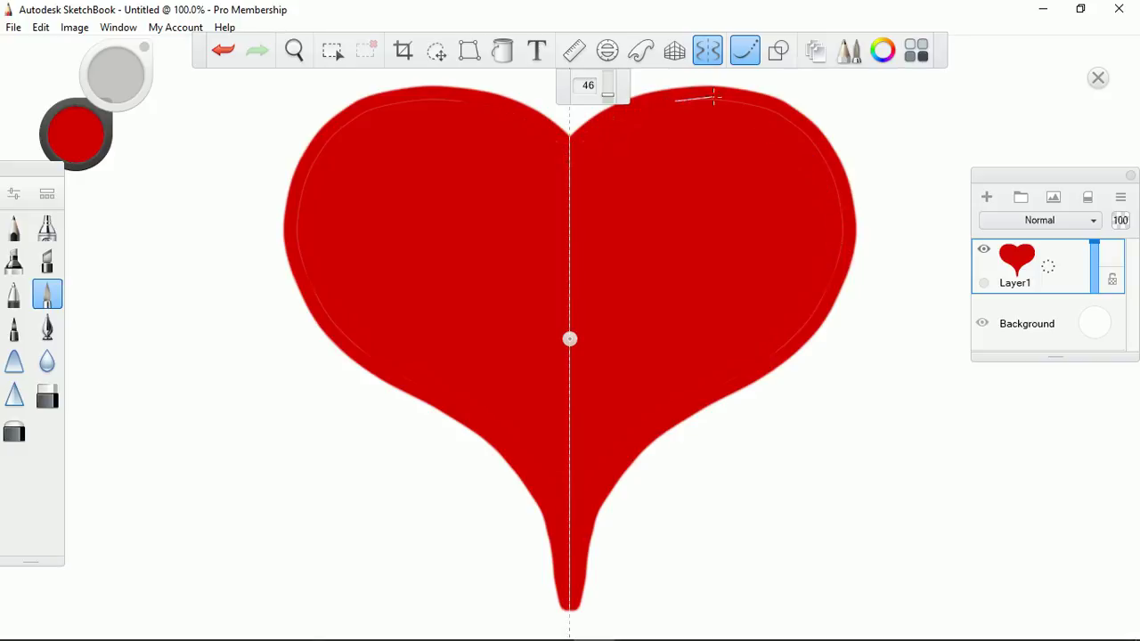
mouse_move(754, 108)
left_mouse_down()
mouse_move(843, 190)
mouse_move(798, 348)
mouse_move(824, 290)
left_mouse_up()
left_click_drag(843, 237, 845, 187)
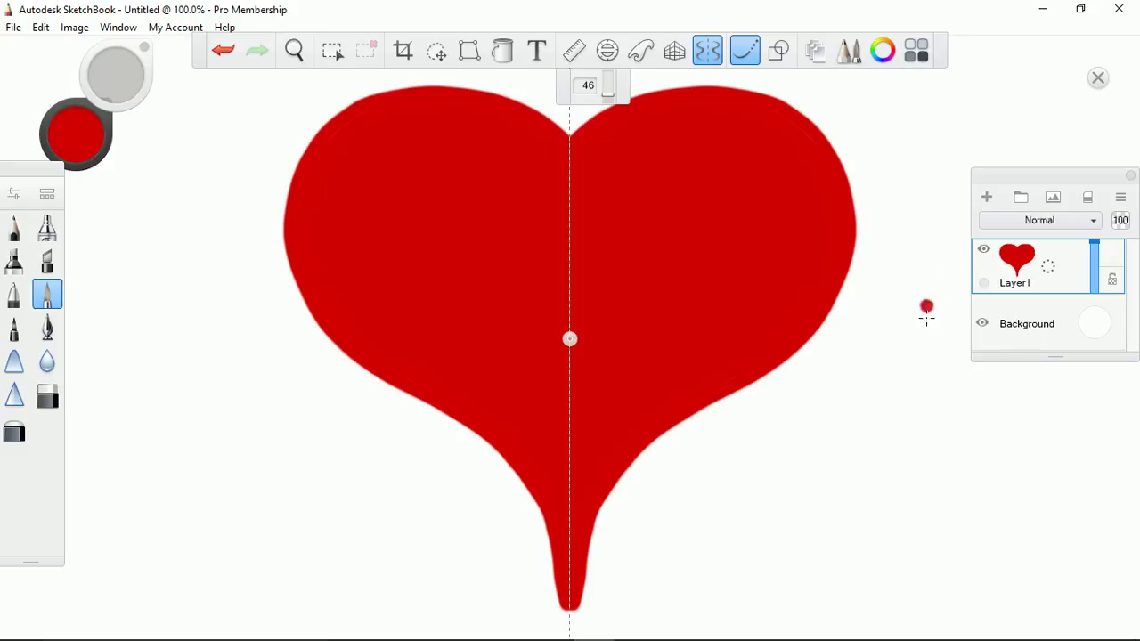
Step: Hide the Background layer, save the drawing as Heart.png, and zoom out to see the whole canvas
left_click(983, 324)
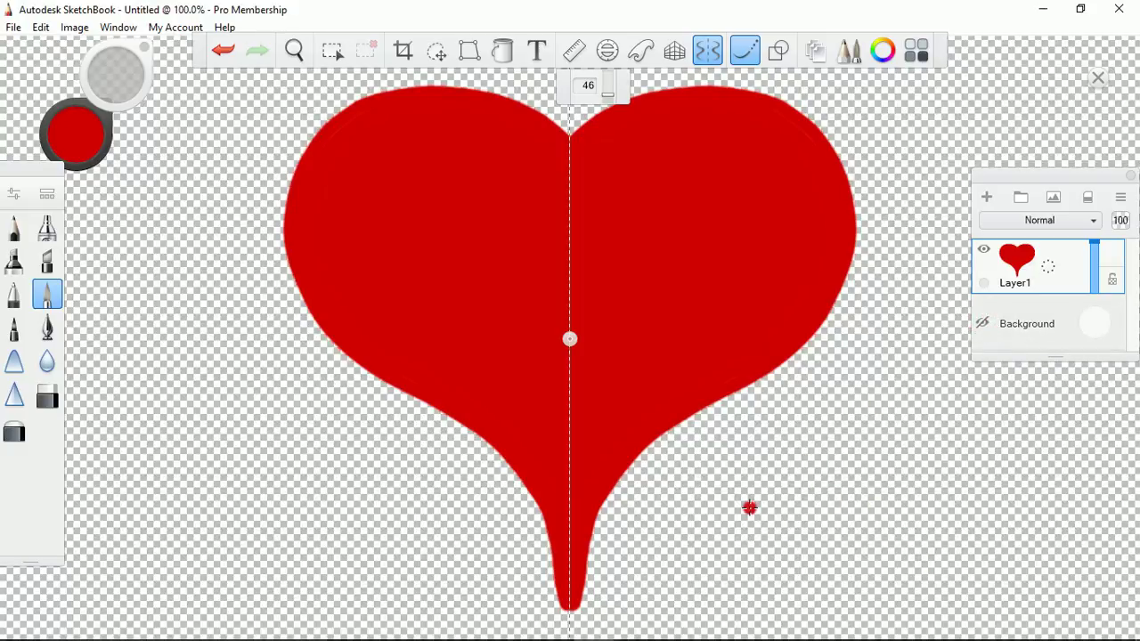
left_click(13, 27)
left_click(50, 147)
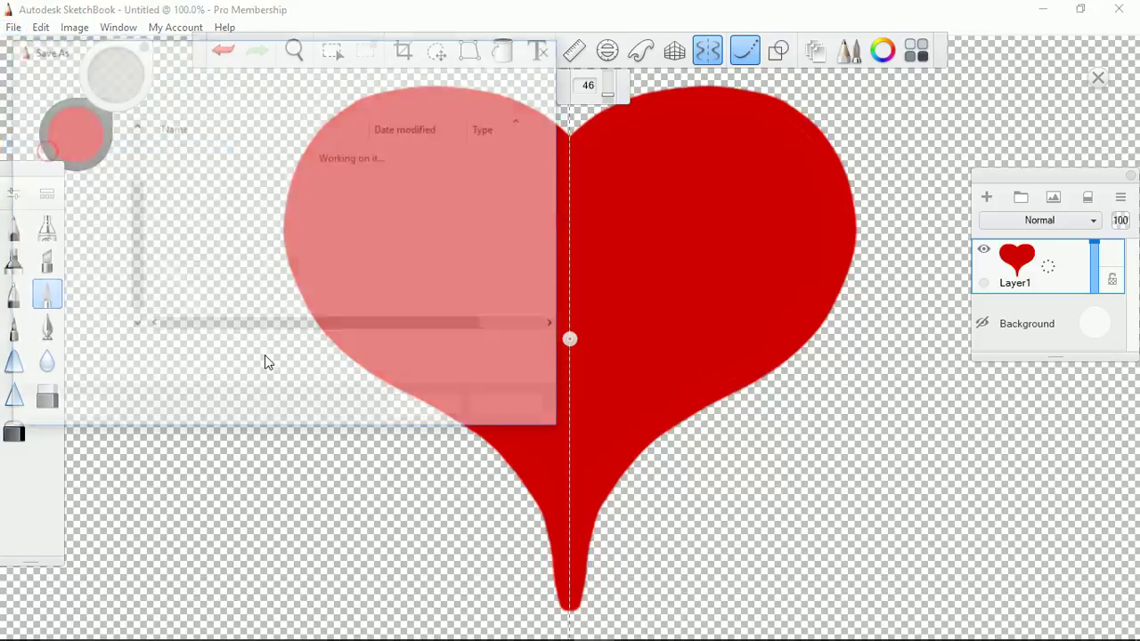
type("Heart")
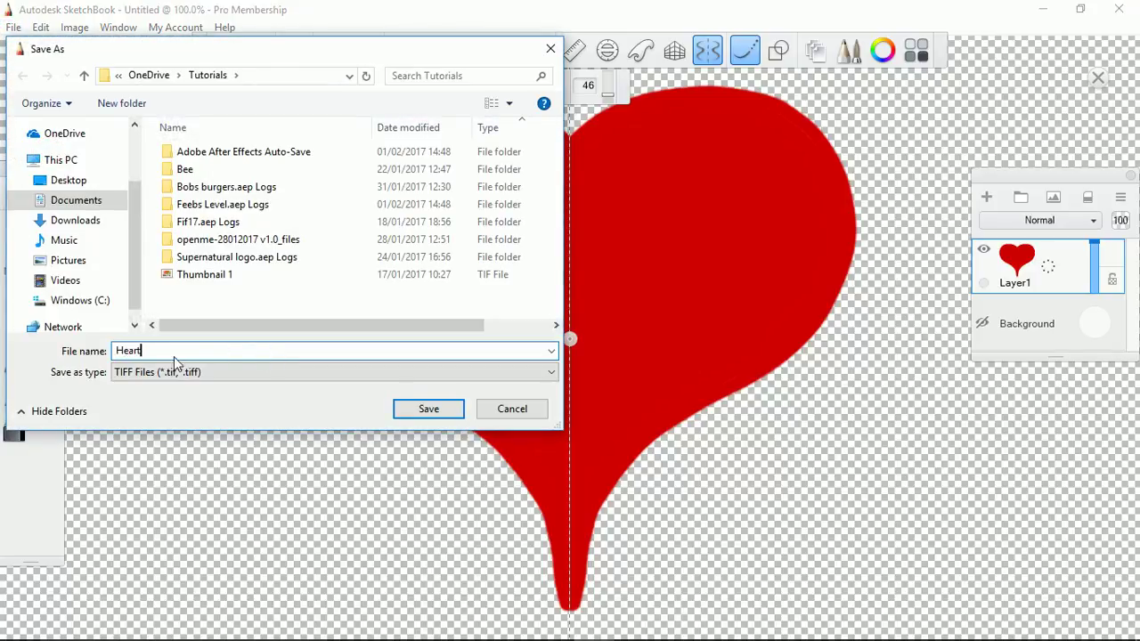
left_click(198, 374)
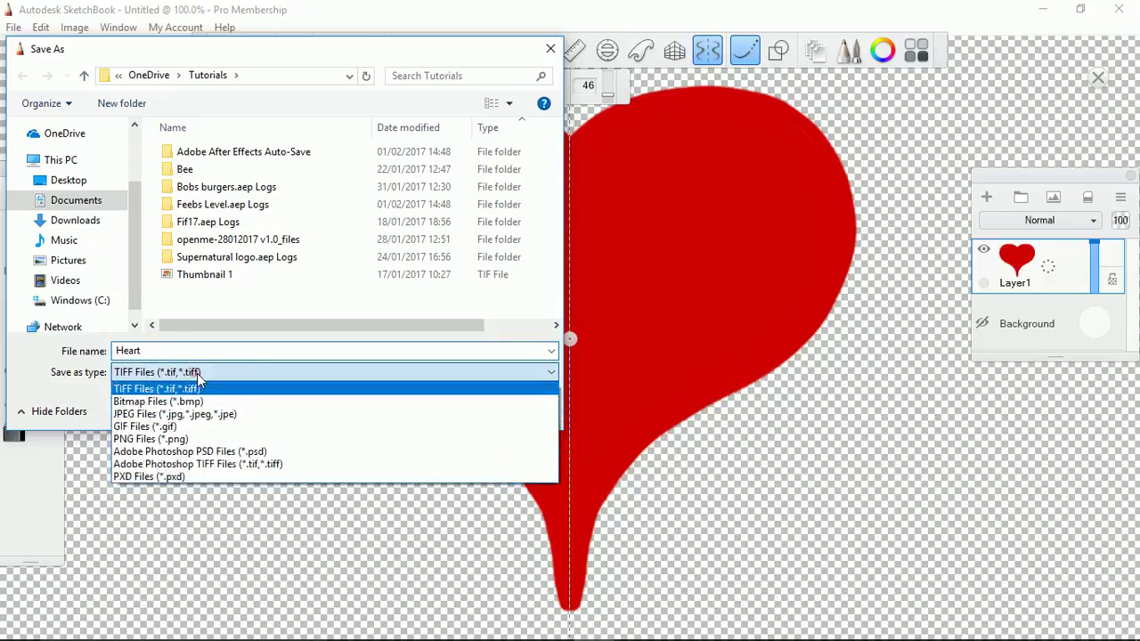
left_click(163, 439)
left_click(428, 408)
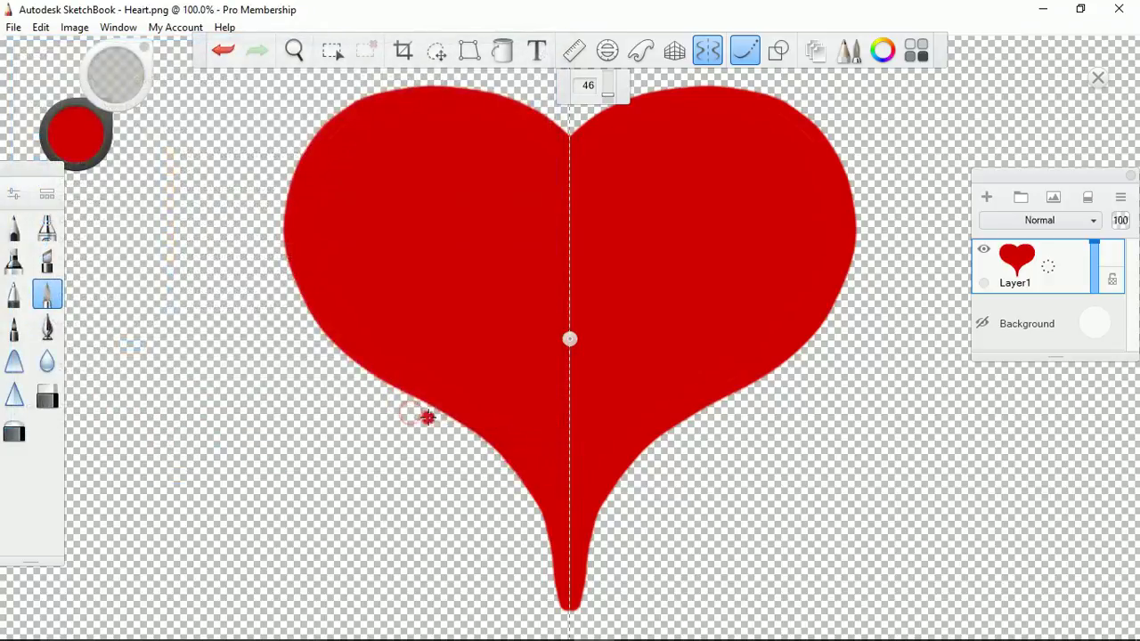
key("space")
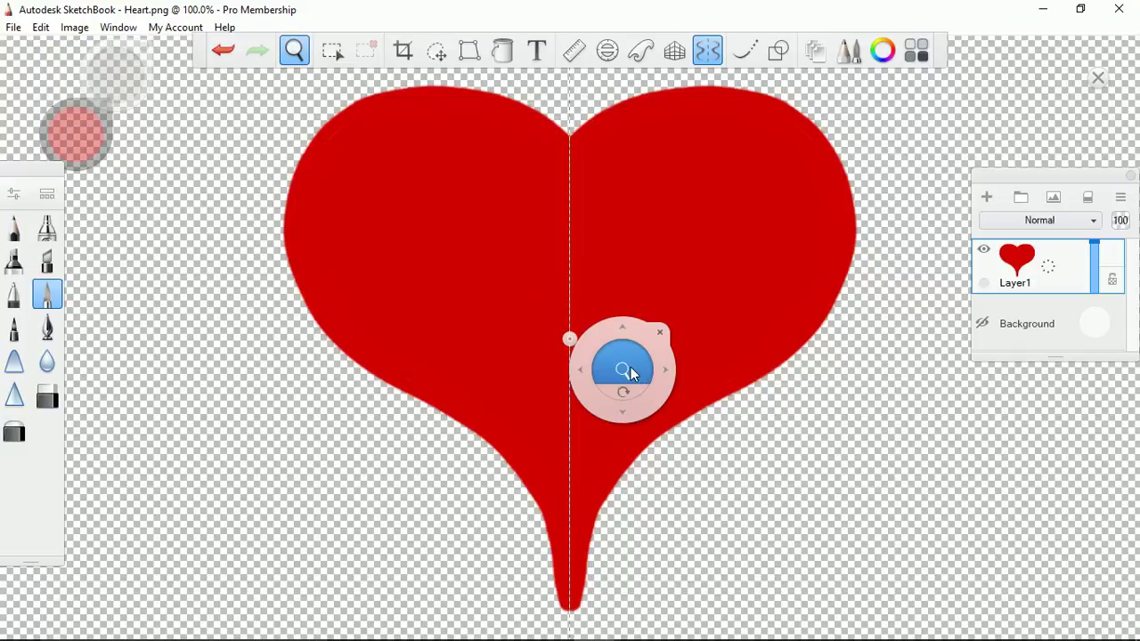
left_click_drag(632, 377, 642, 437)
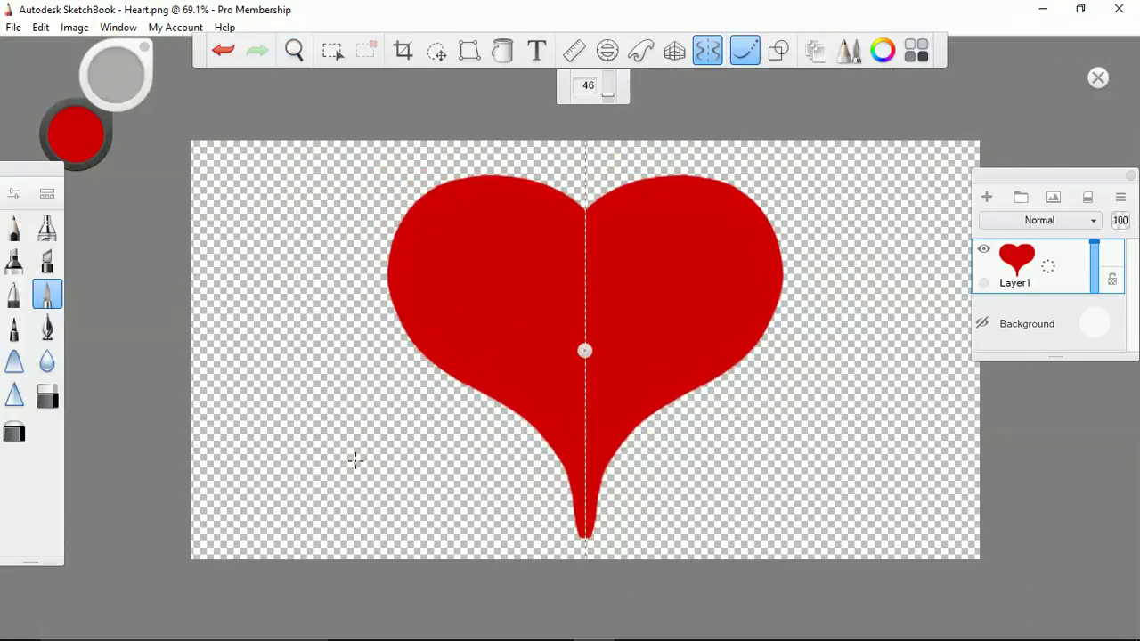
Step: Back in After Effects, pan the composition view and return it to 50% zoom
left_click(552, 631)
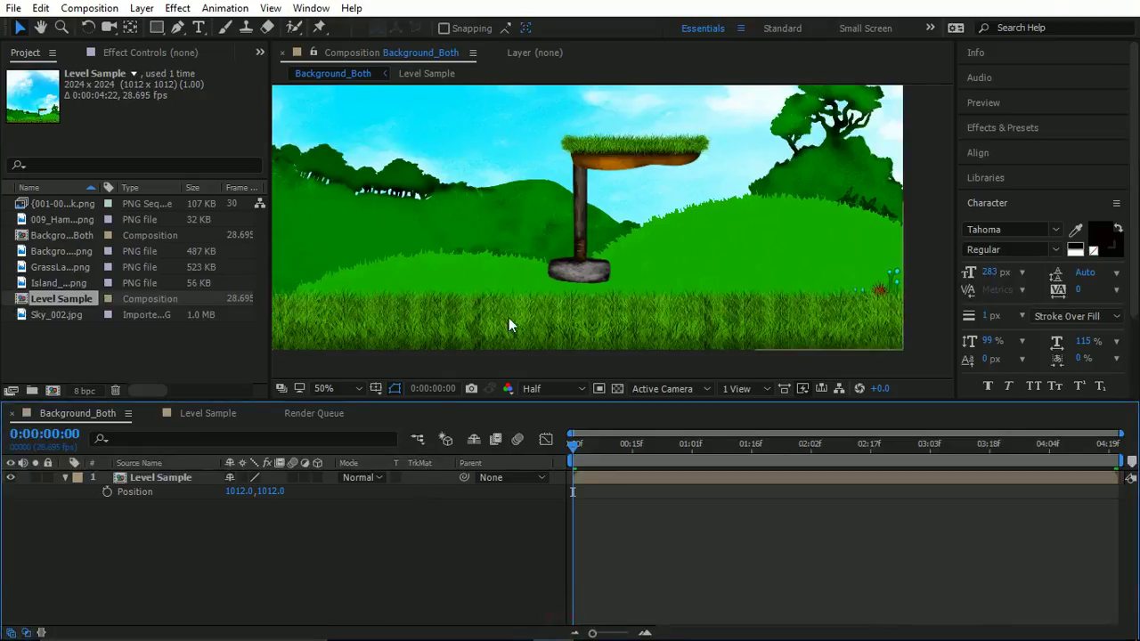
key("comma")
key("h")
left_click_drag(512, 262, 580, 247)
key("period")
key("period")
key("v")
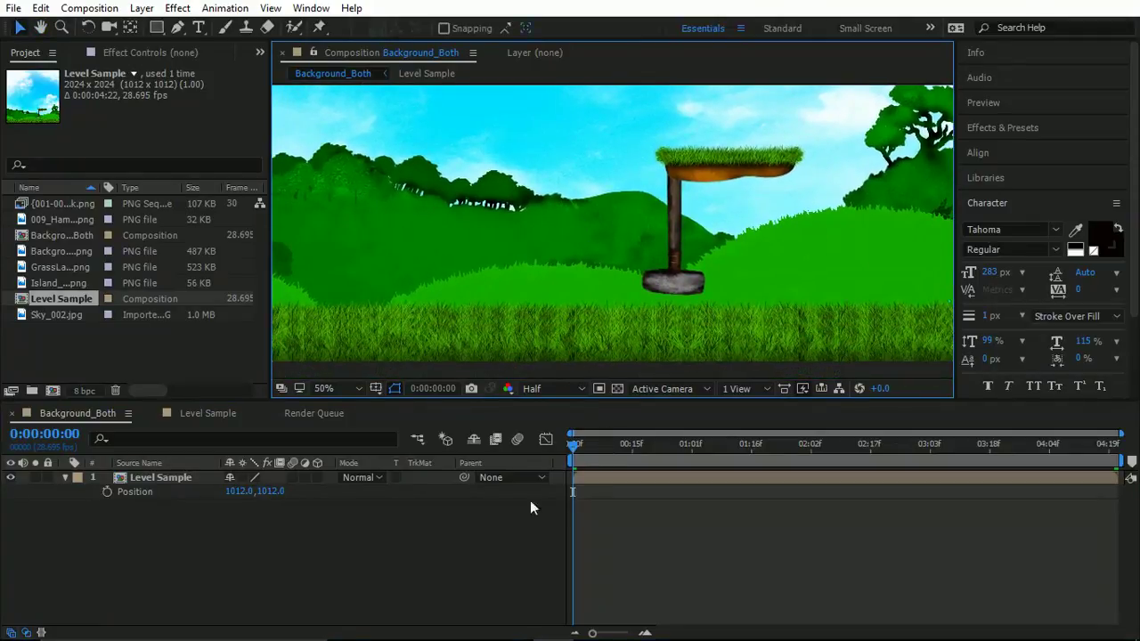
Step: Set the viewer resolution to Full and preview the hammer swing, scrubbing the time ruler
left_click(586, 448)
left_click(555, 388)
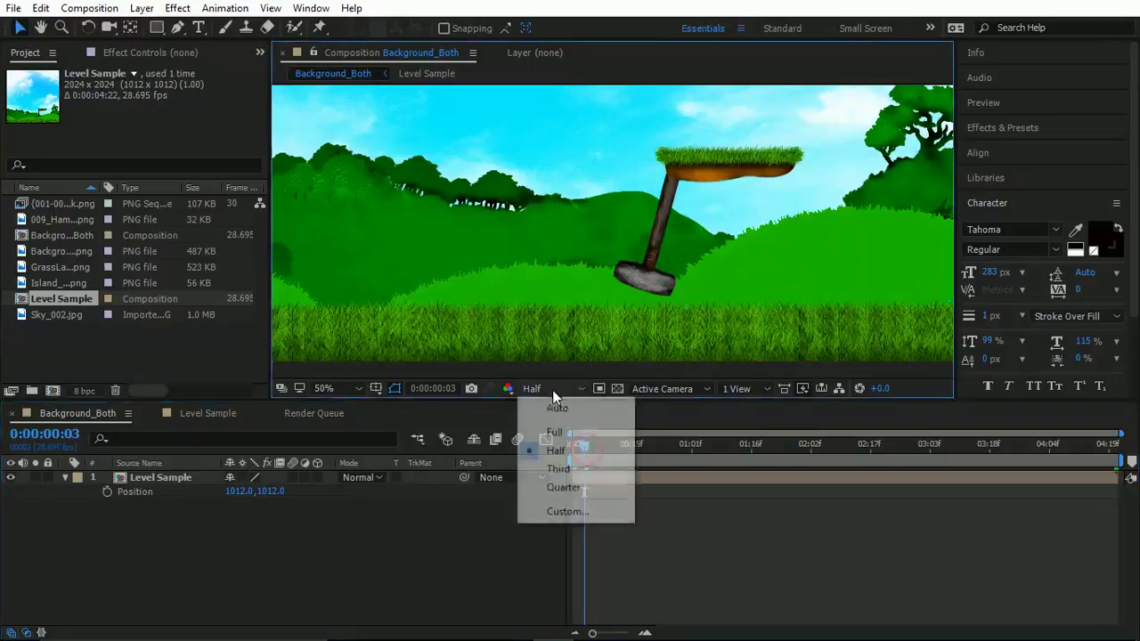
left_click(559, 436)
key("Home")
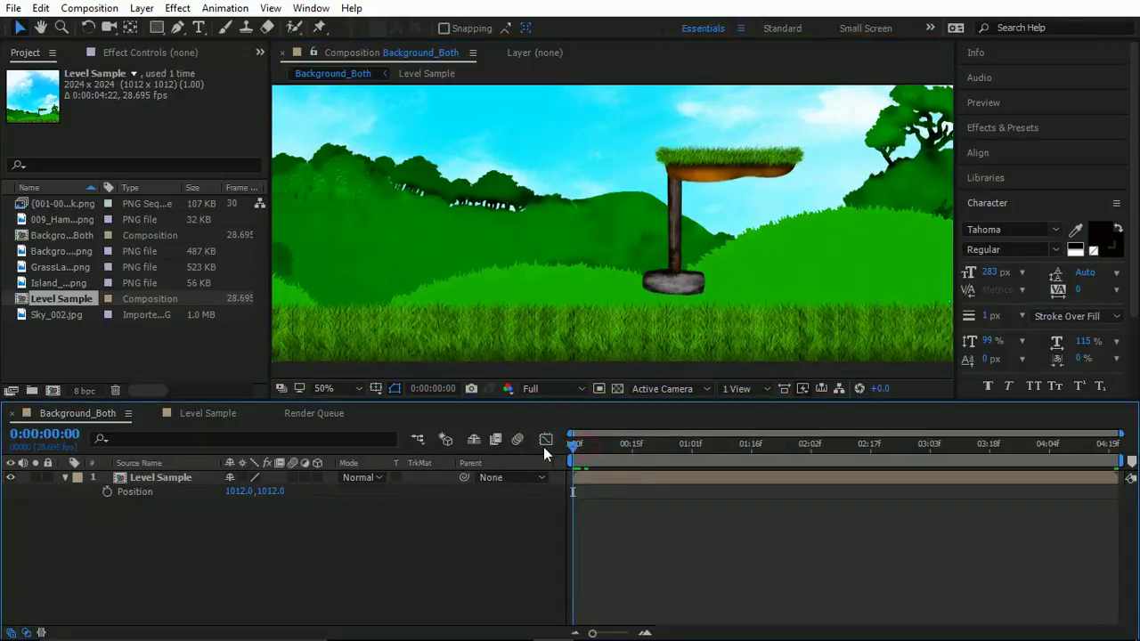
key("space")
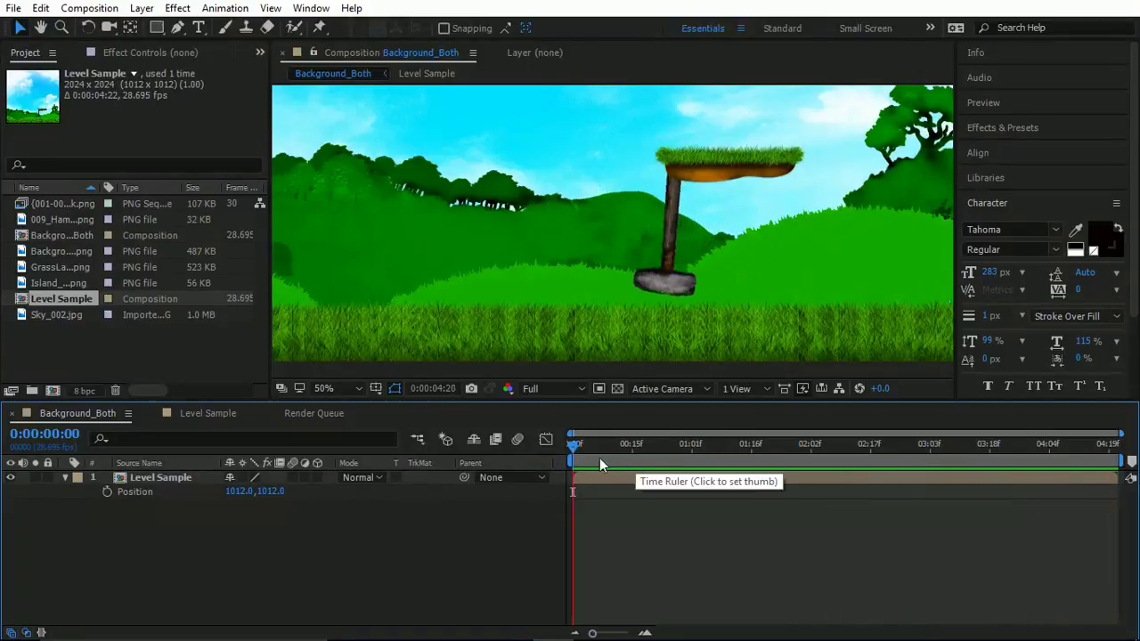
left_click_drag(600, 456, 569, 451)
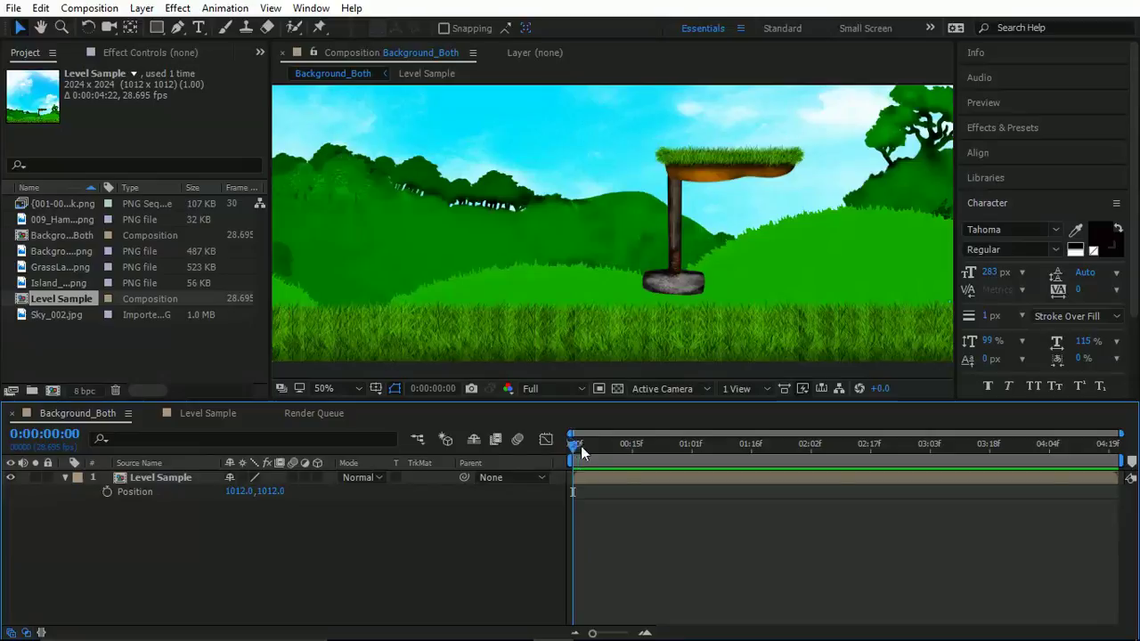
mouse_move(580, 445)
left_mouse_down()
mouse_move(759, 451)
mouse_move(560, 448)
left_mouse_up()
Step: Import frames 001_Walk through 007_Walk as a single PNG sequence, reselecting them after a first try
double_click(167, 348)
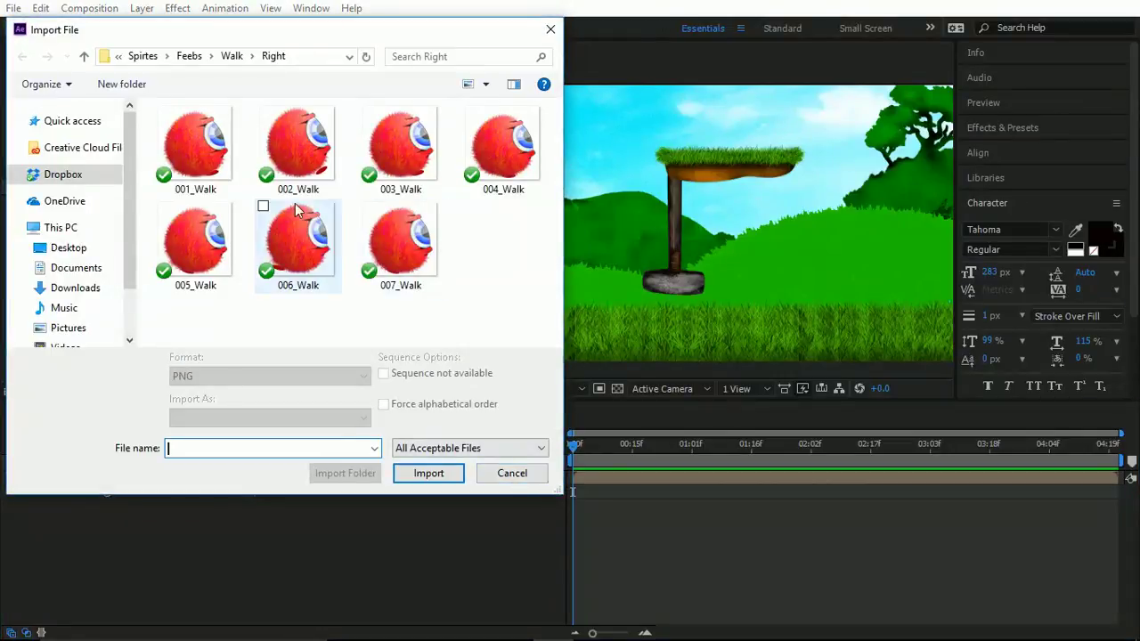
left_click(218, 157)
left_click(396, 267, "shift")
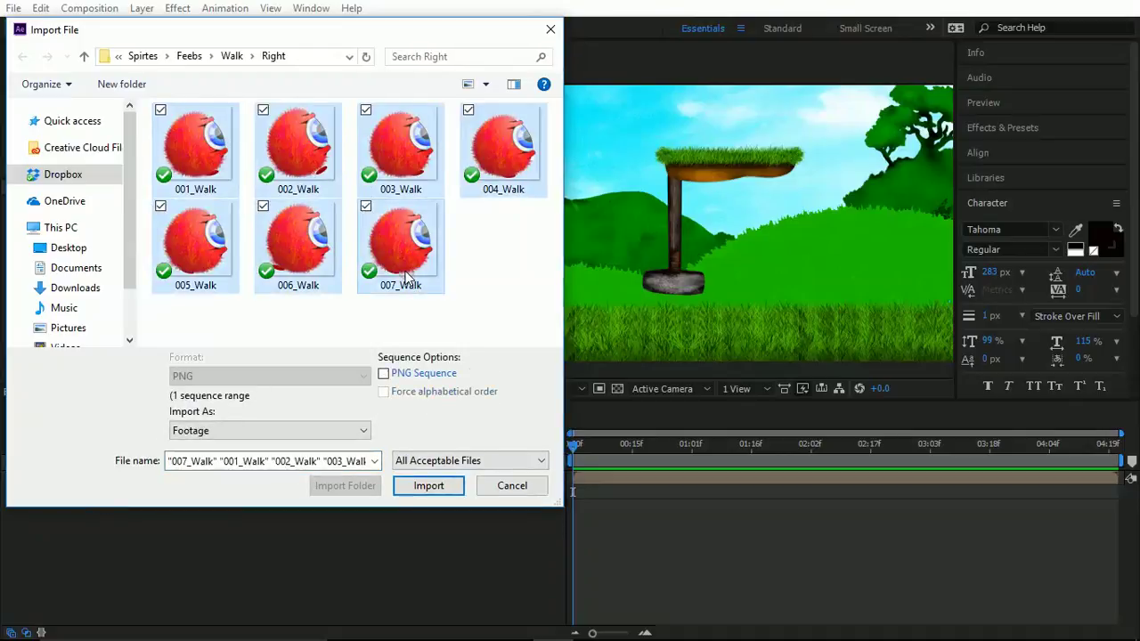
left_click(384, 374)
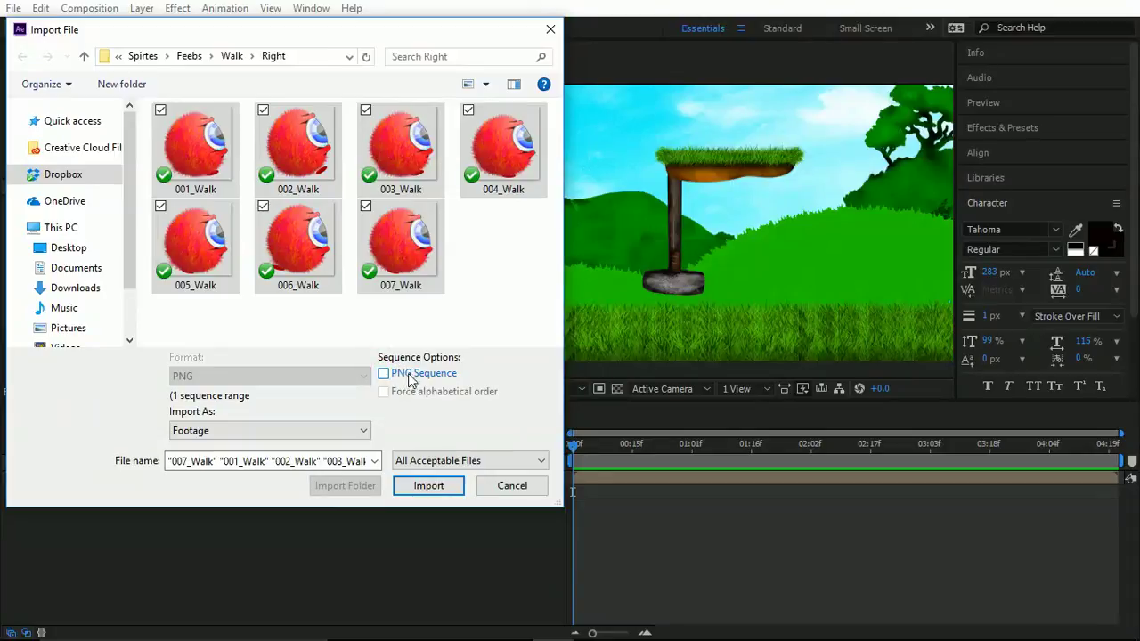
left_click(426, 329)
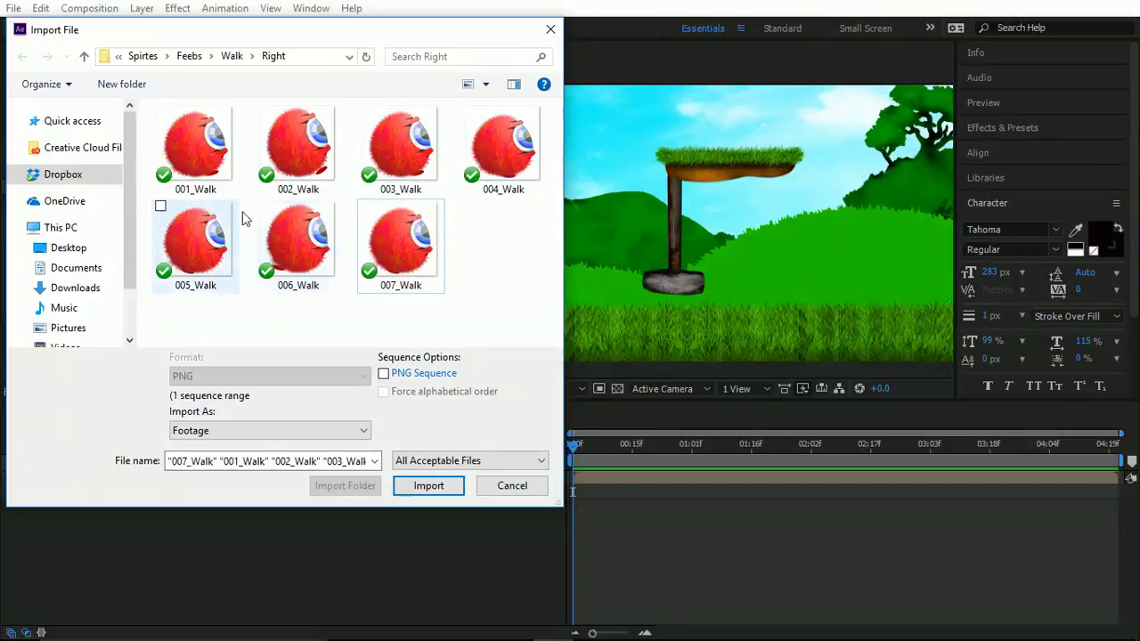
left_click(196, 147)
left_click(396, 273, "shift")
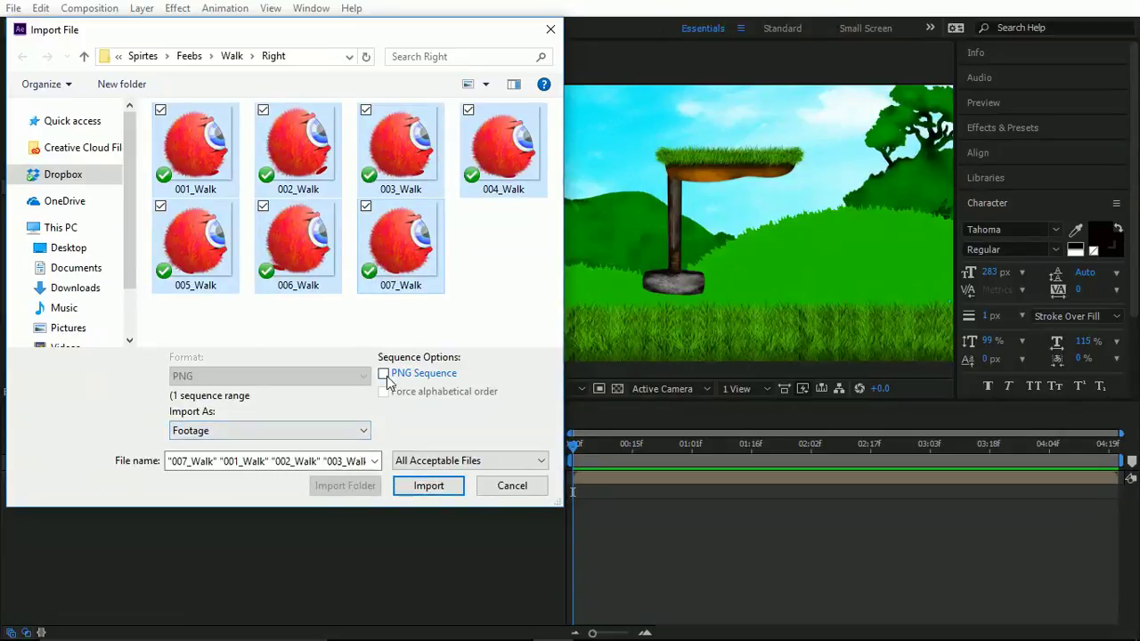
left_click(384, 374)
left_click(428, 486)
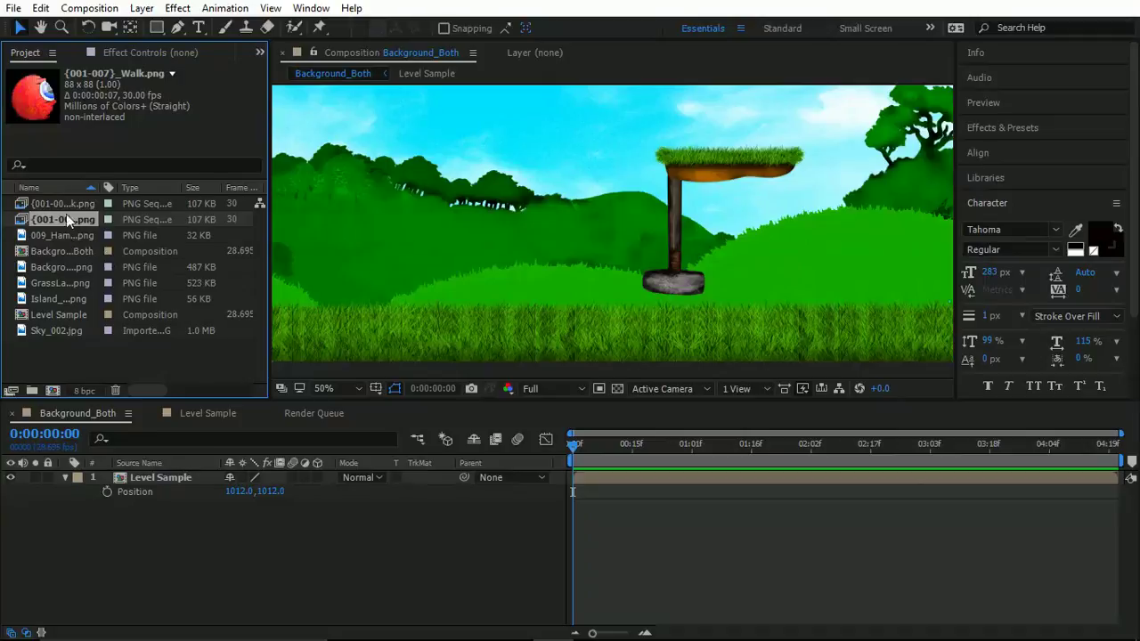
Step: Delete the duplicate Walk sequence, test the footage in the comp, then remove that Walk layer
left_click(63, 209)
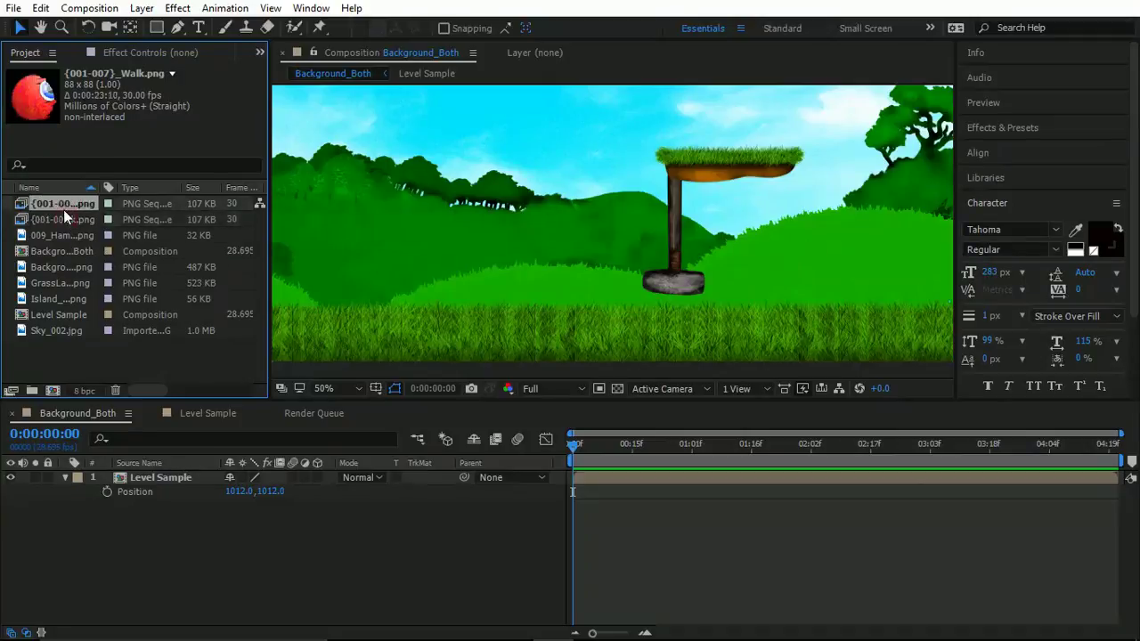
key("Delete")
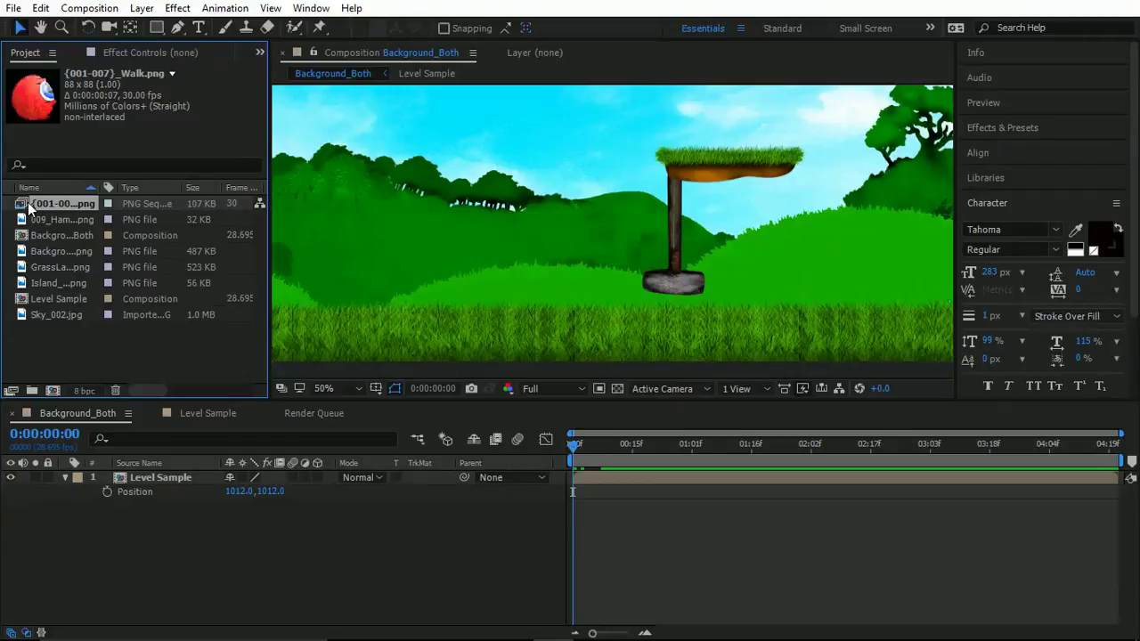
left_click_drag(29, 206, 538, 321)
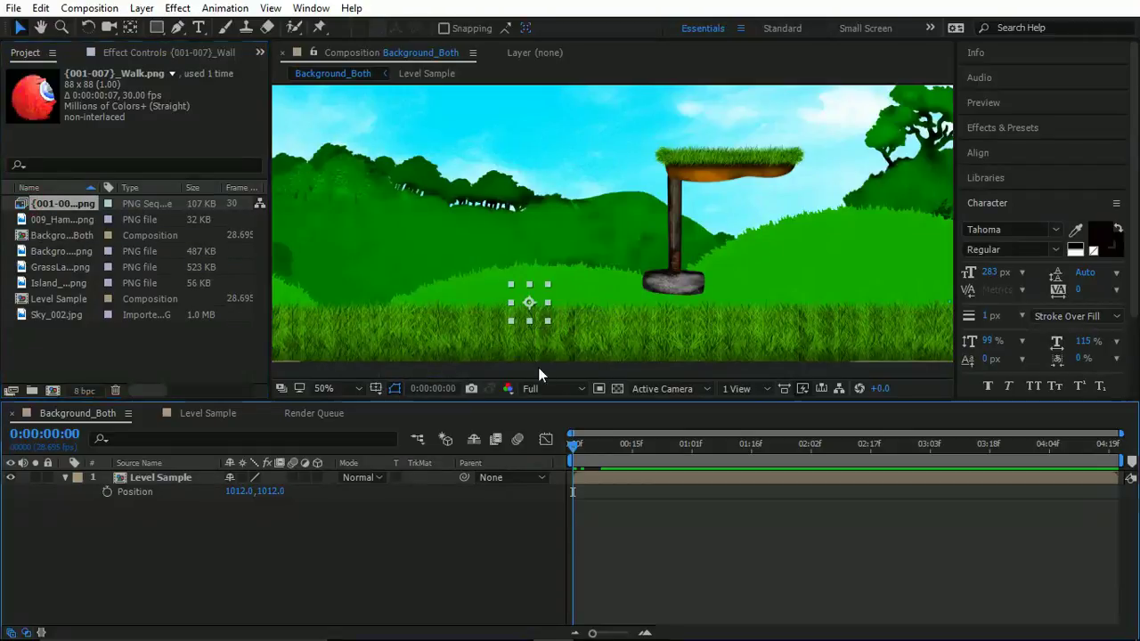
key("space")
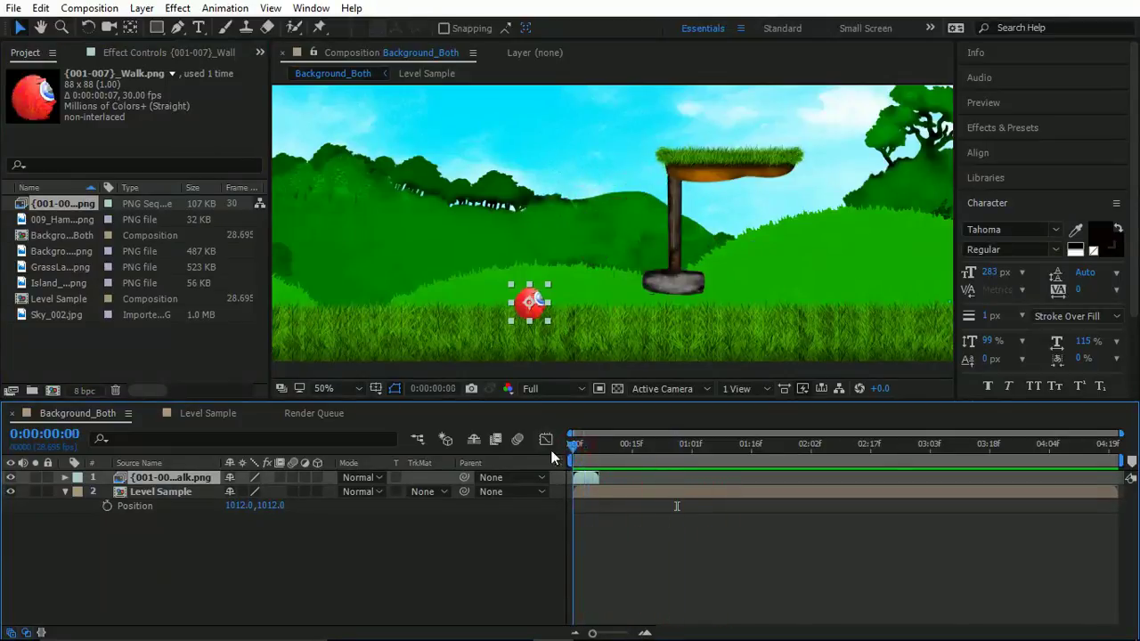
key("space")
key("Delete")
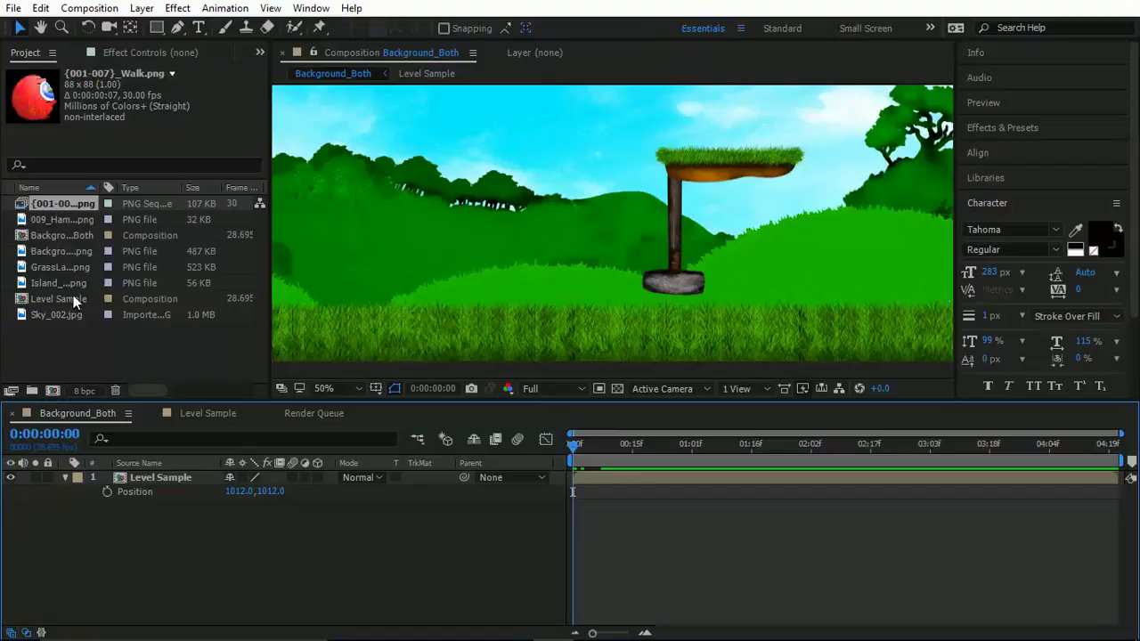
right_click(70, 203)
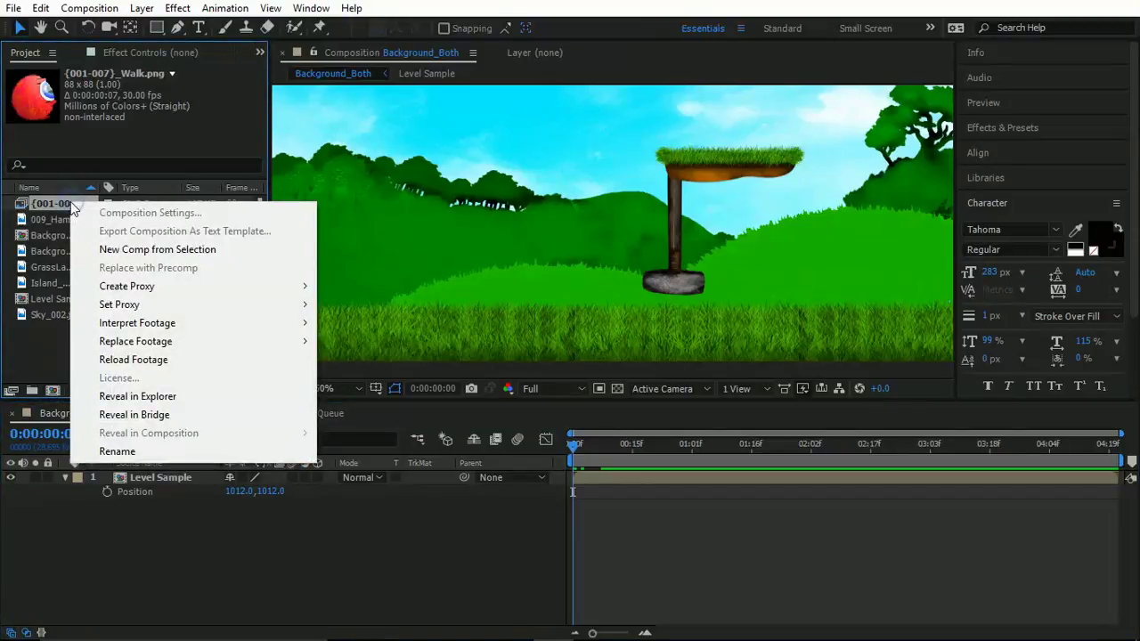
Step: Interpret the Walk footage with Loop at 100 and an assumed frame rate of 24 fps
mouse_move(140, 323)
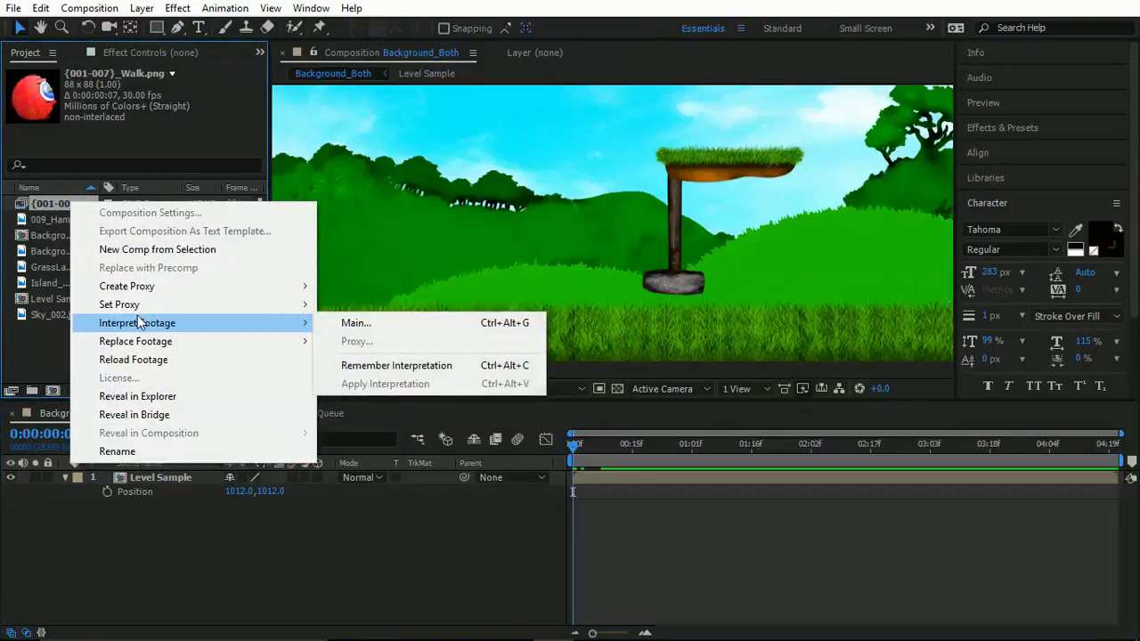
left_click(351, 325)
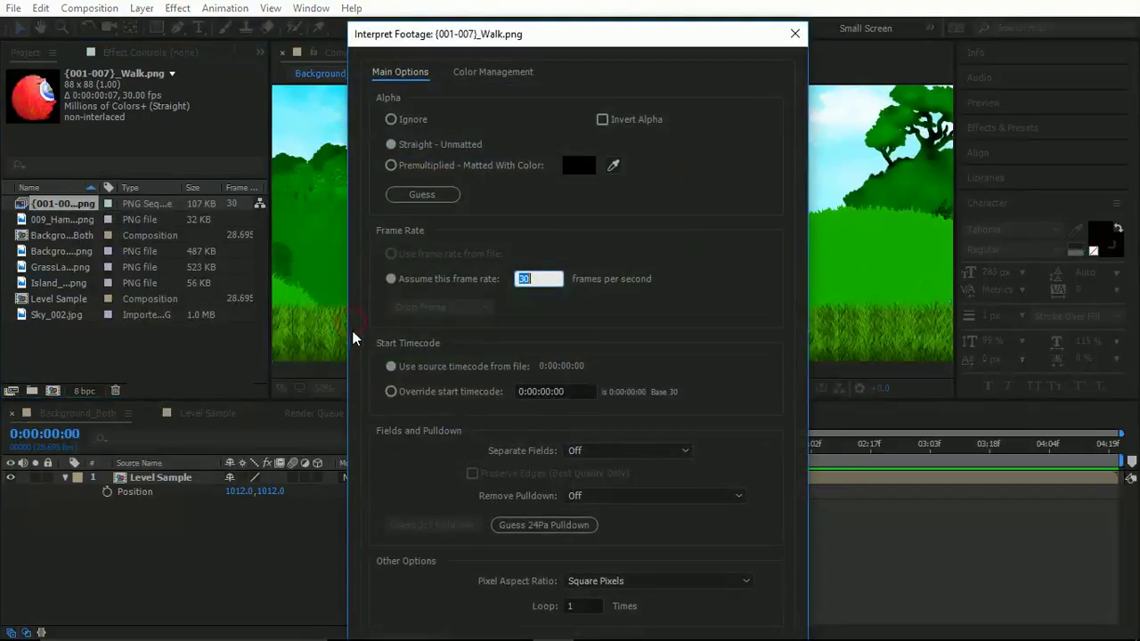
left_click_drag(548, 44, 550, 25)
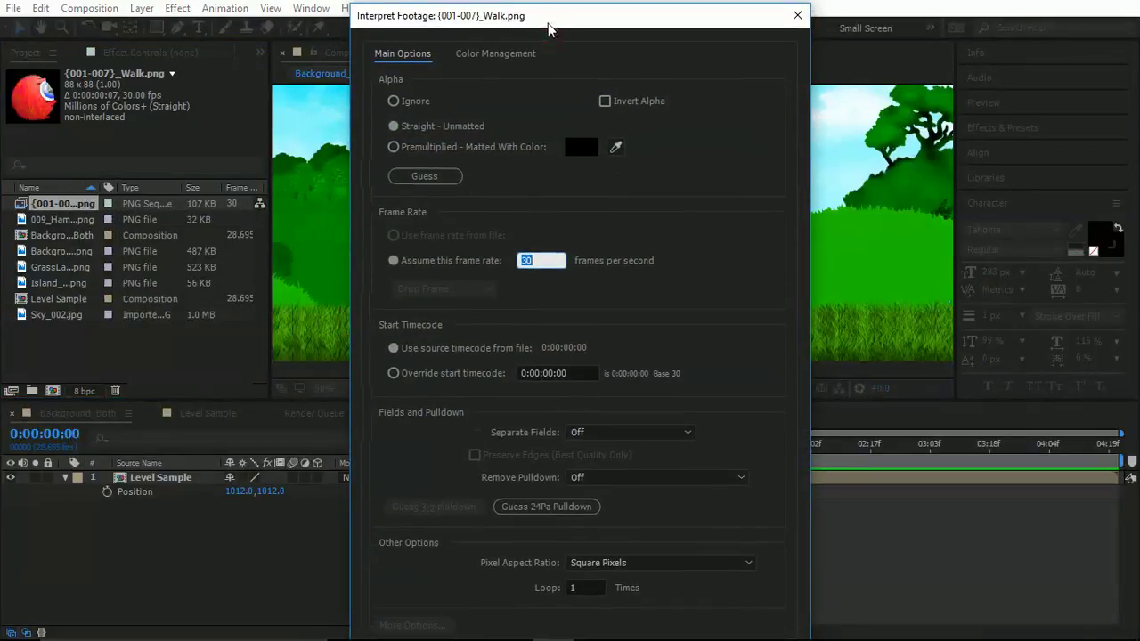
left_click(596, 587)
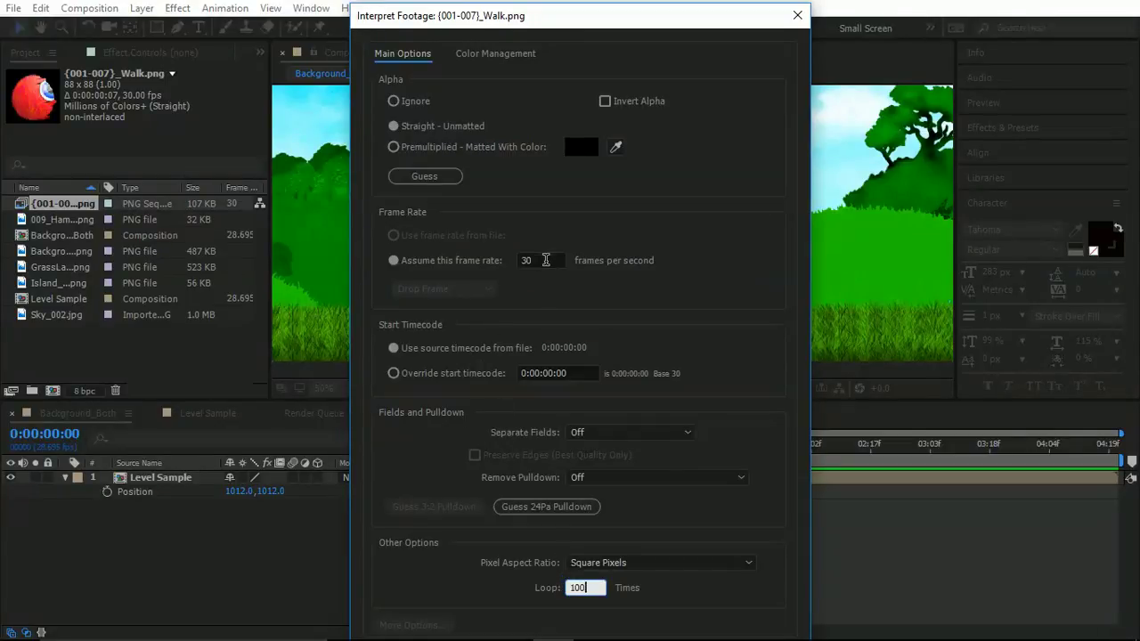
left_click(546, 261)
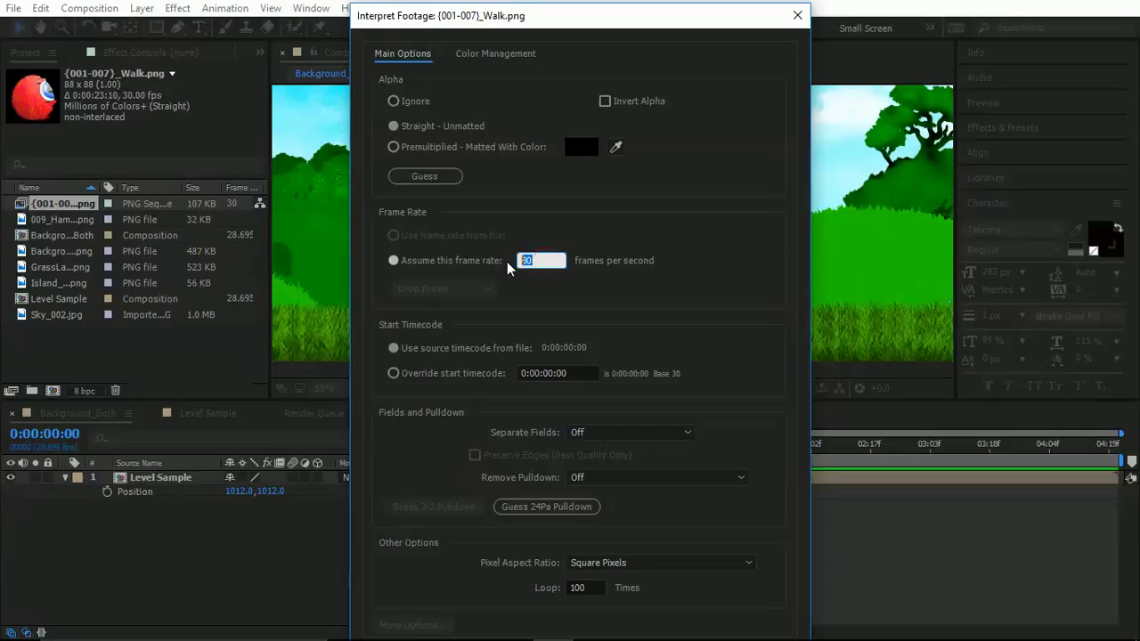
type("24")
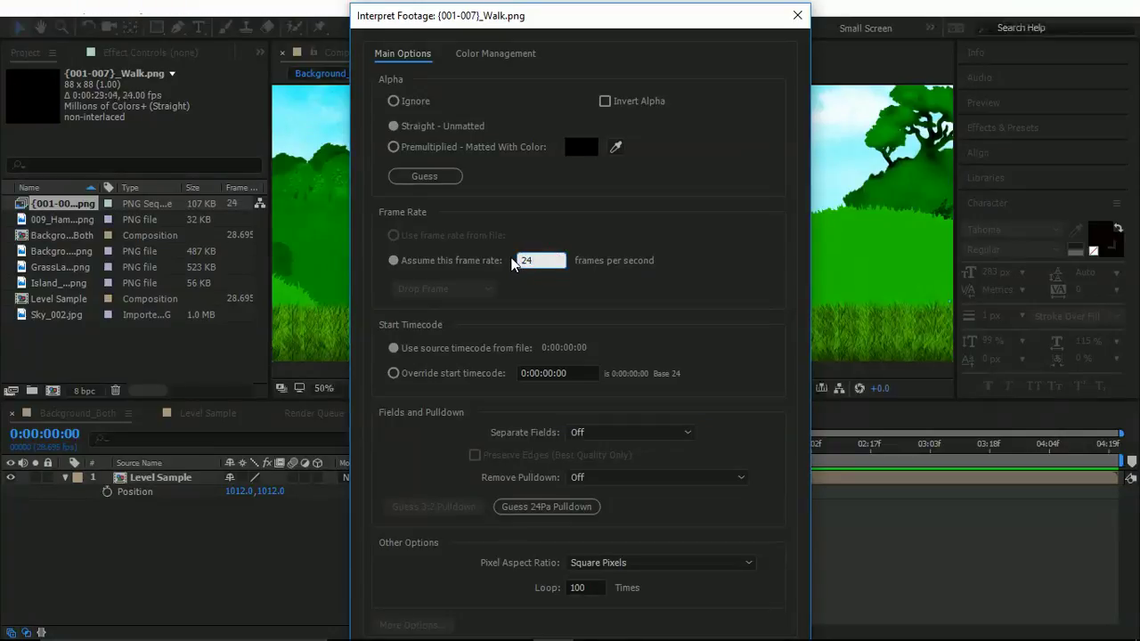
key("Return")
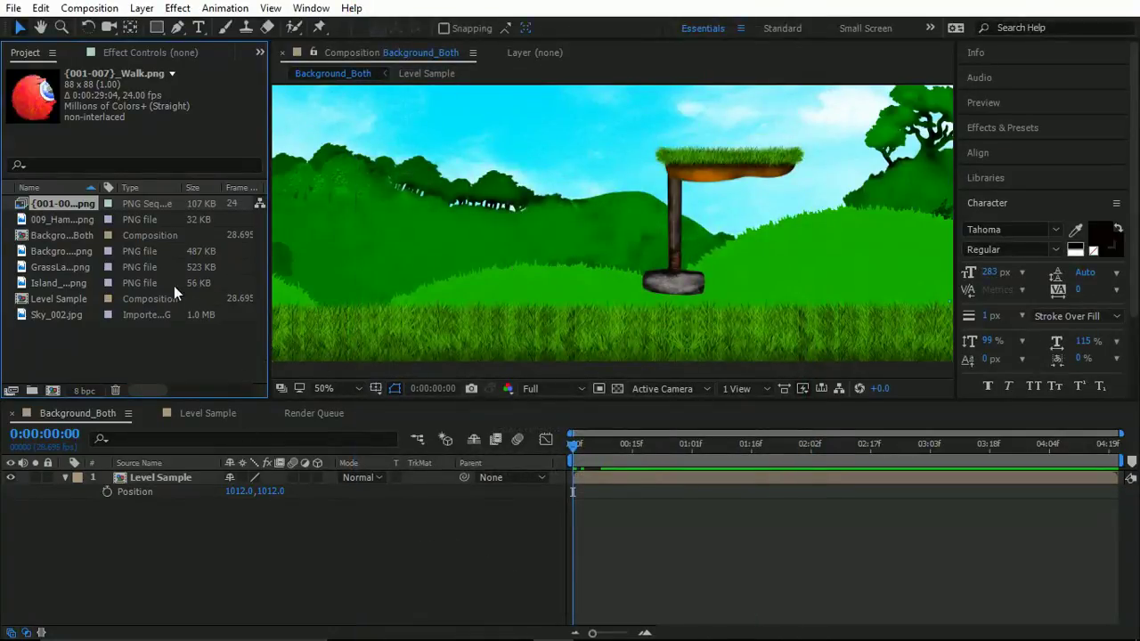
Step: Drag the Walk sequence into the Background_Both comp over the grass and preview it
mouse_move(63, 208)
left_mouse_down()
mouse_move(85, 301)
mouse_move(473, 338)
mouse_move(495, 312)
mouse_move(457, 305)
left_mouse_up()
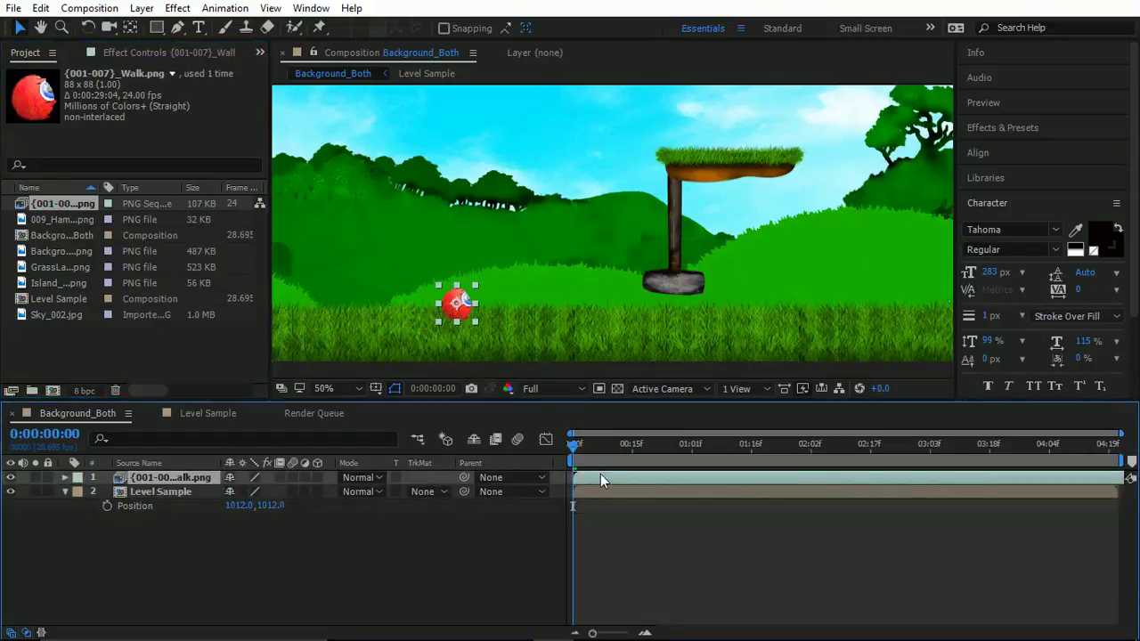
key("space")
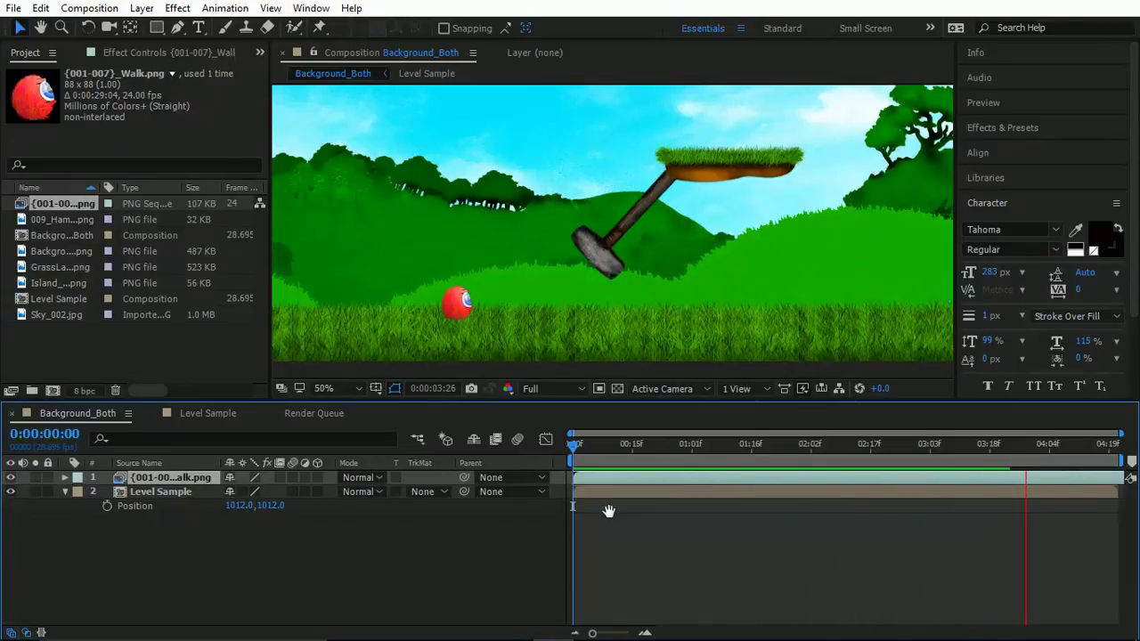
key("space")
Step: Scale the ball layer to 175%, nudge it up and left on the grass, and preview
key("s")
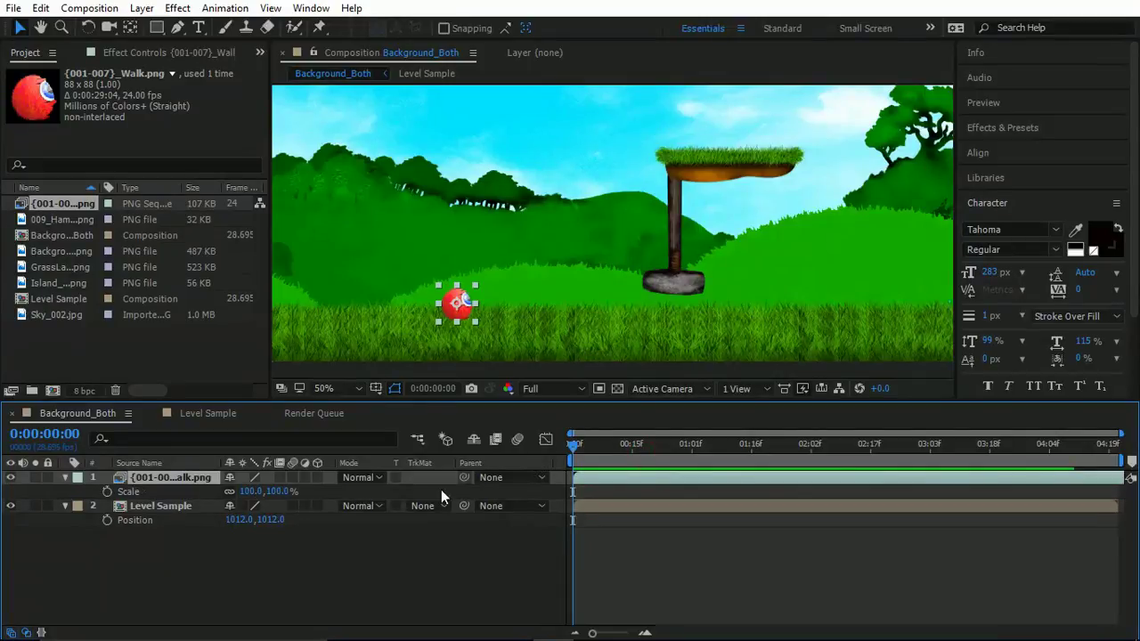
left_click_drag(273, 492, 347, 489)
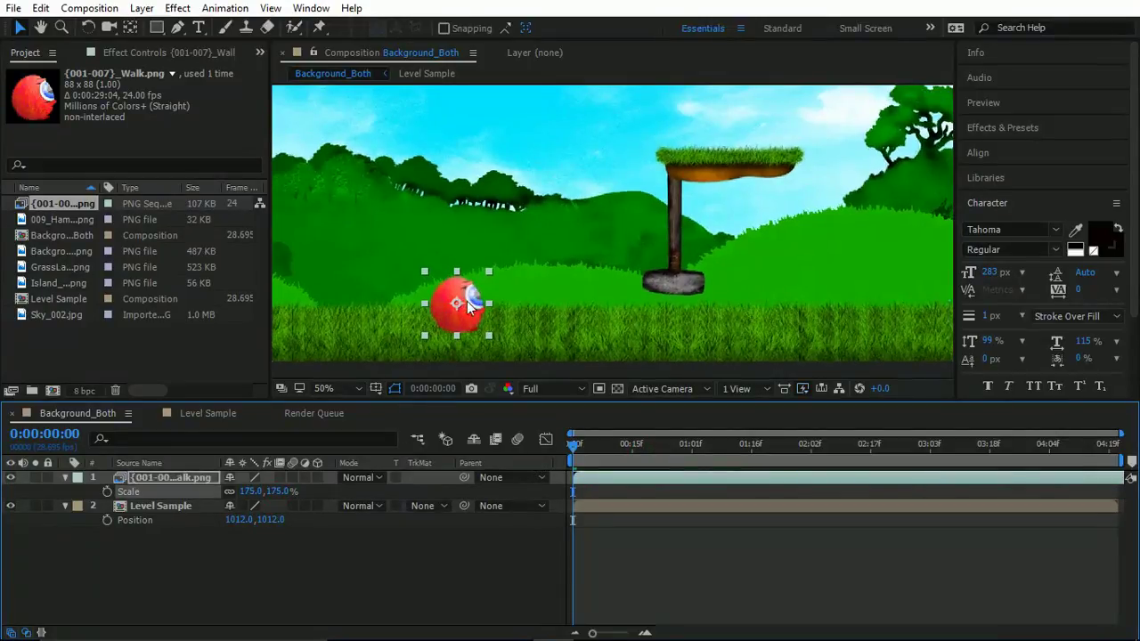
left_click_drag(458, 315, 452, 300)
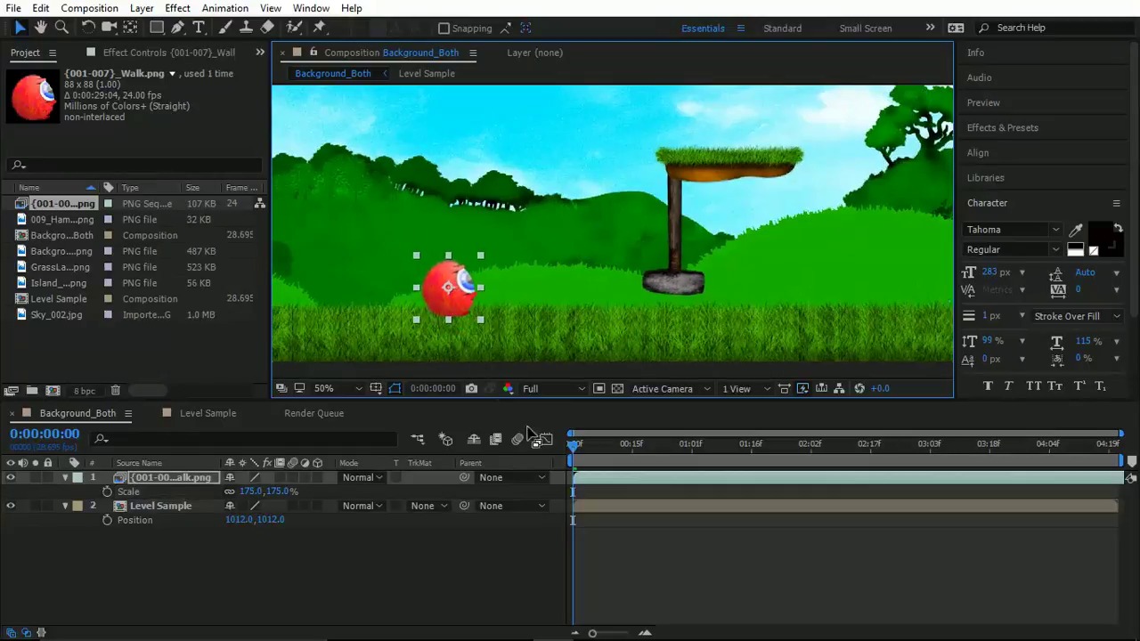
key("space")
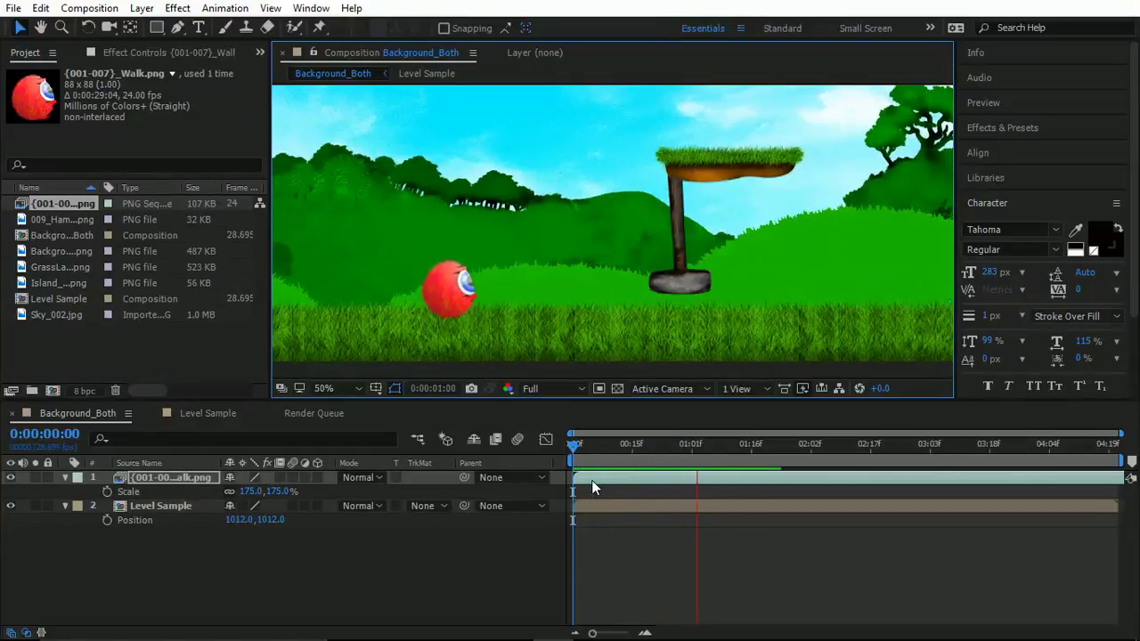
key("space")
left_click_drag(587, 449, 540, 444)
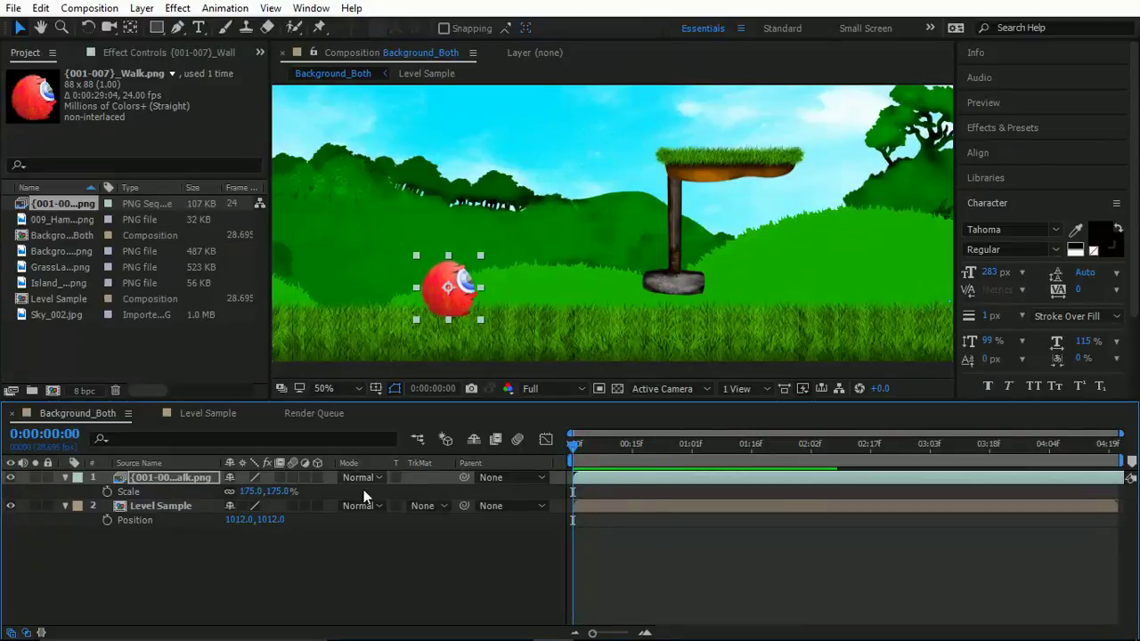
Step: Keyframe the ball's Position from the left grass at 0:00 to near the hammer around two seconds
left_click_drag(442, 300, 367, 298)
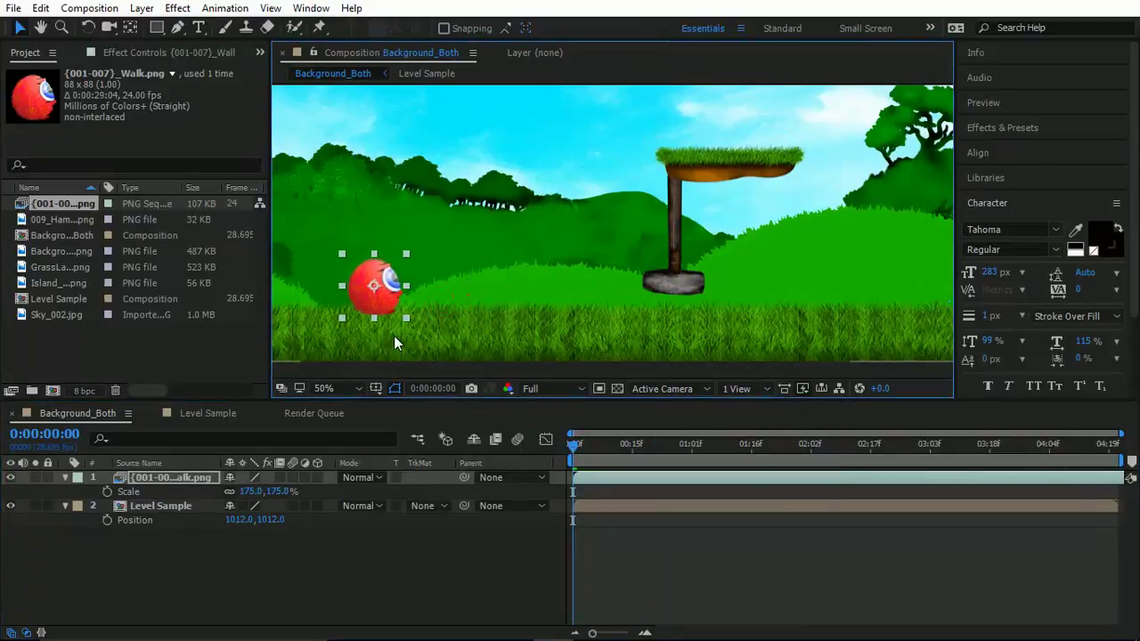
key("p")
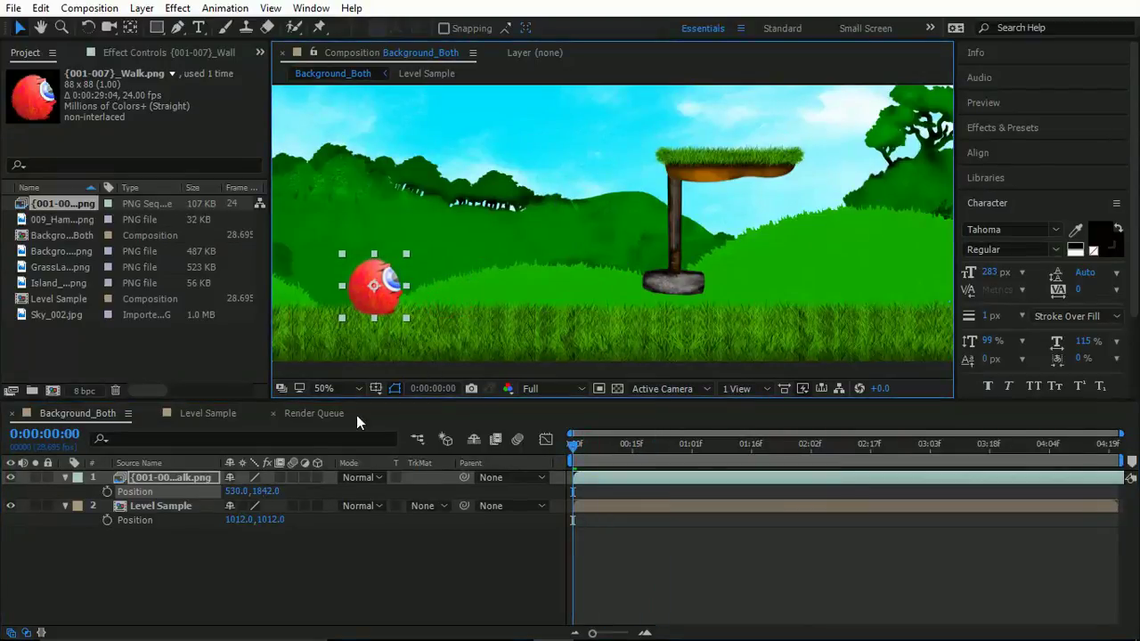
left_click(107, 491)
left_click_drag(686, 462, 817, 454)
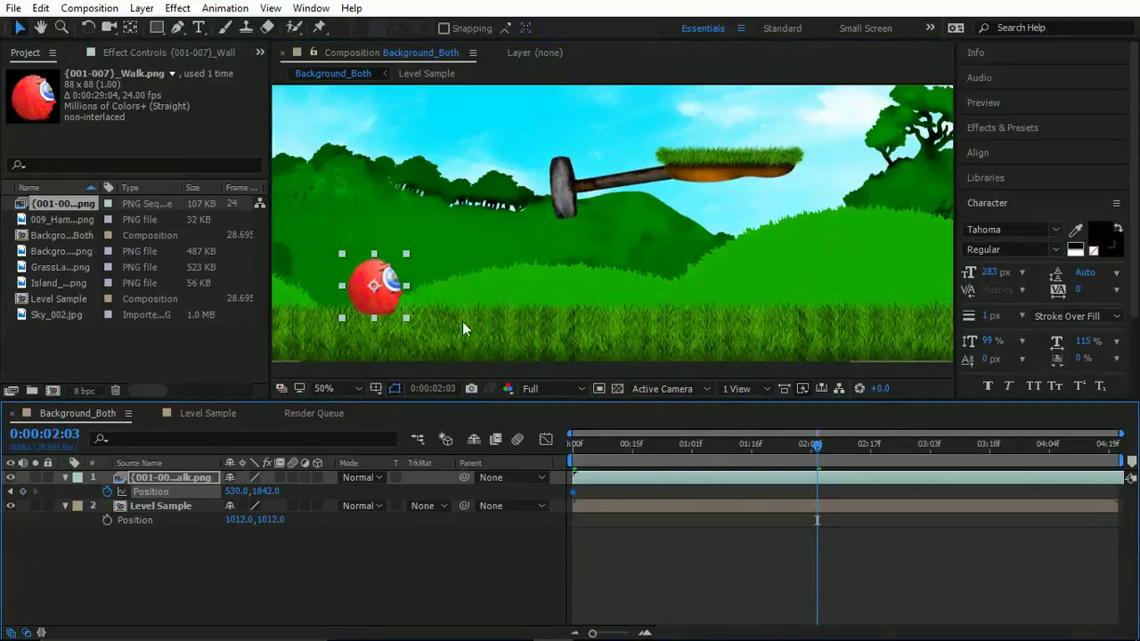
left_click_drag(372, 307, 716, 323)
left_click_drag(649, 447, 575, 457)
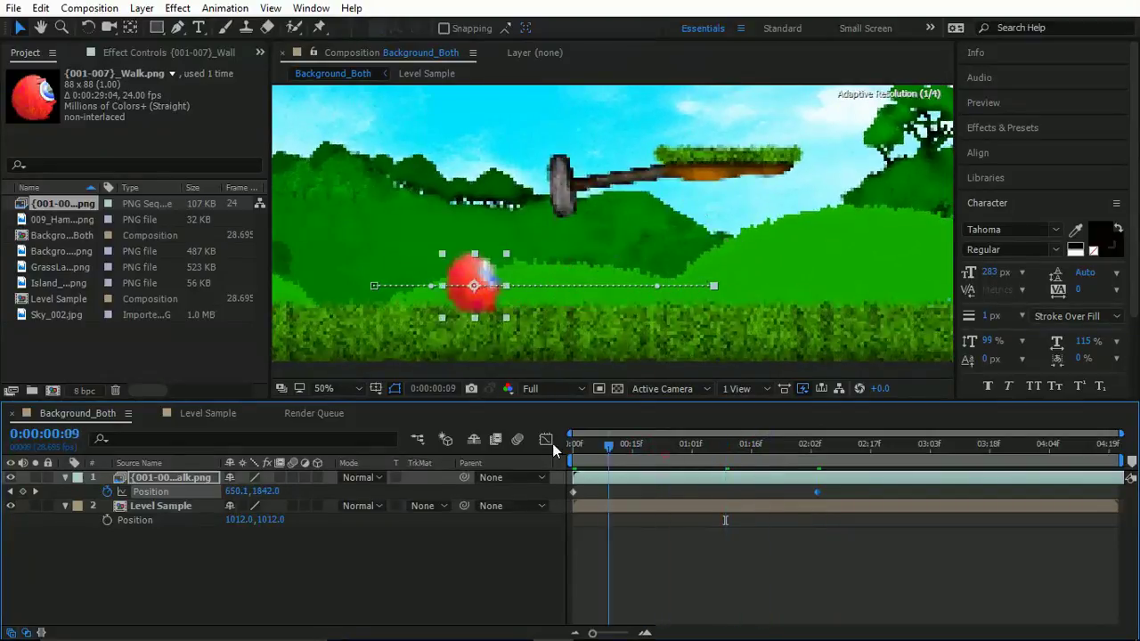
key("space")
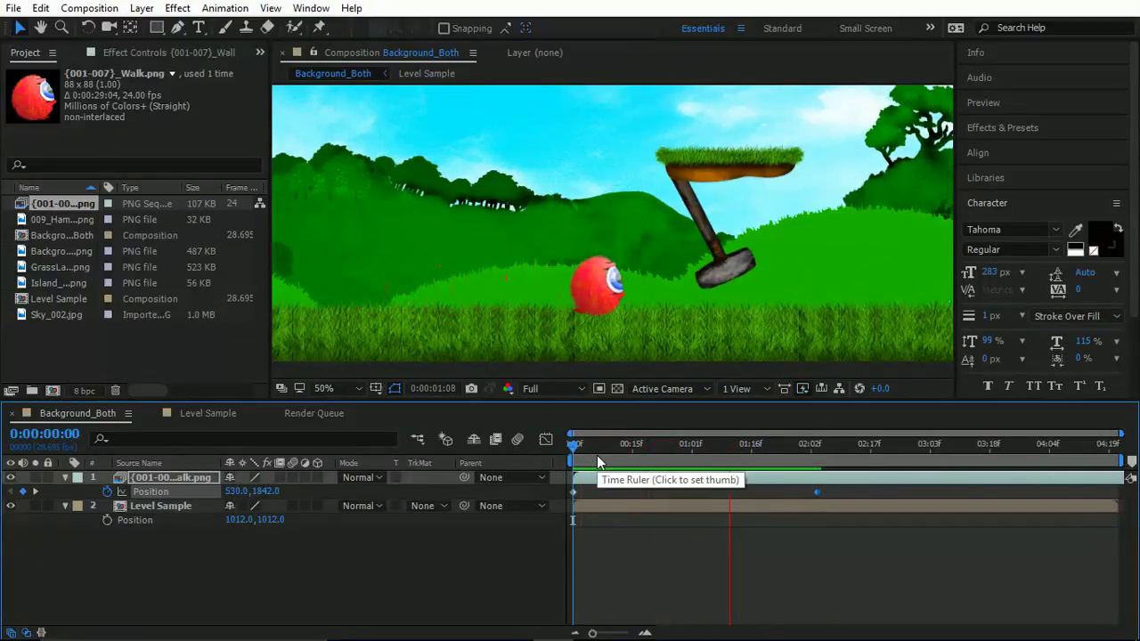
key("space")
Step: Retime the second Position keyframe to about 1:22, add one at 1:04, and delete the extra keyframe
left_click_drag(690, 453, 730, 450)
left_click_drag(817, 492, 893, 492)
left_click_drag(730, 445, 778, 453)
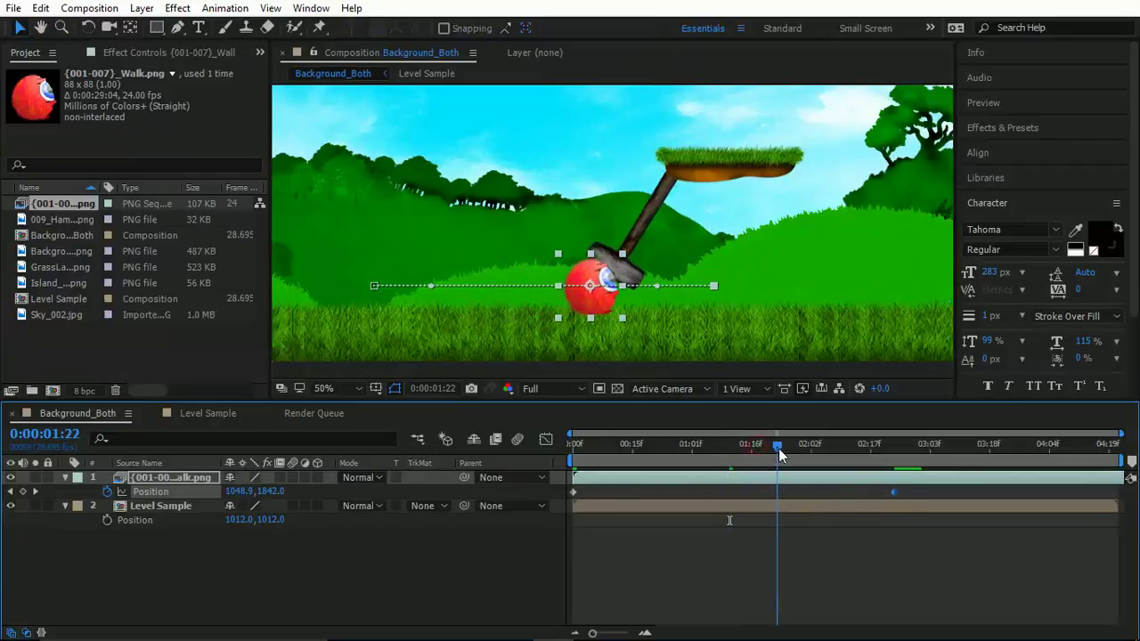
left_click_drag(891, 491, 921, 492)
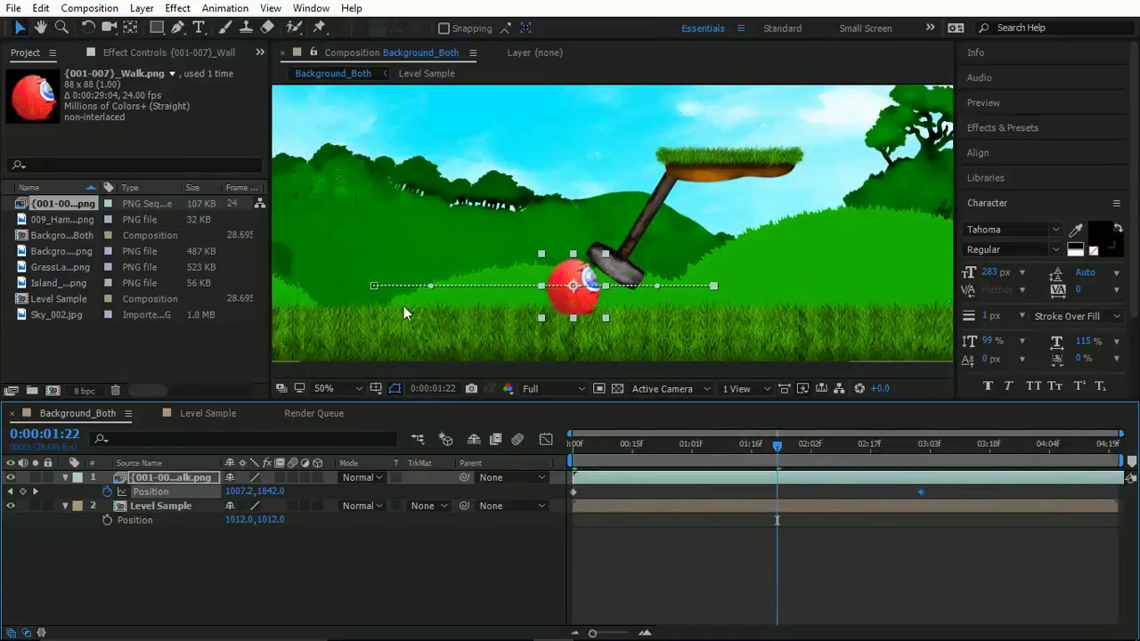
left_click_drag(373, 287, 341, 286)
left_click_drag(665, 445, 855, 486)
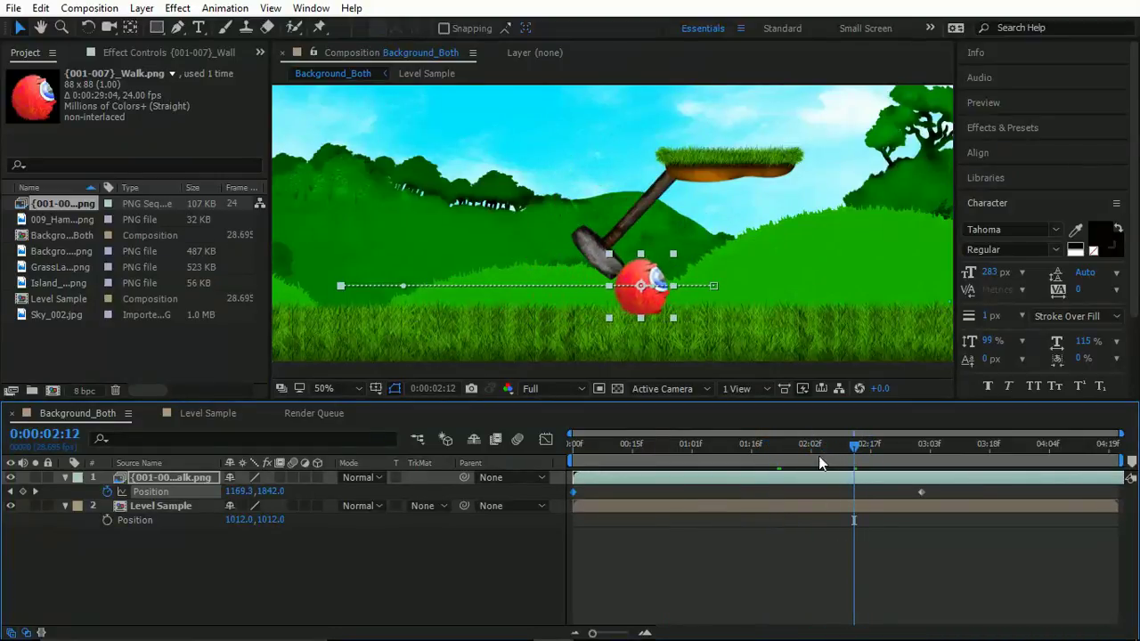
left_click(24, 491)
left_click(921, 493)
key("Delete")
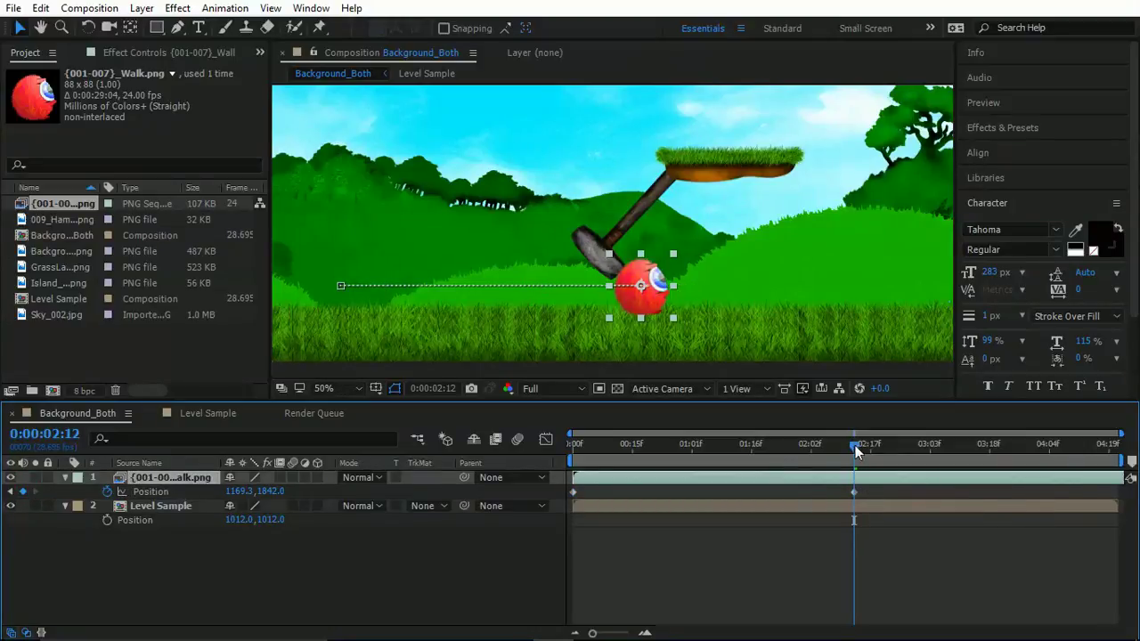
Step: Add Position keyframes knocking the ball up-right at 3:05 and past the right edge at 3:23
left_click_drag(855, 445, 944, 454)
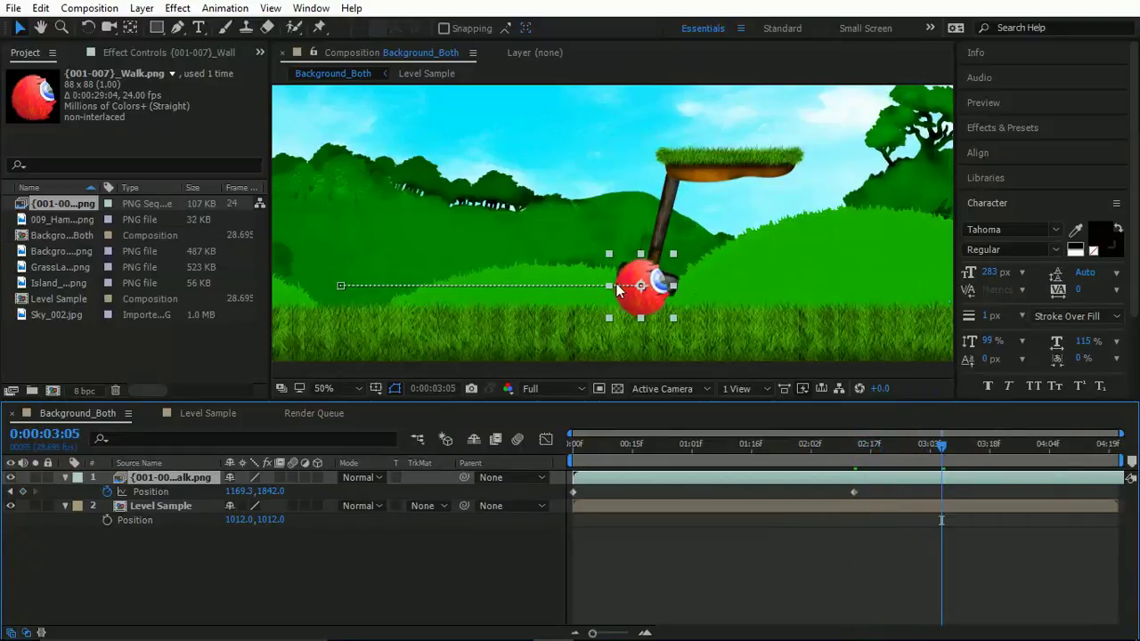
left_click_drag(616, 284, 817, 242)
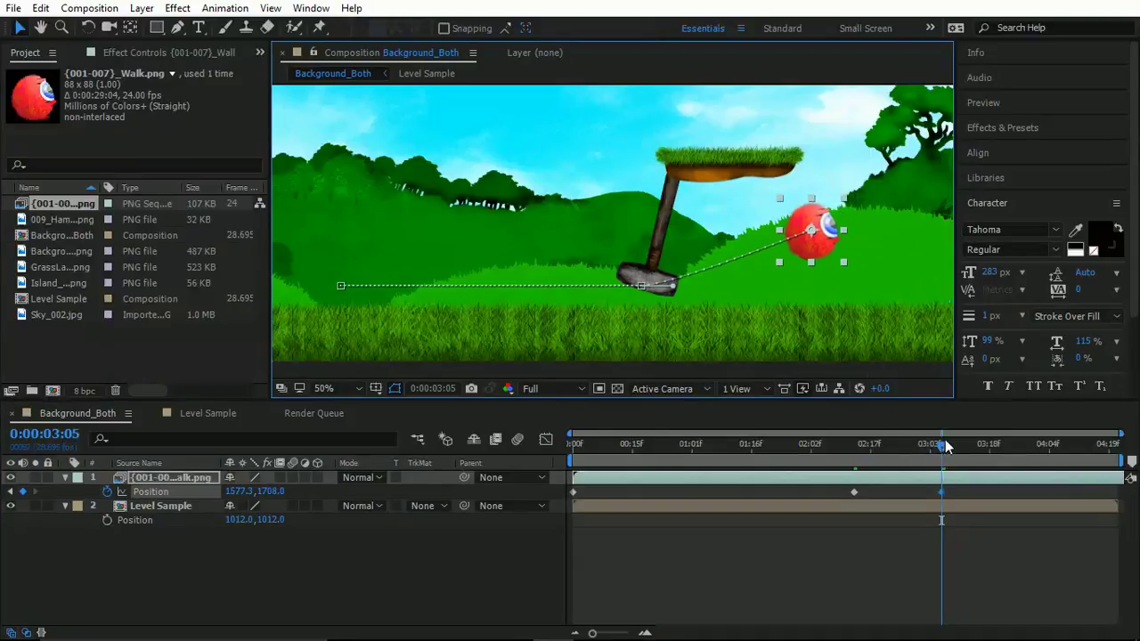
left_click_drag(946, 445, 1010, 451)
left_click_drag(811, 251, 953, 250)
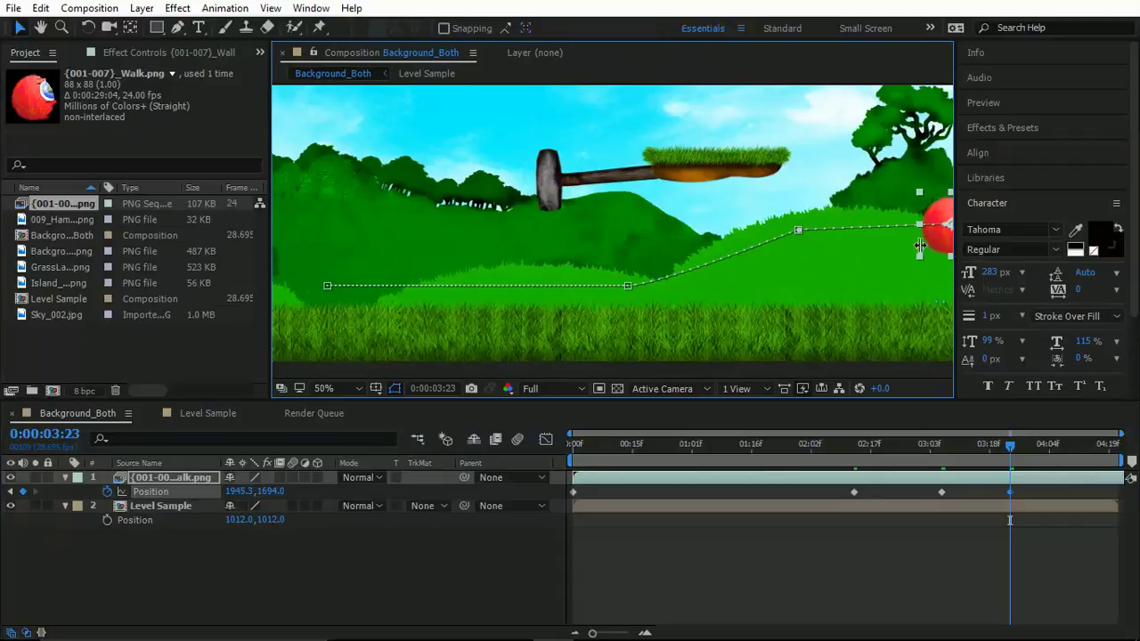
left_click(798, 229)
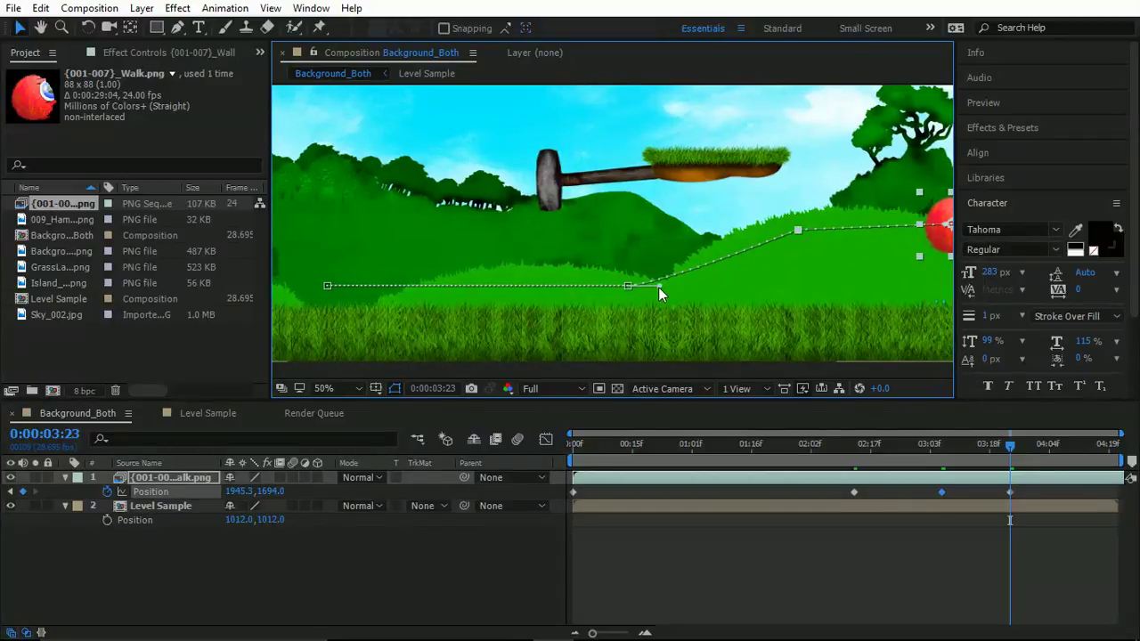
left_click_drag(659, 286, 674, 281)
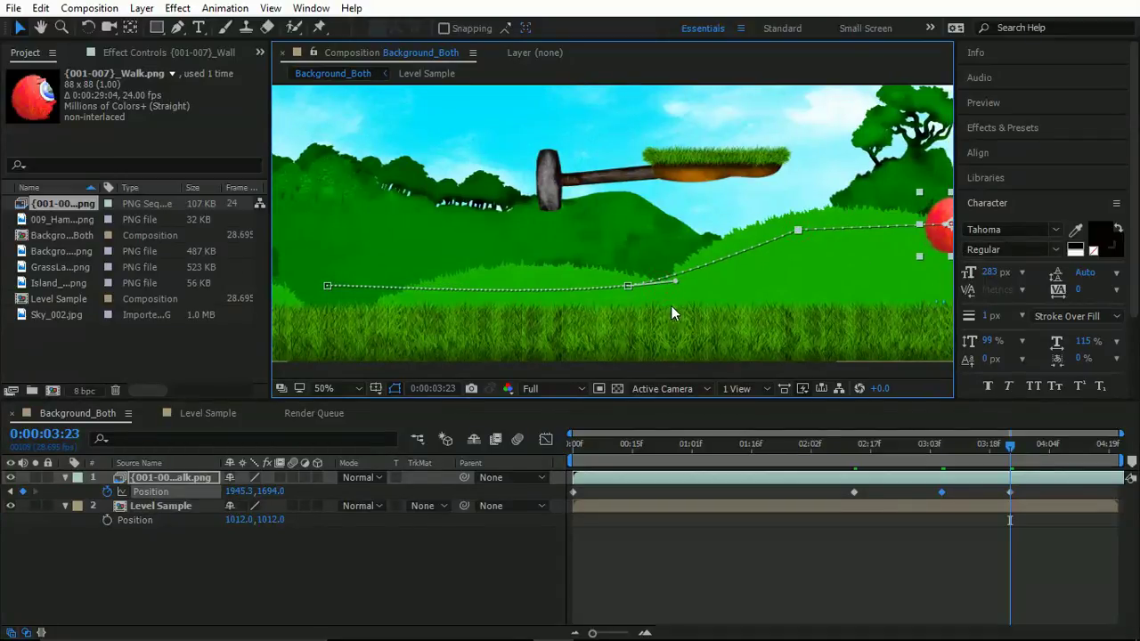
key("ctrl+z")
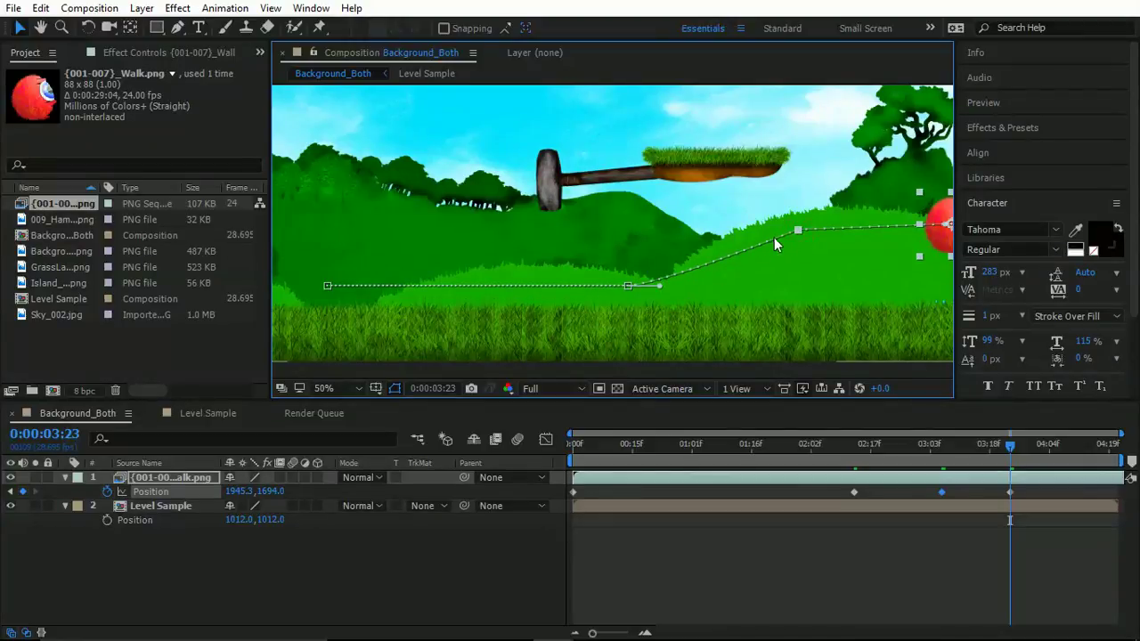
Step: Convert the upper corner of the ball's motion path to a smooth point and bend its handles into a curve
left_click(177, 27)
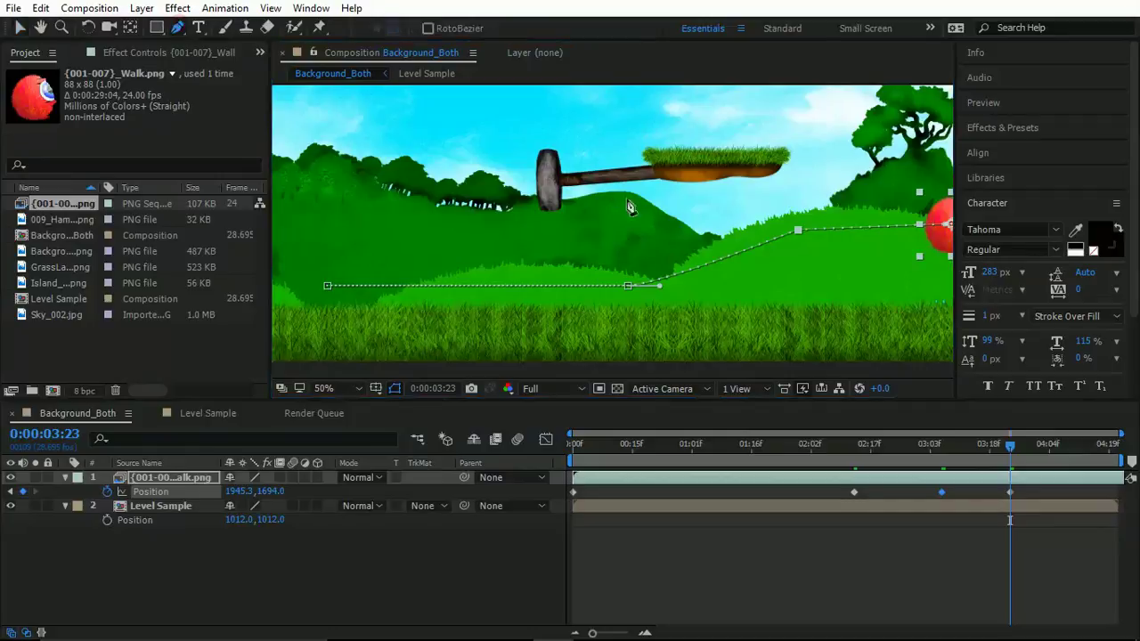
left_click_drag(797, 232, 835, 213)
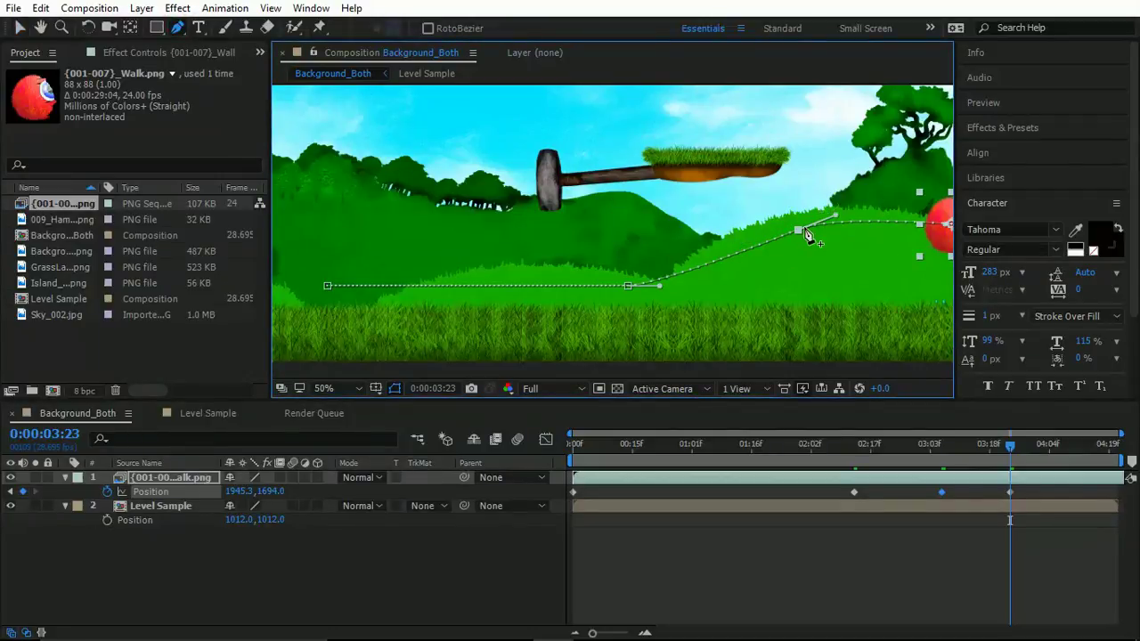
key("ctrl+z")
left_click(841, 228)
left_click_drag(671, 283, 680, 271)
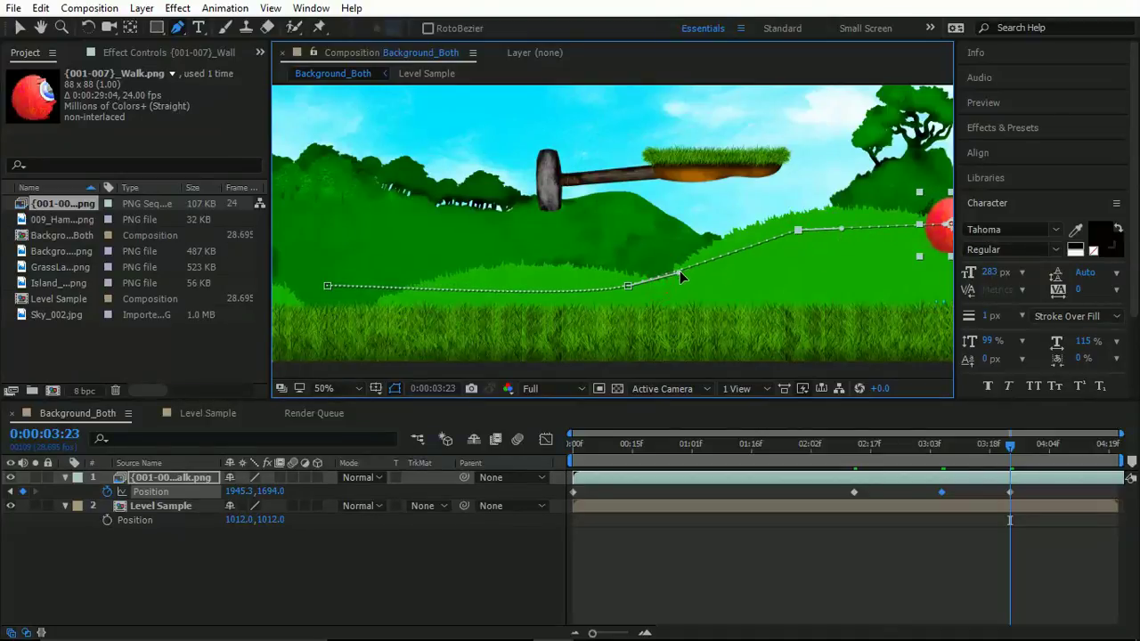
key("ctrl+z")
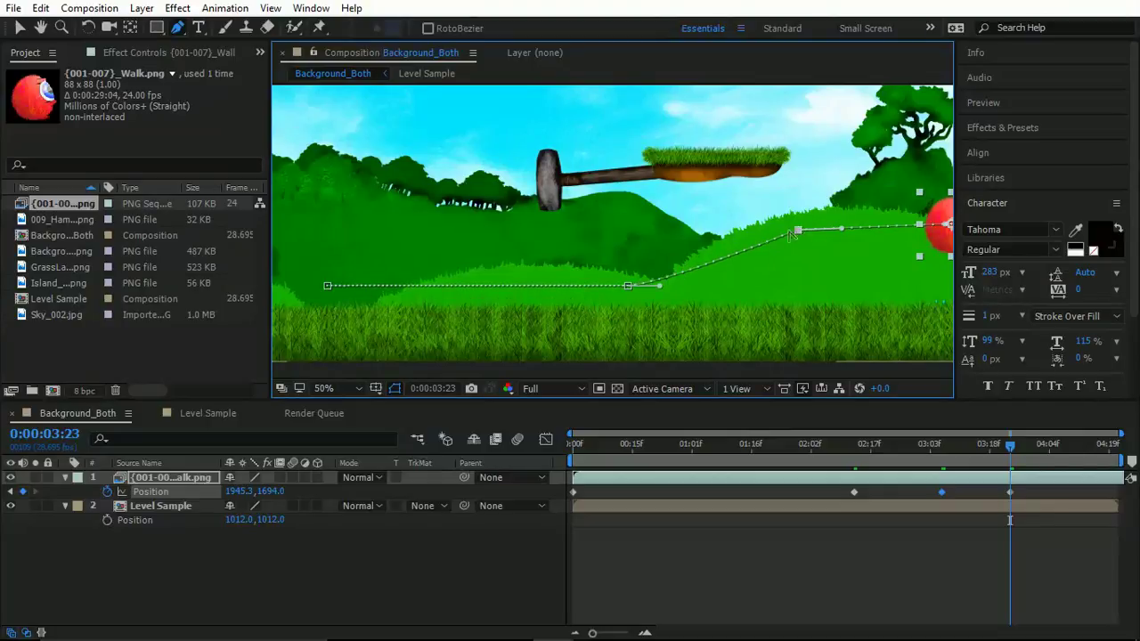
left_click_drag(792, 233, 843, 222)
left_click(798, 231, "alt")
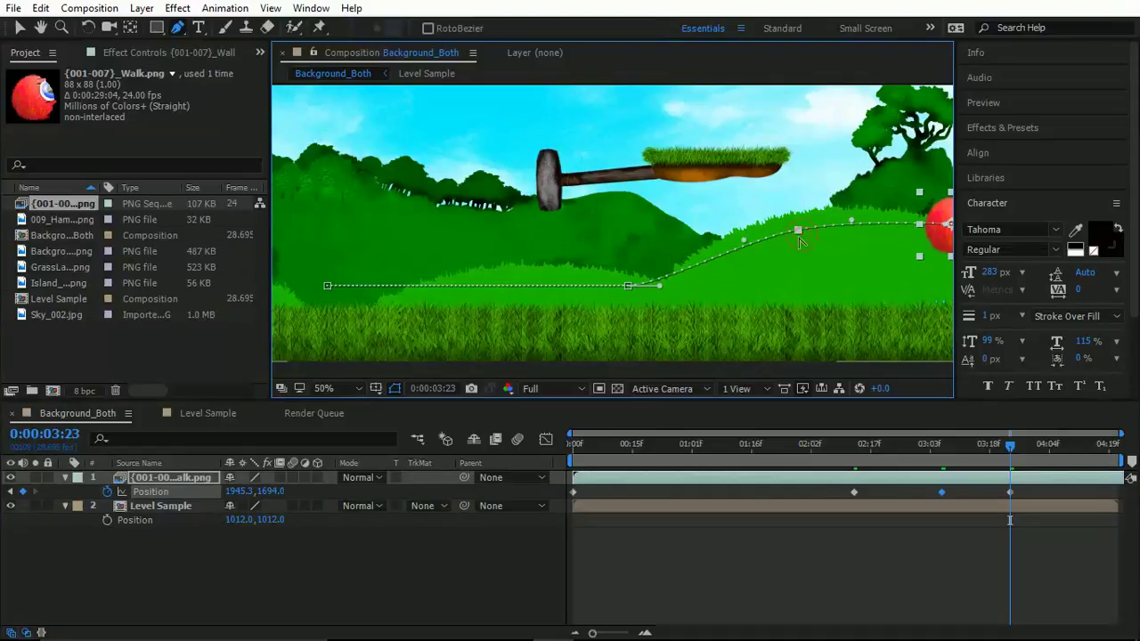
left_click_drag(745, 243, 730, 240)
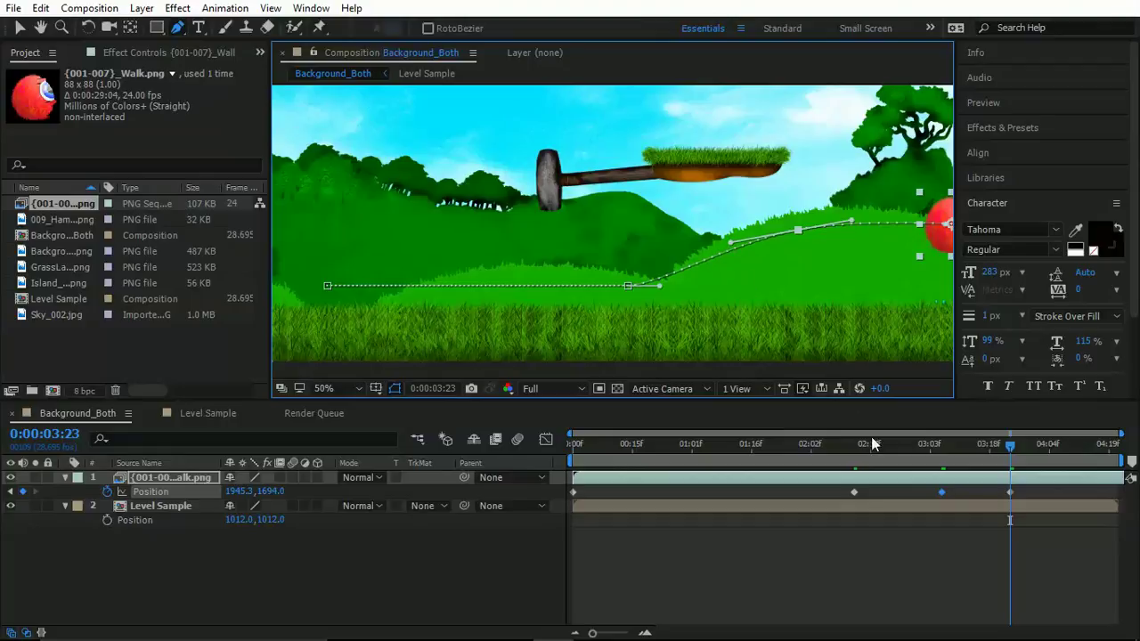
left_click_drag(847, 454, 674, 464)
Step: Preview the ball's motion, then move its two later Position keyframes earlier on the timeline
key("space")
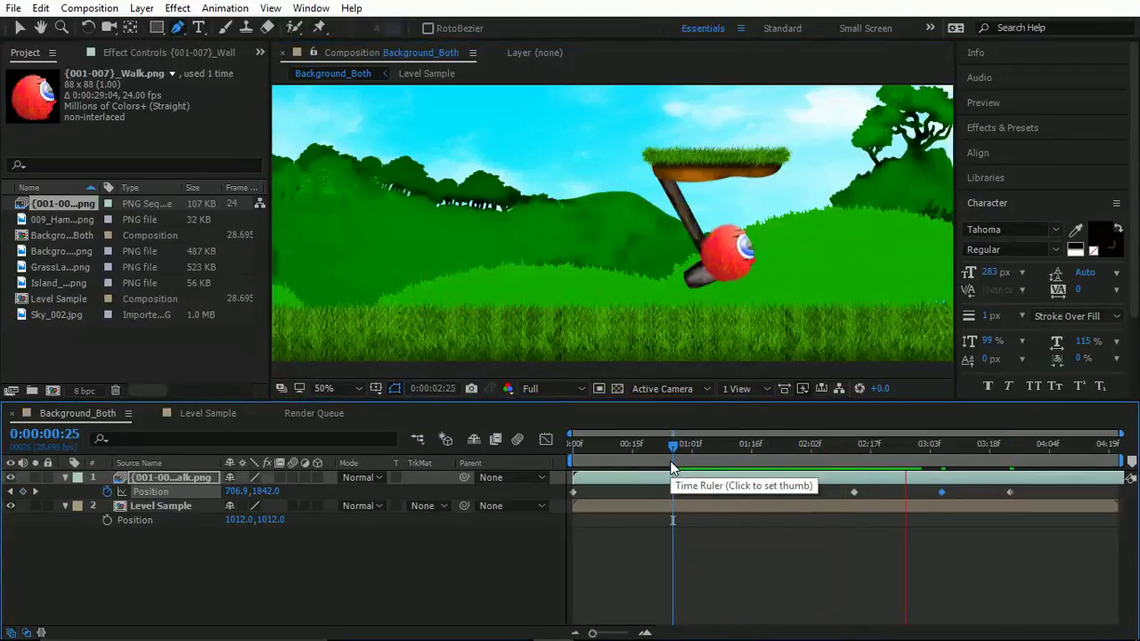
left_click(839, 450)
left_click_drag(1020, 487, 926, 500)
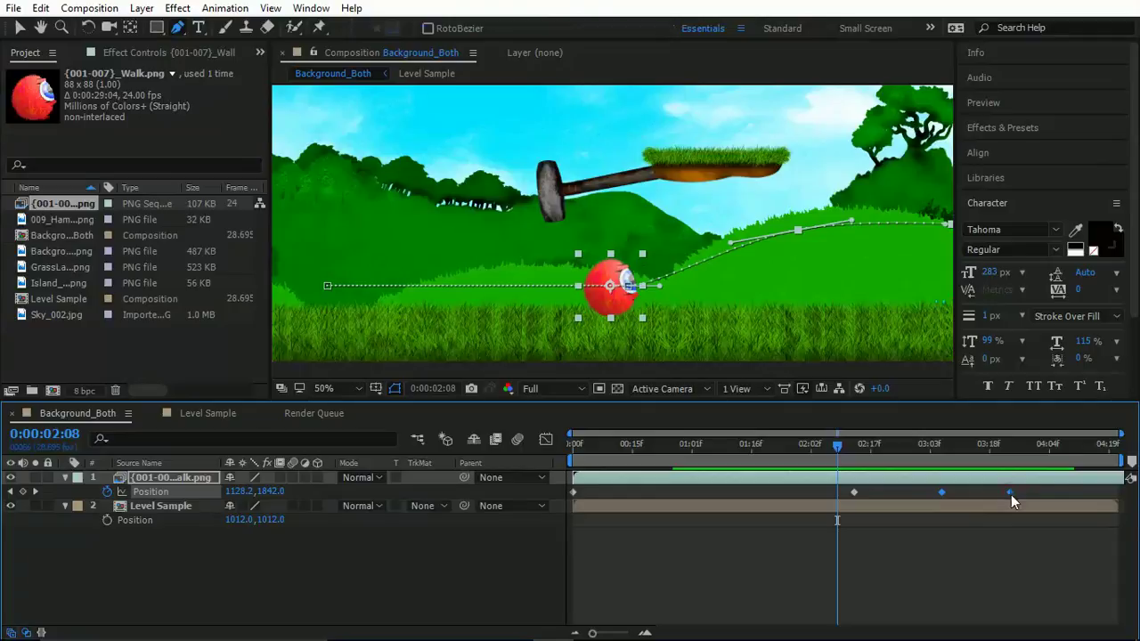
left_click_drag(1012, 495, 918, 492)
left_click(984, 492)
Step: Shift the last Position keyframe earlier to 0:00:02:28 and review the hammer hit at 2:17
left_click(829, 445)
left_click_drag(822, 452, 756, 453)
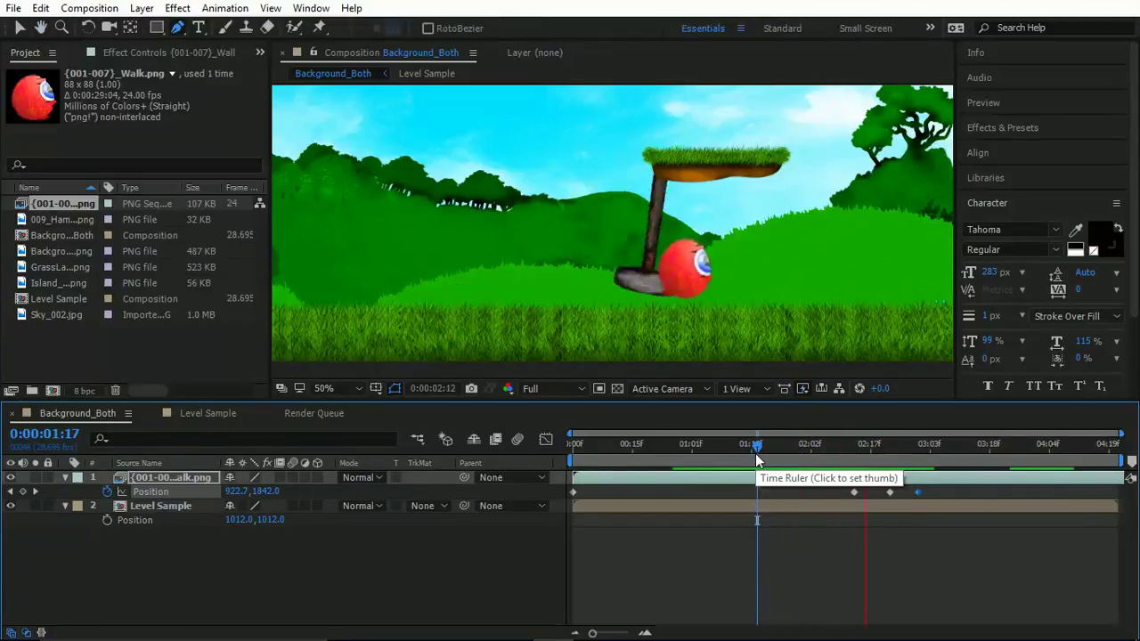
left_click(918, 454)
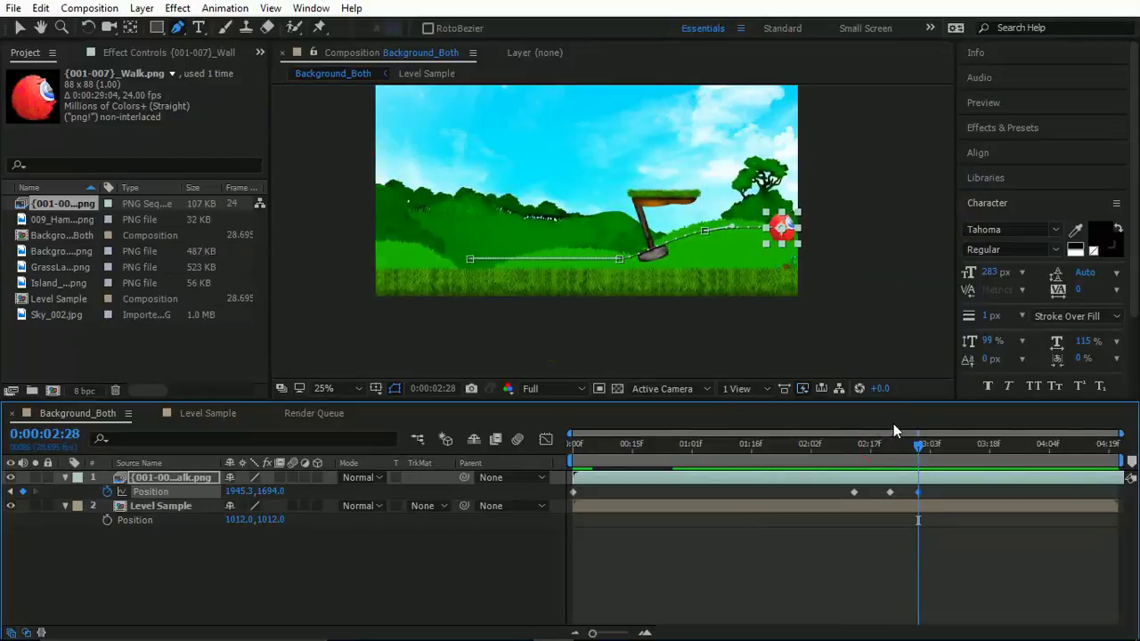
key("period")
left_click(873, 443)
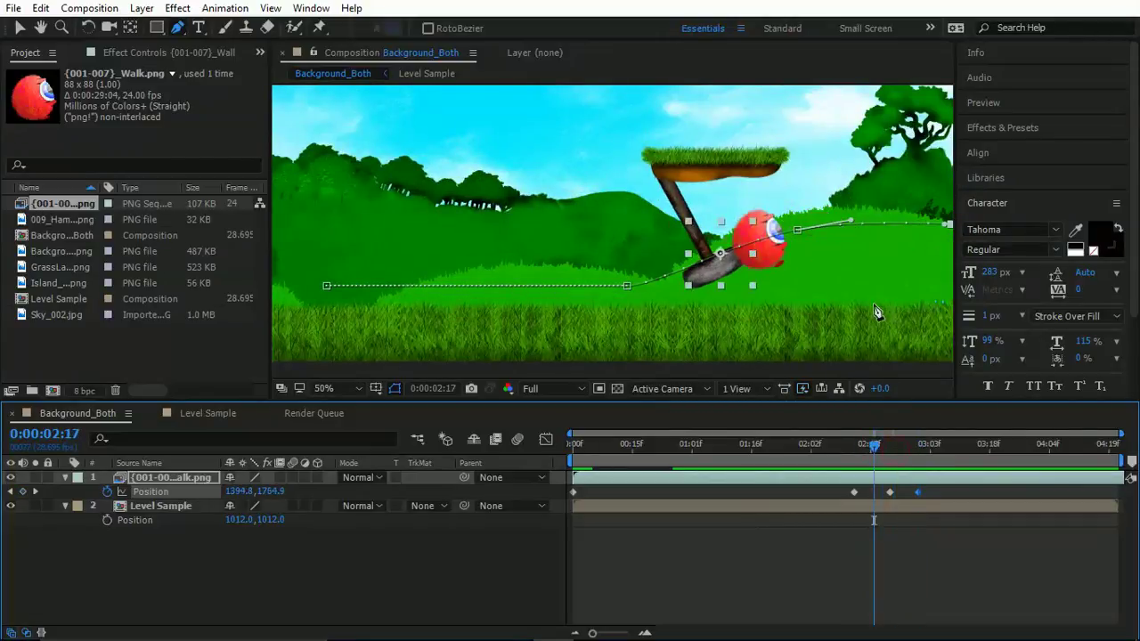
key("v")
scroll(900, 241, "right", 2)
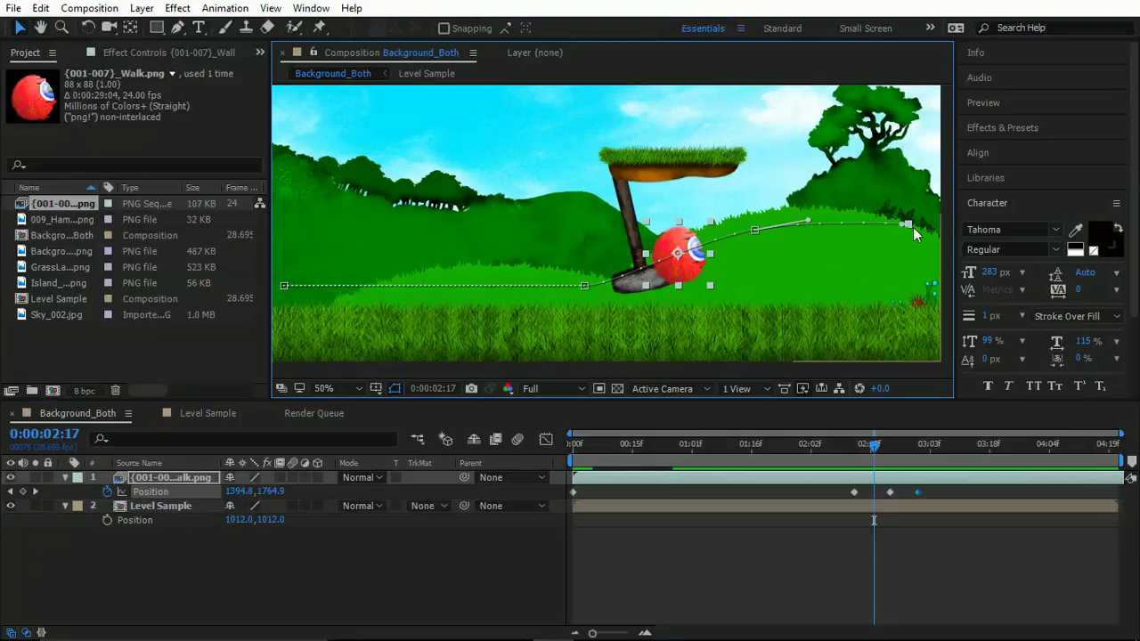
left_click_drag(907, 229, 951, 234)
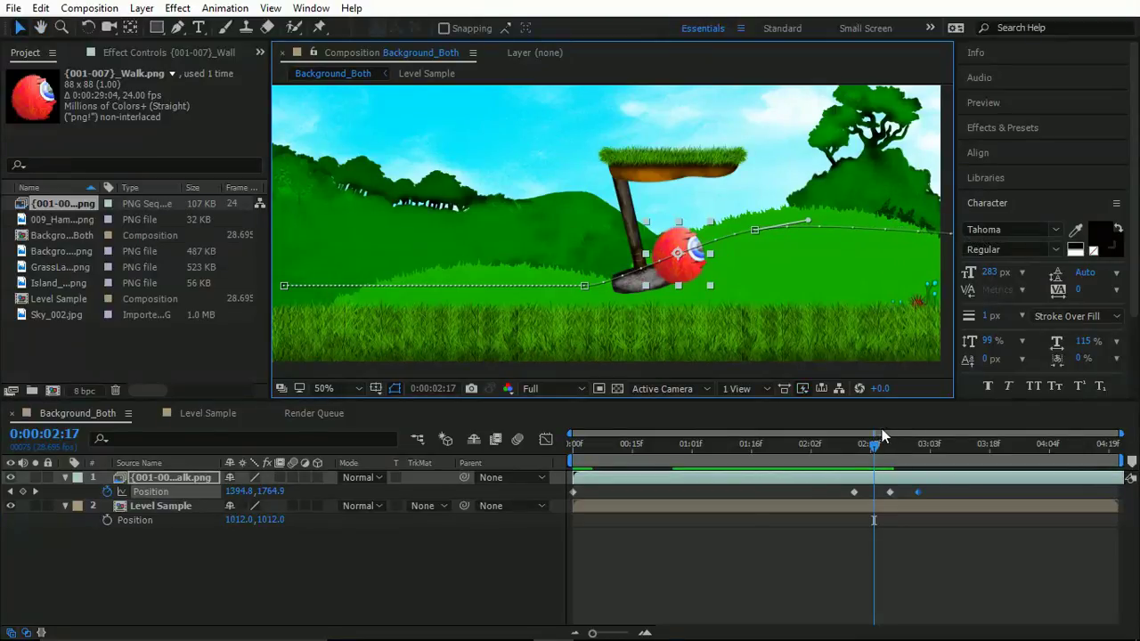
left_click_drag(873, 454, 797, 436)
key("space")
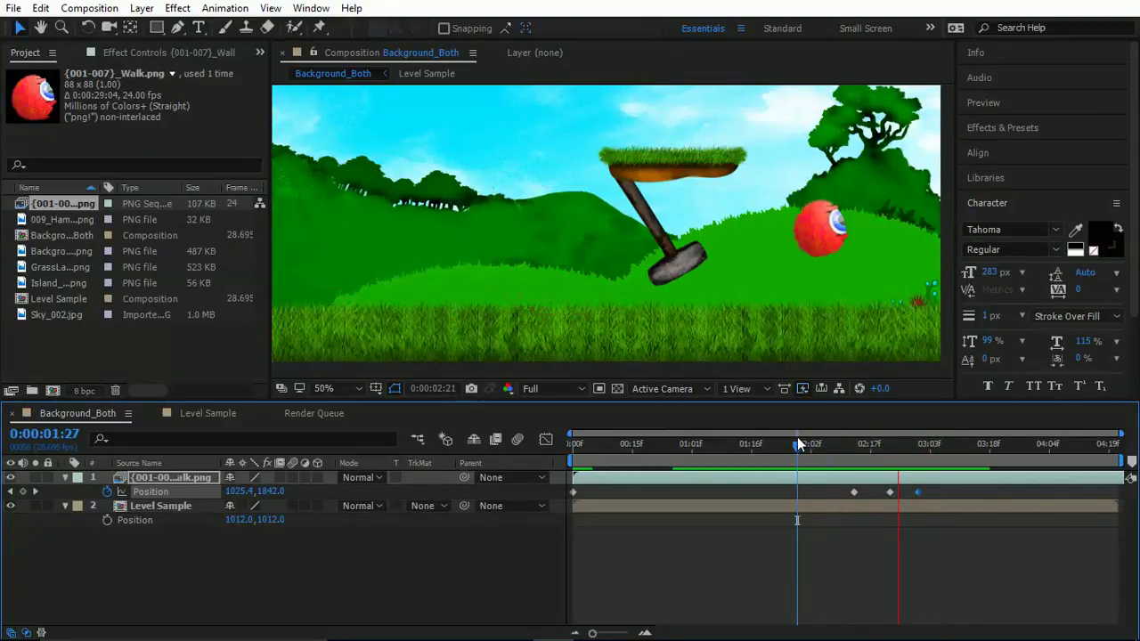
left_click(847, 448)
left_click_drag(918, 493, 934, 496)
left_click_drag(845, 445, 557, 474)
key("space")
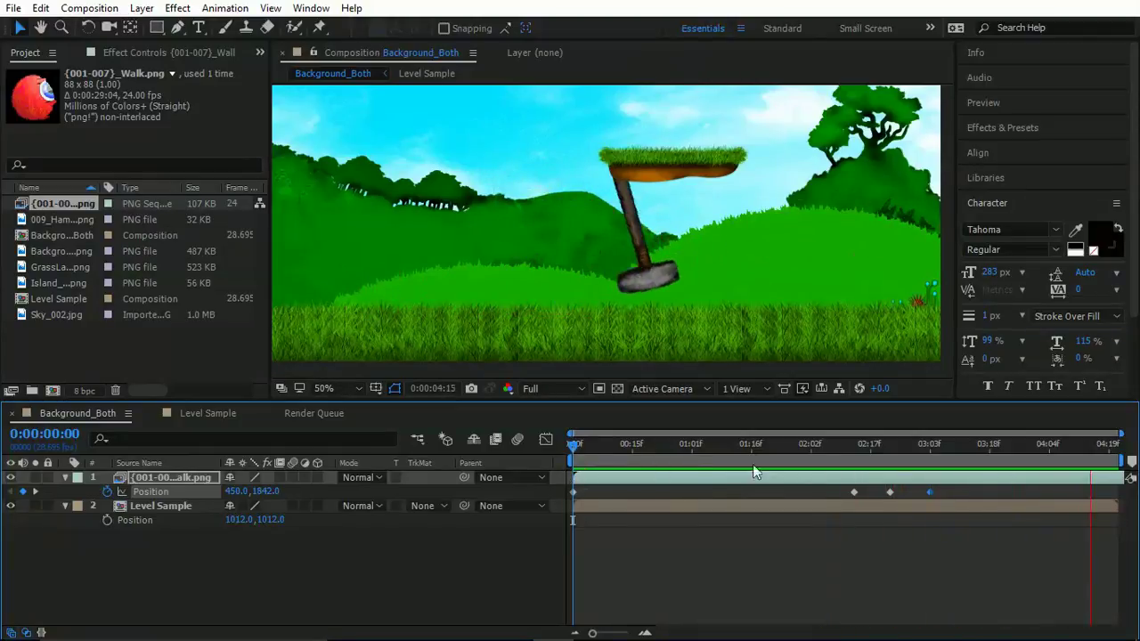
key("space")
left_click(797, 444)
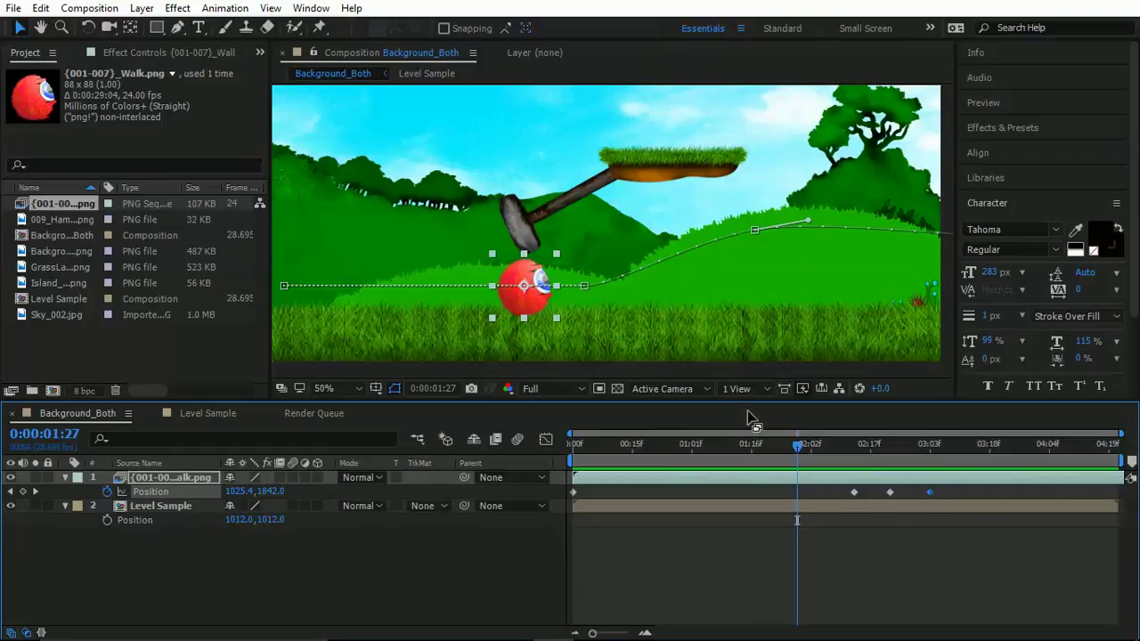
double_click(173, 346)
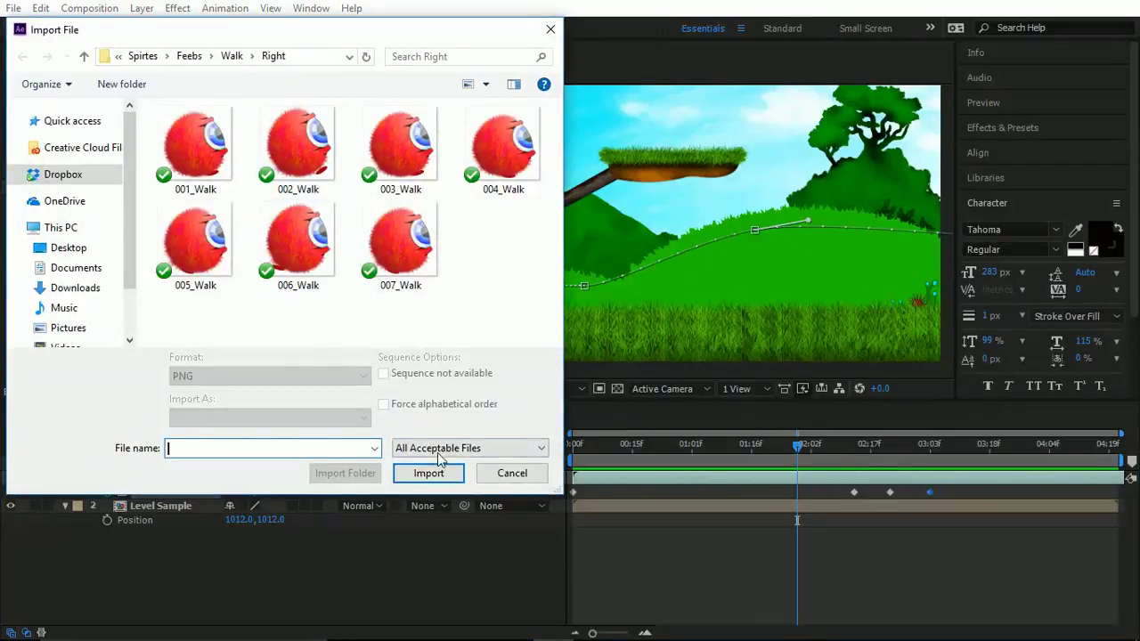
Step: Cancel the Import File dialog and drag Heart from File Explorer's Recent files into the After Effects project
left_click(511, 473)
key("alt+Tab")
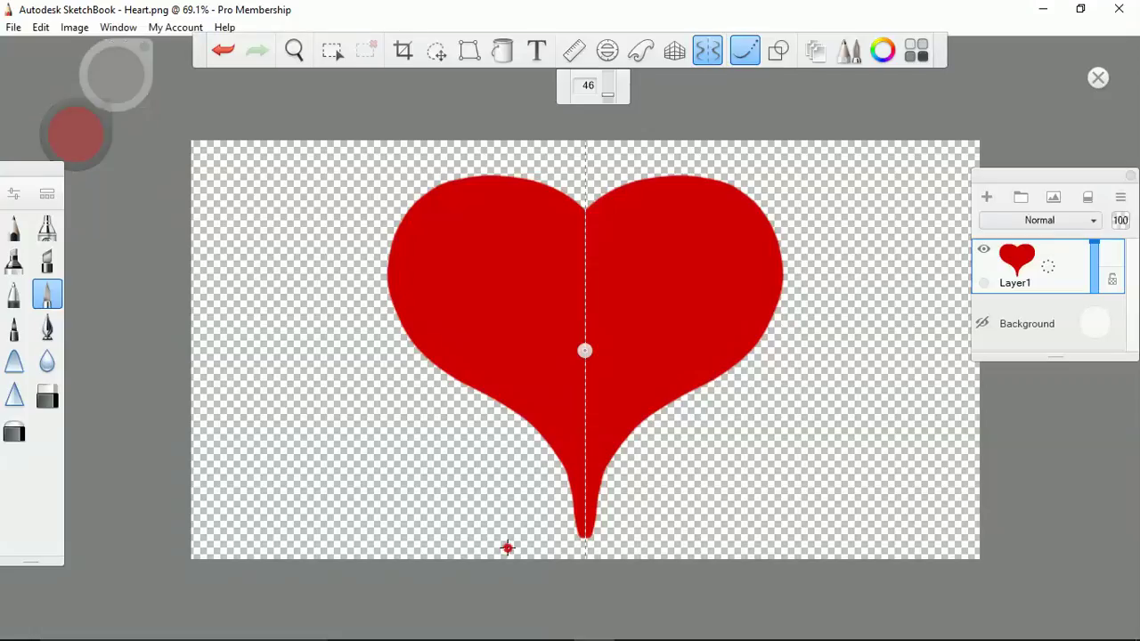
key("alt+Tab")
key("Tab")
key("Tab")
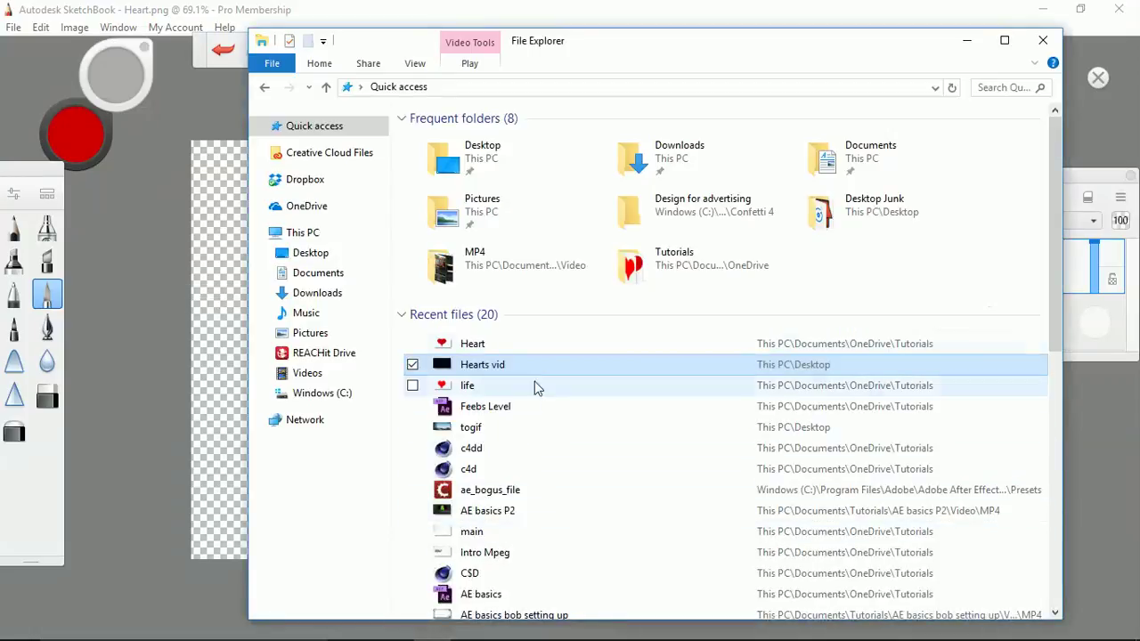
key("alt+Tab")
key("alt+Tab")
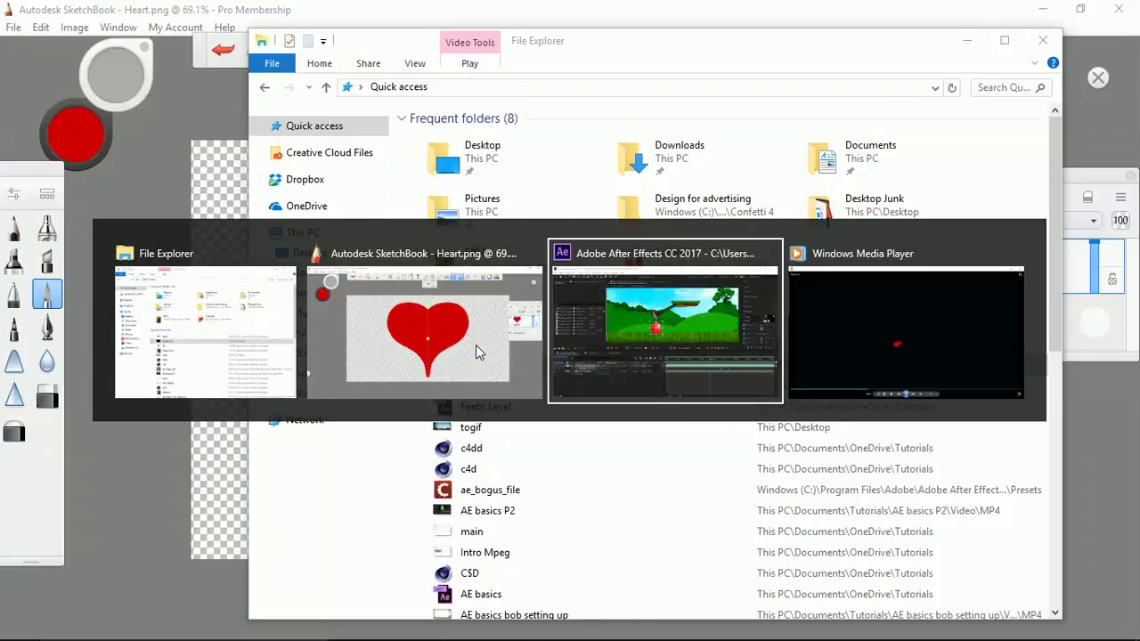
key("alt+Tab")
left_click_drag(475, 345, 208, 364)
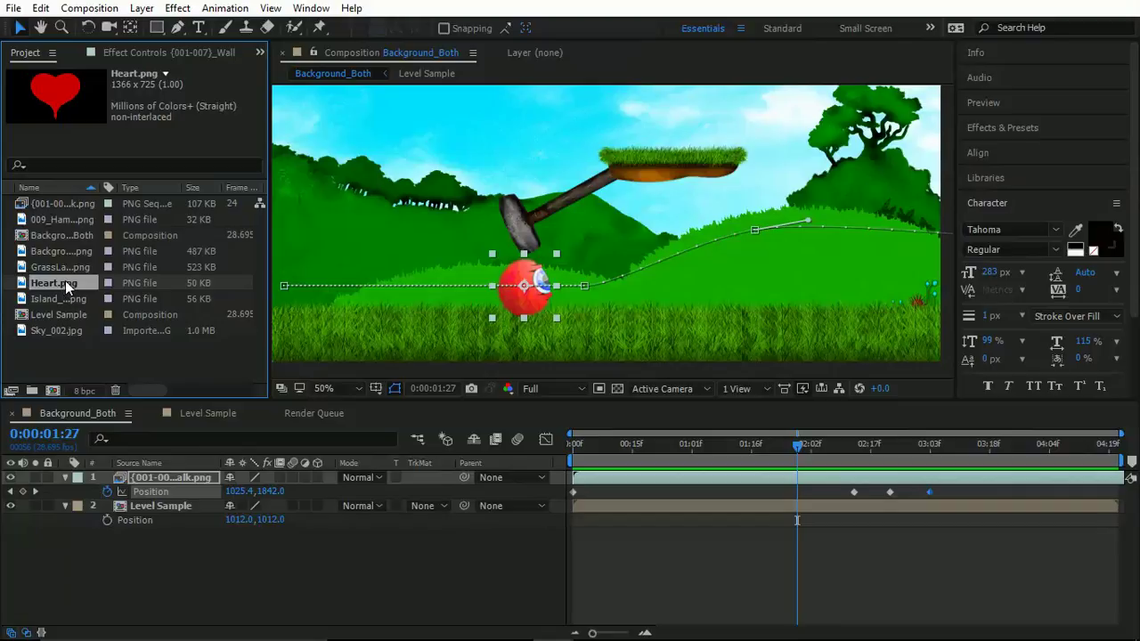
Step: Add Heart.png to the Background_Both comp as the top layer and centre it in the frame
left_click_drag(65, 282, 168, 549)
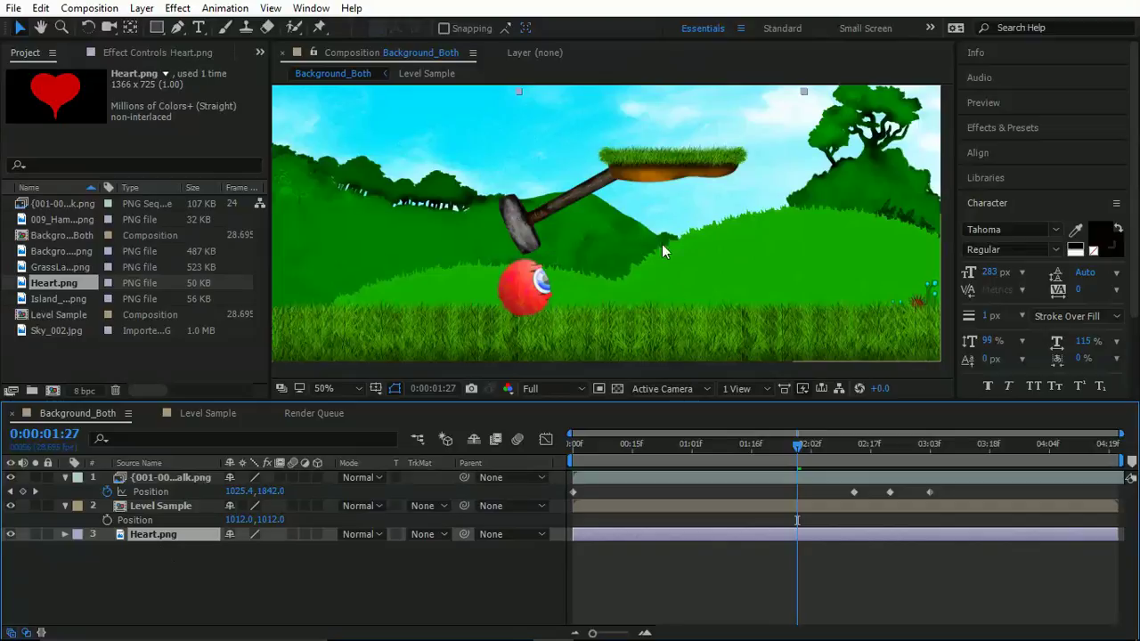
left_click_drag(152, 533, 166, 475)
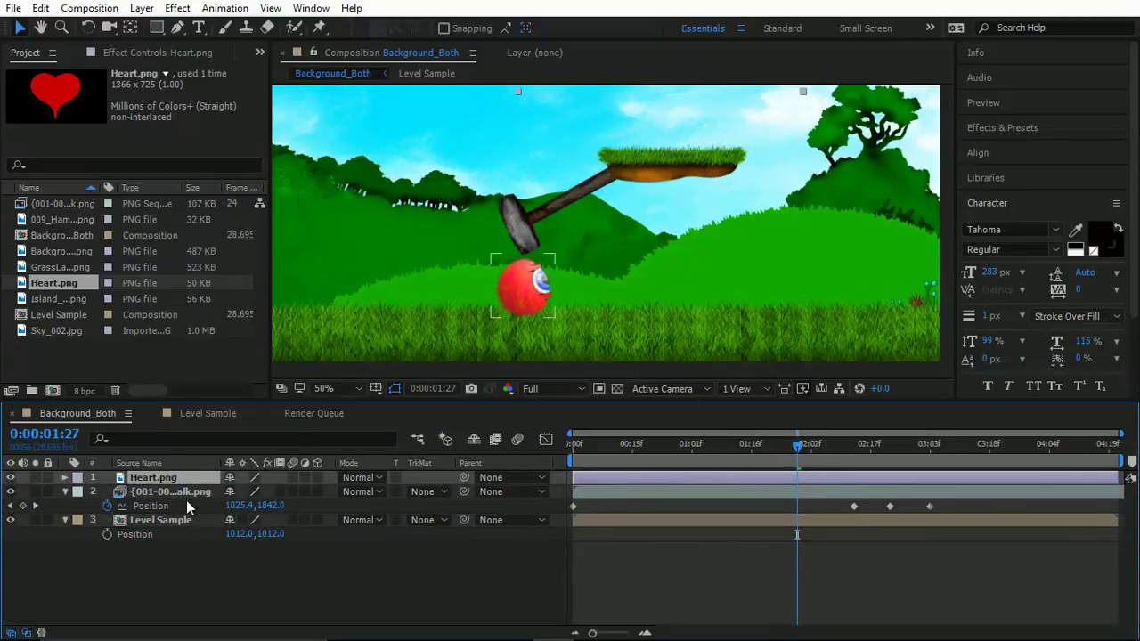
left_click_drag(608, 450, 563, 454)
key("space")
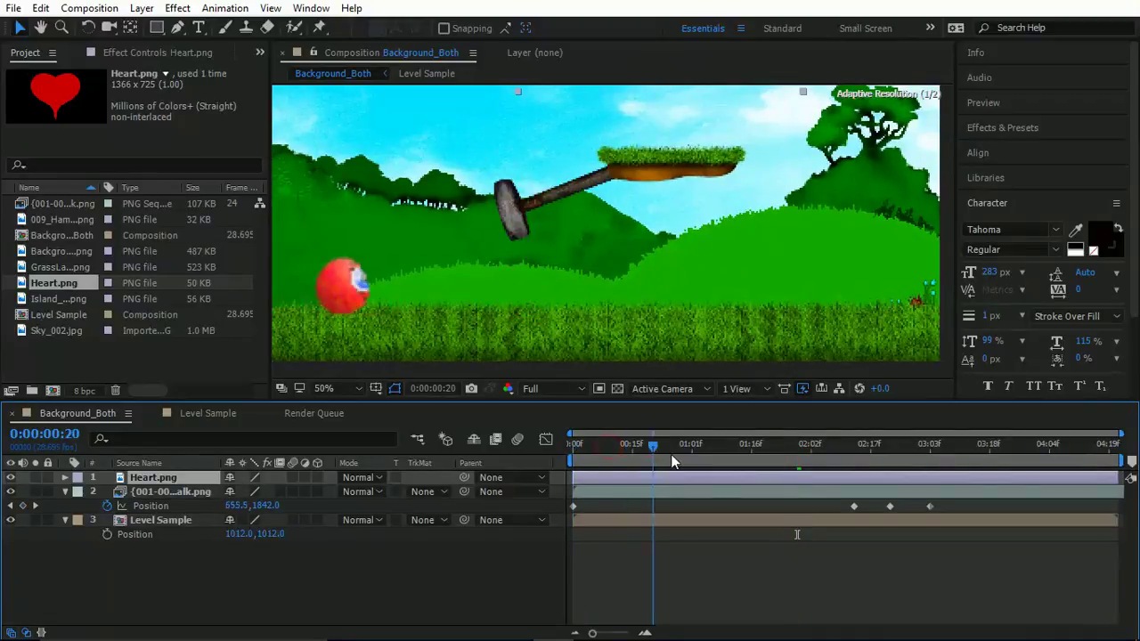
scroll(677, 250, "down", 2)
left_click_drag(565, 124, 557, 251)
scroll(663, 342, "up", 2)
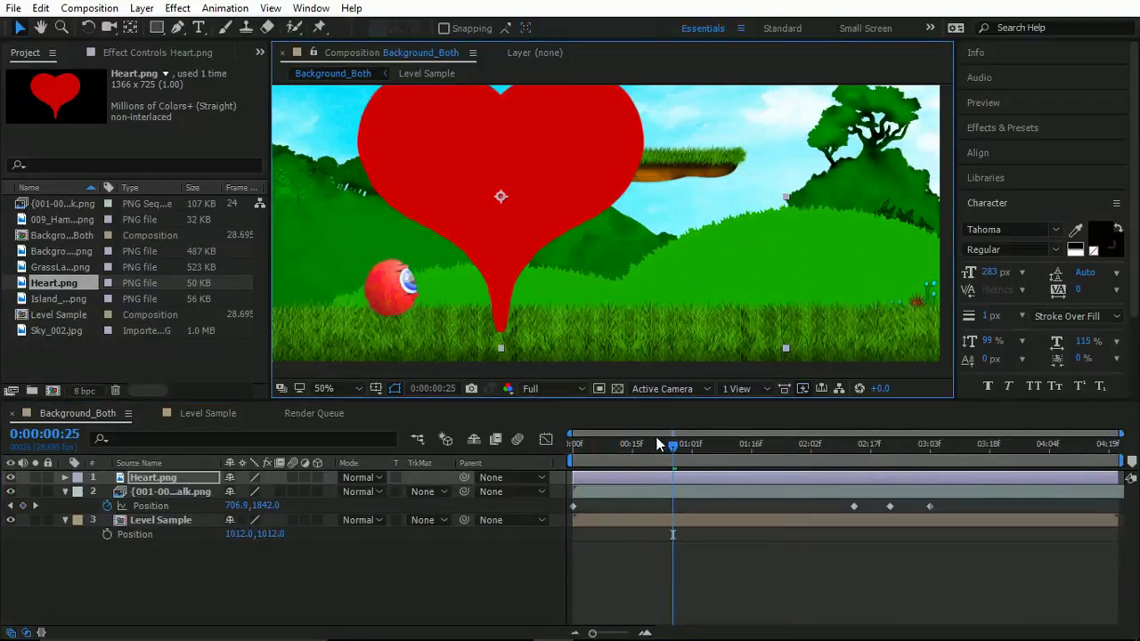
Step: Duplicate the Heart.png layer with Ctrl+D and reselect the top copy
left_click_drag(659, 446, 697, 455)
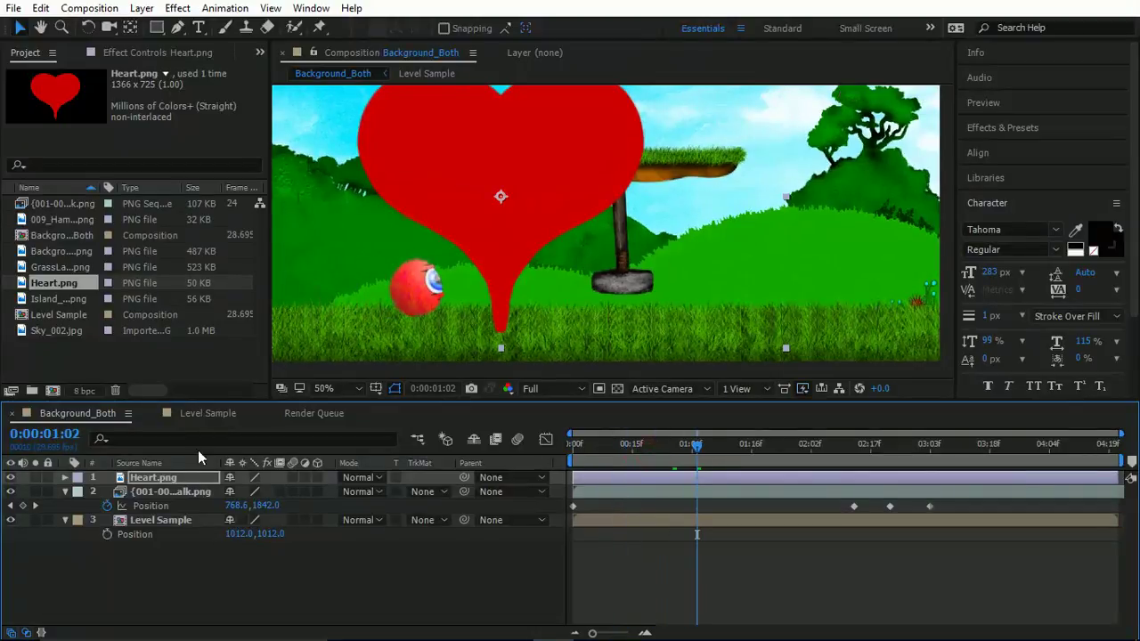
left_click(153, 478)
key("ctrl+d")
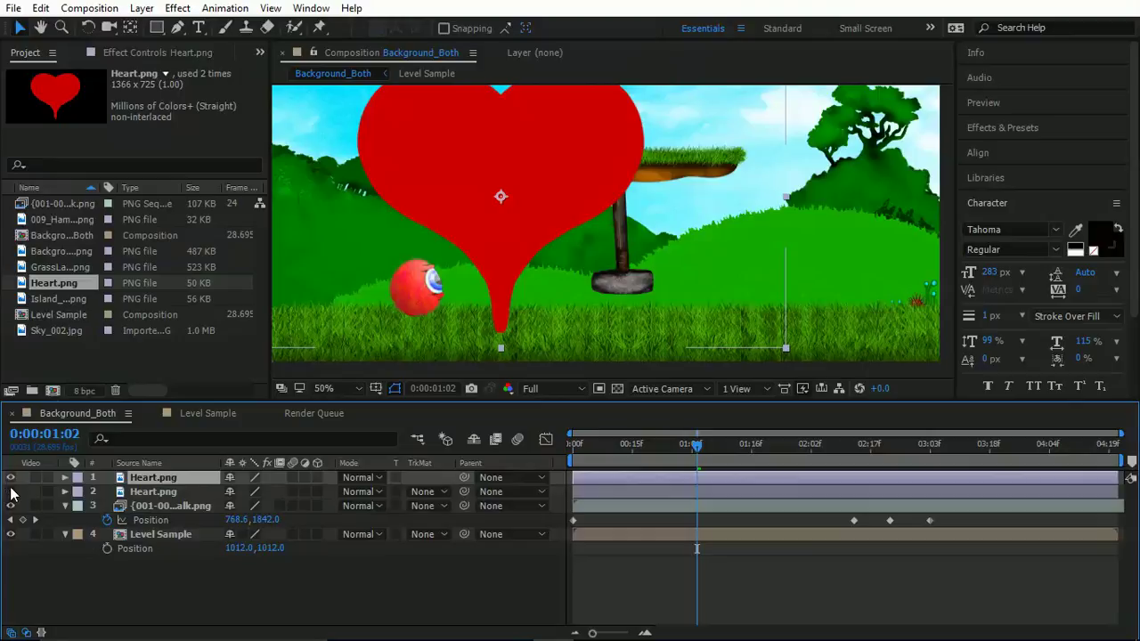
left_click(157, 486)
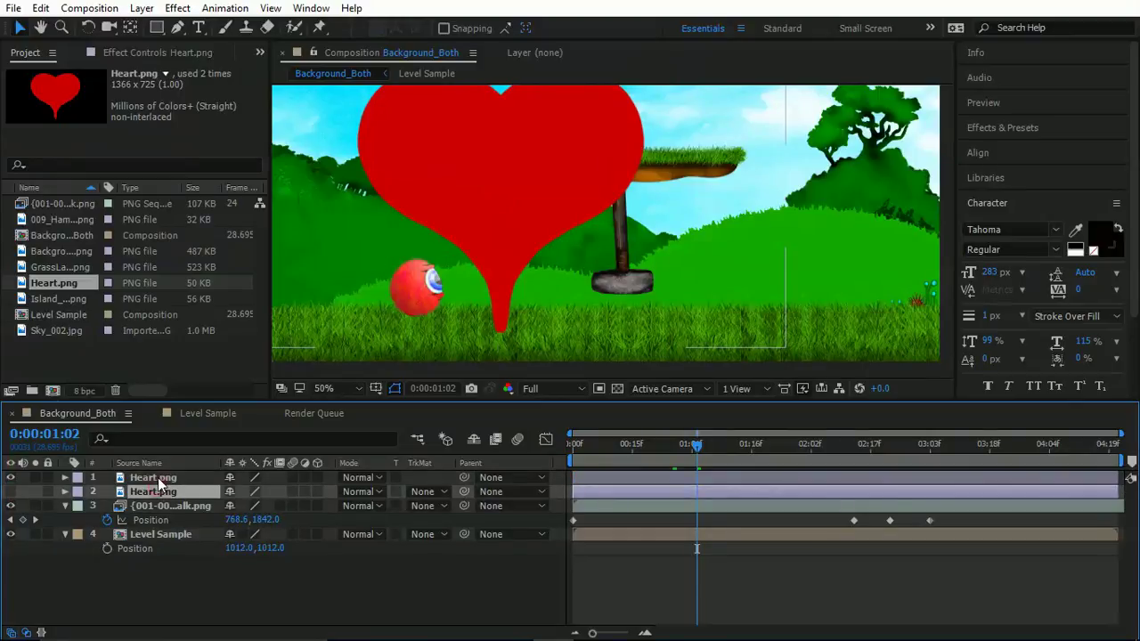
left_click(148, 479)
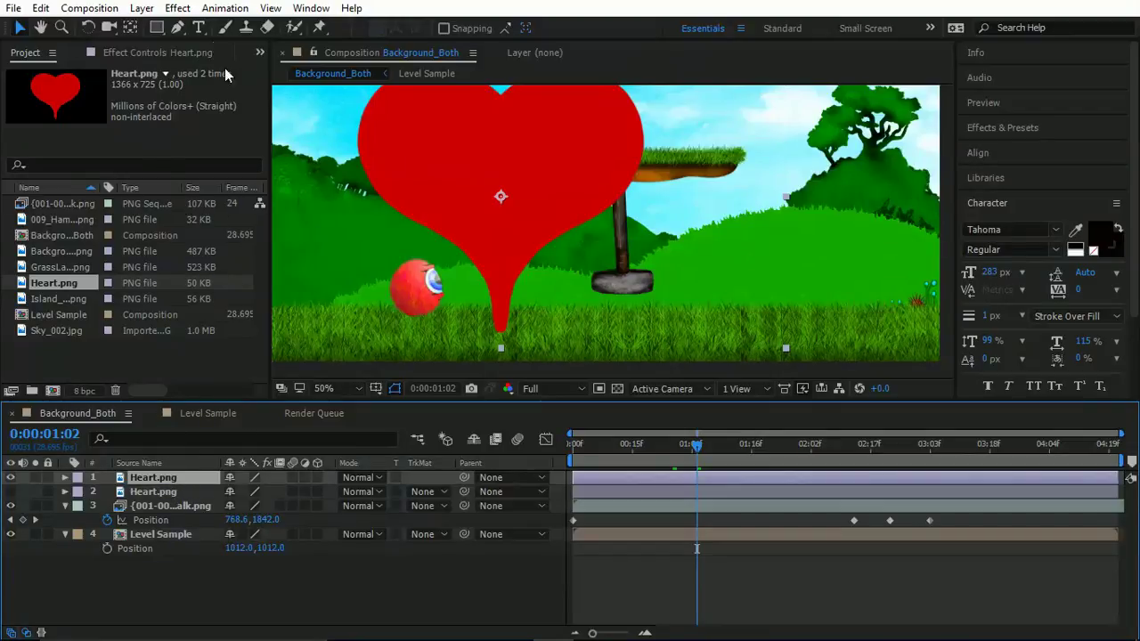
Step: With the top Heart layer selected, bring up the Effect > Simulation list showing CC Particle World
left_click(177, 8)
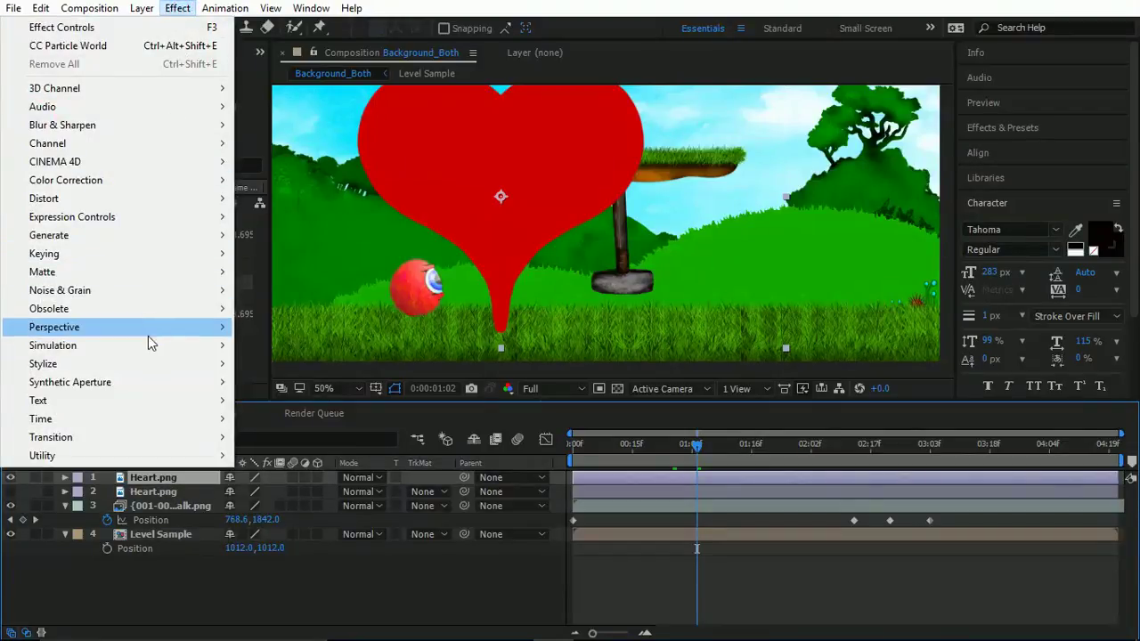
mouse_move(149, 349)
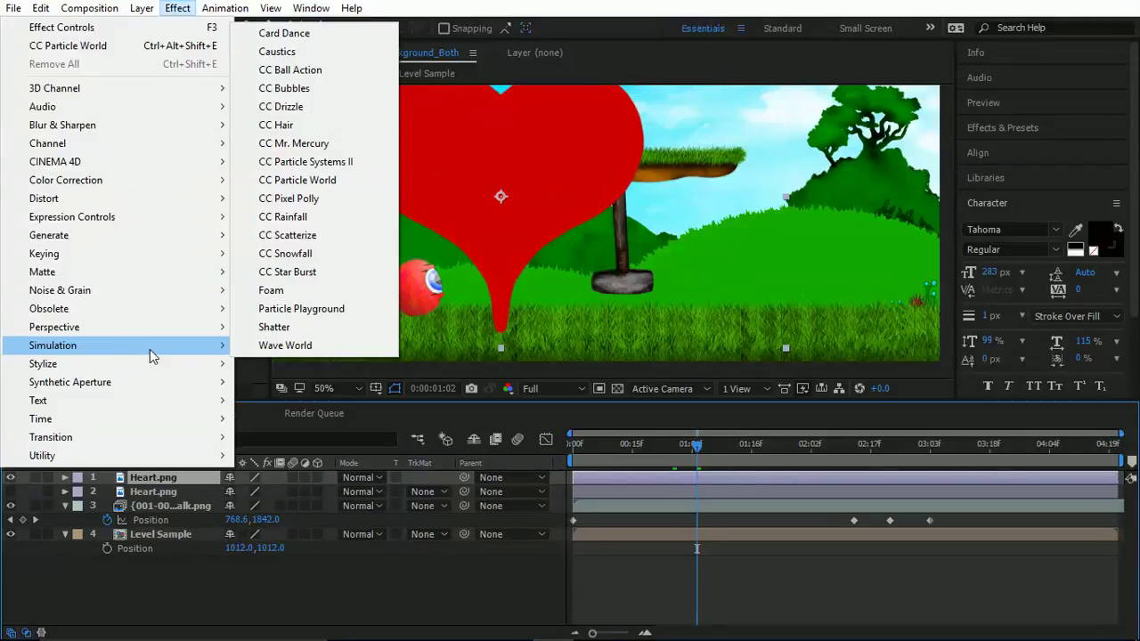
Step: Apply CC Particle World to the top Heart layer and preview the particles from the first frame
left_click(330, 187)
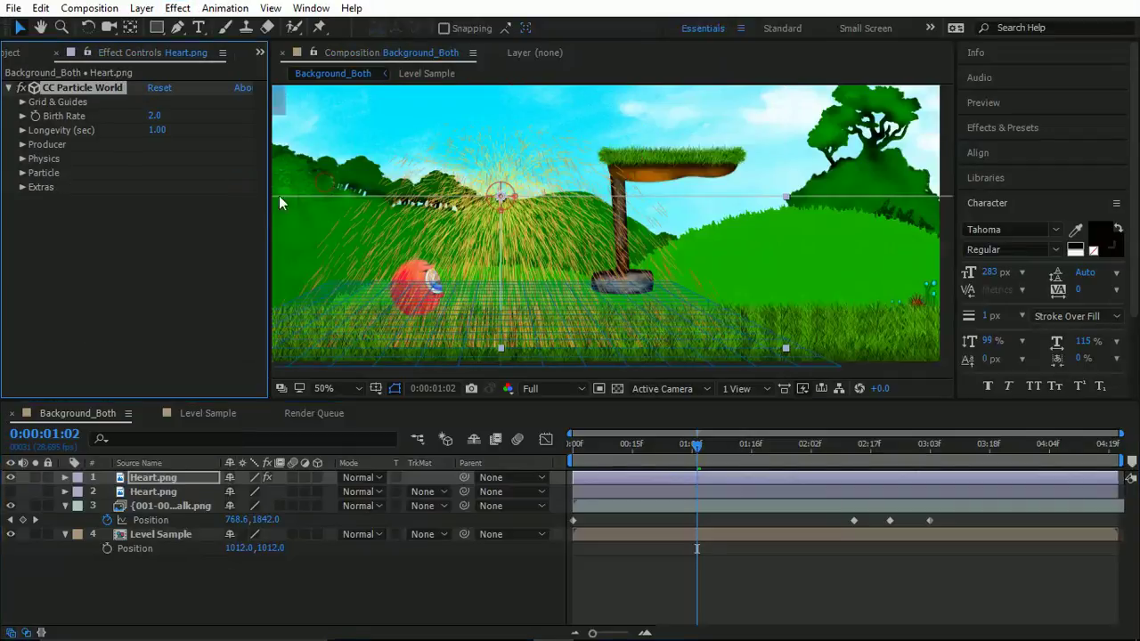
left_click(574, 444)
key("space")
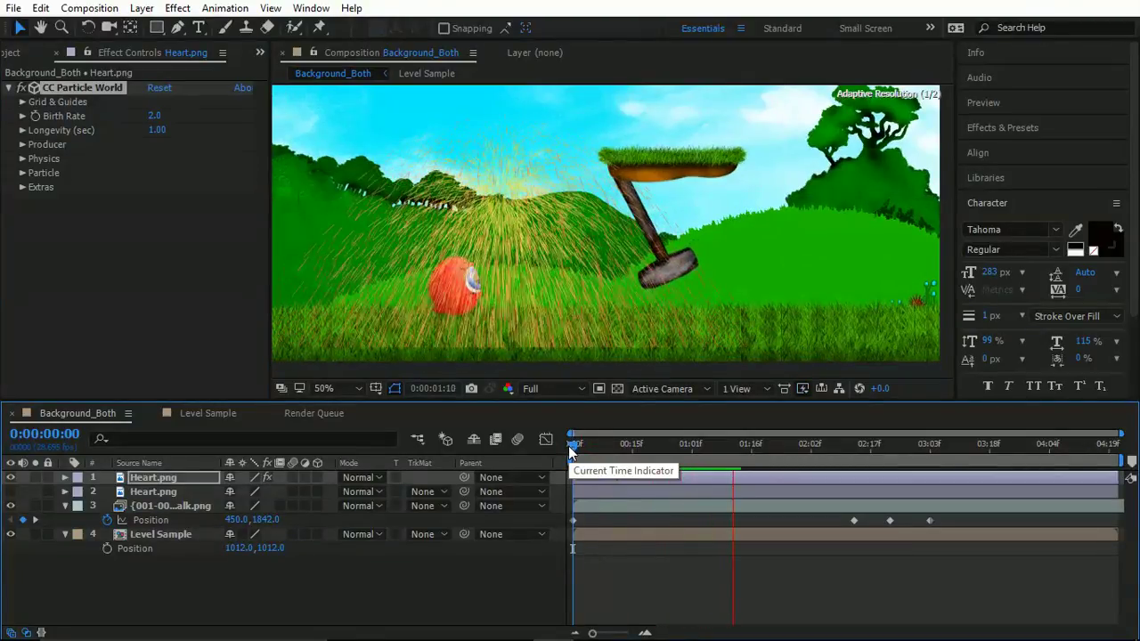
key("space")
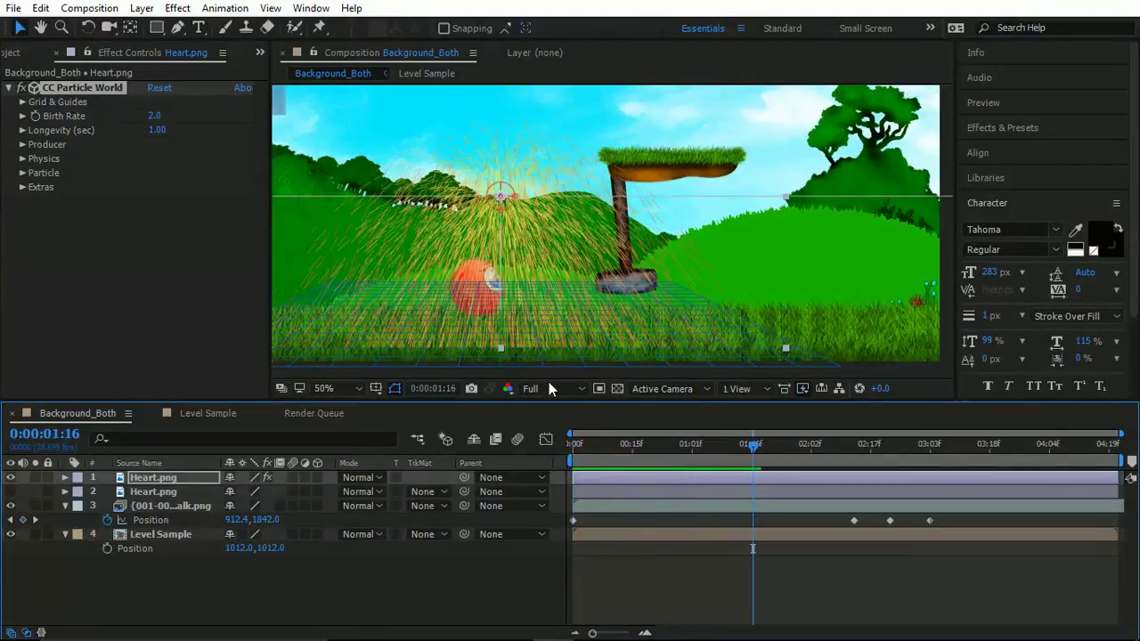
Step: Set Particle Type to Textured Square with 2. Heart.png as the Texture Layer
left_click(23, 174)
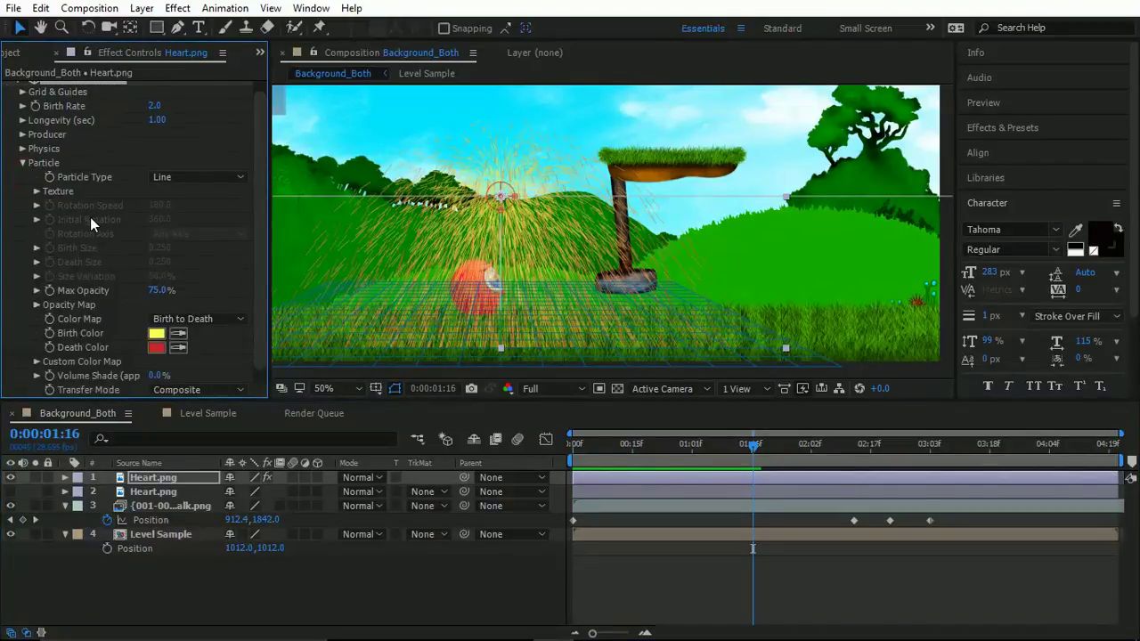
left_click(178, 176)
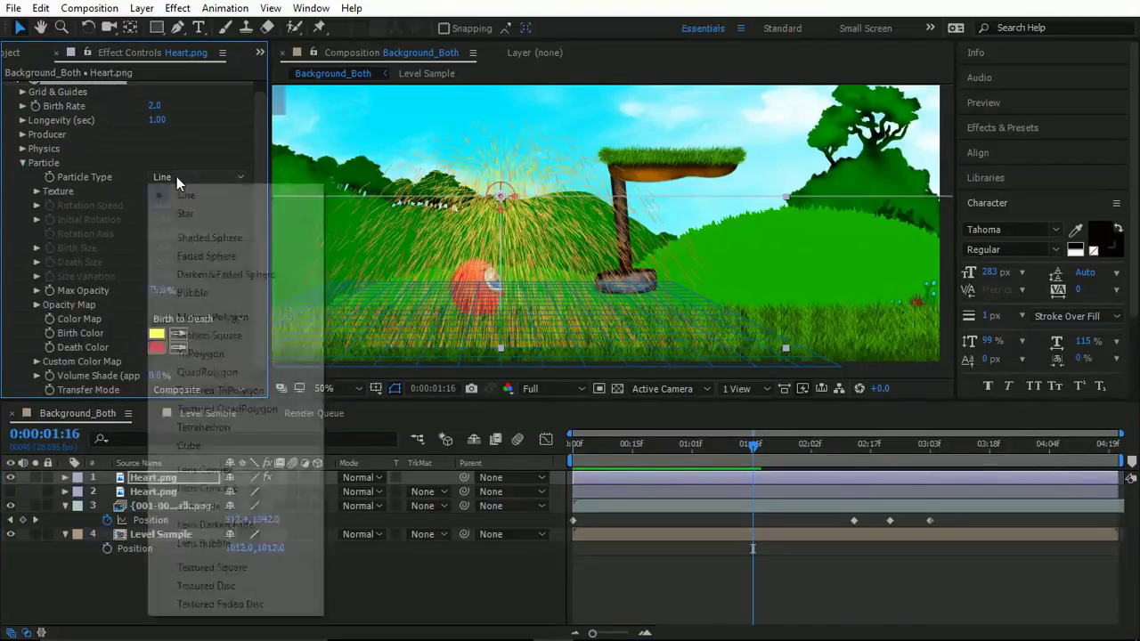
left_click(207, 568)
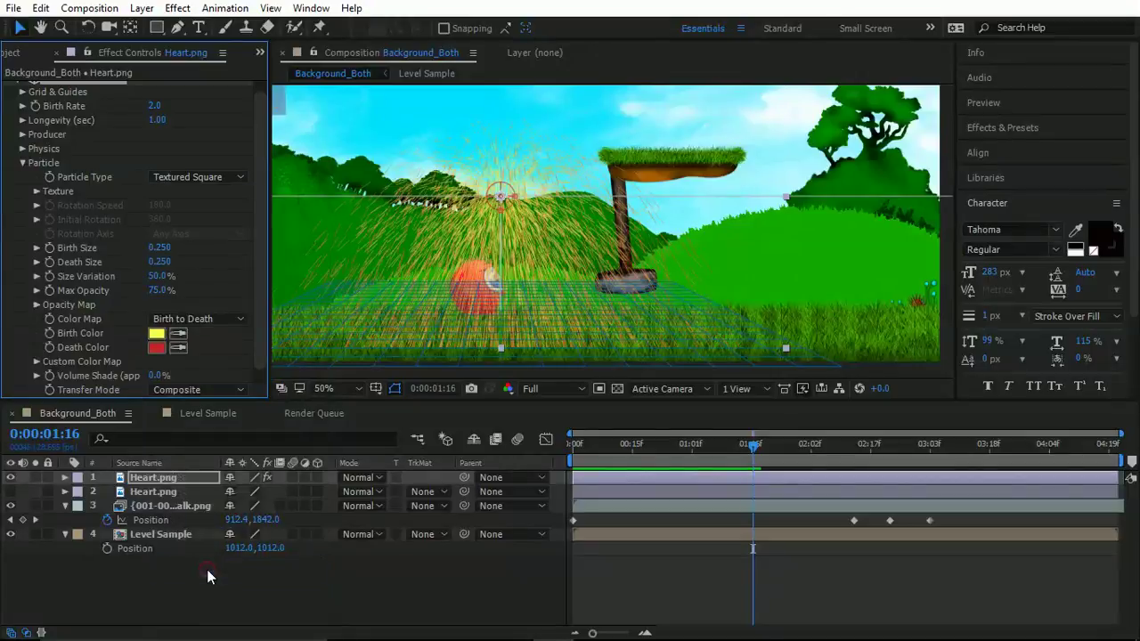
left_click(37, 191)
left_click(177, 206)
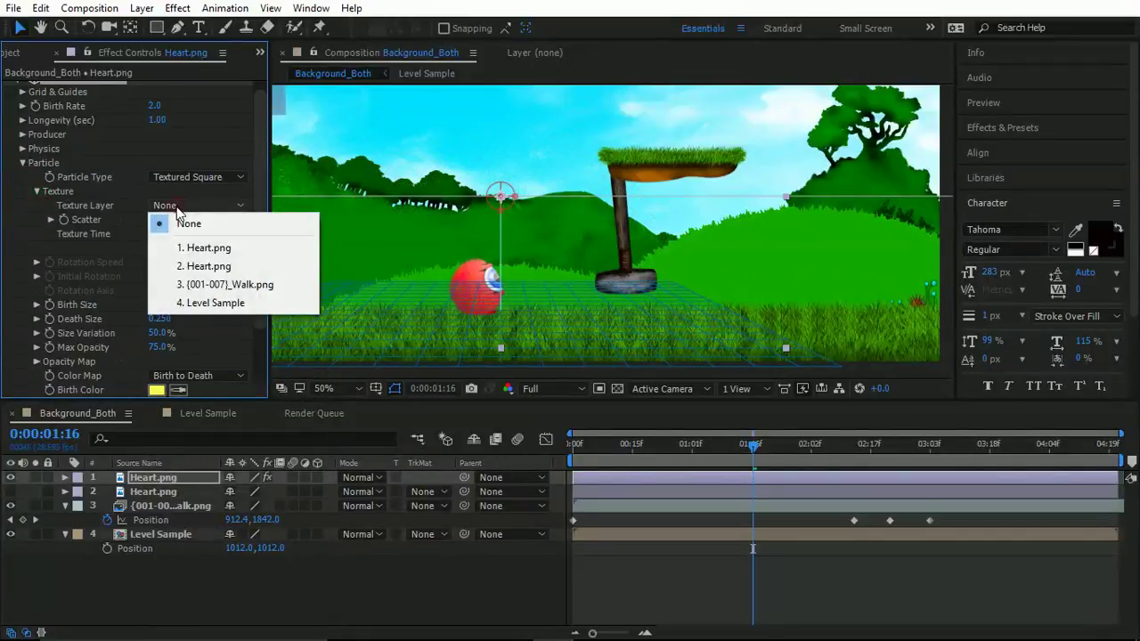
left_click(195, 270)
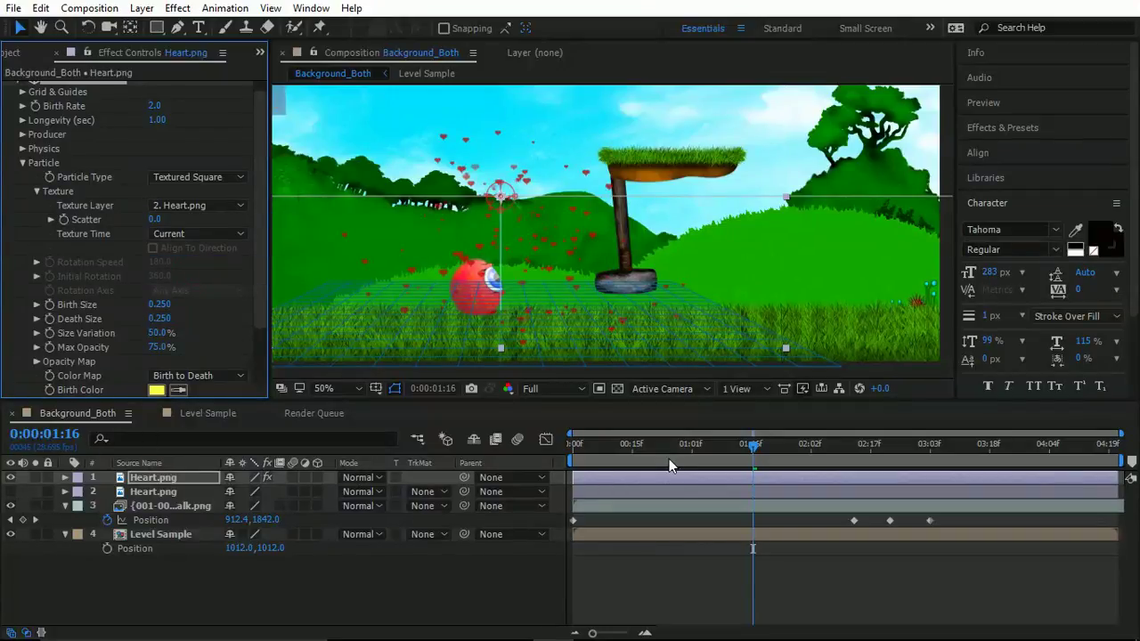
left_click_drag(666, 446, 571, 447)
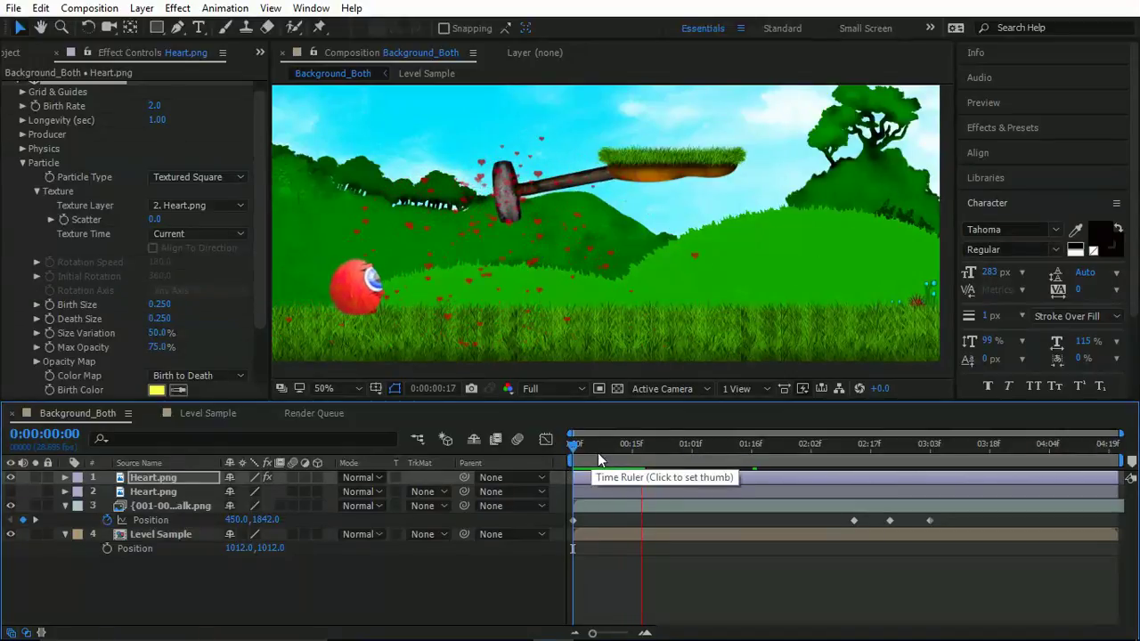
Step: Raise the heart particles' Birth Size to 1.100 and adjust their Size Variation
left_click(613, 446)
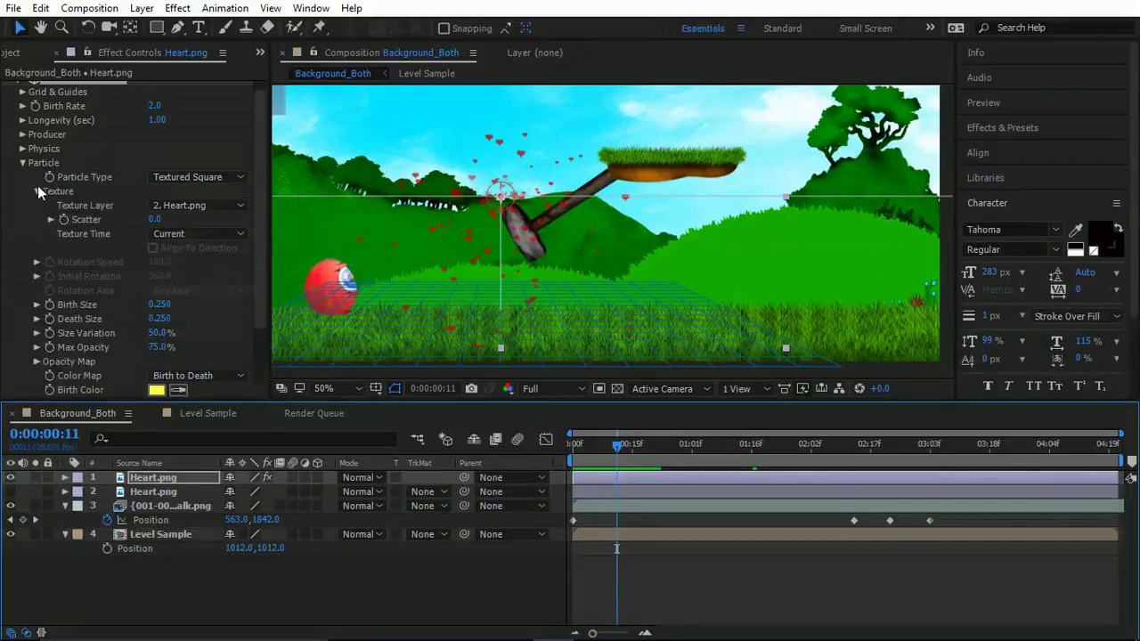
left_click(181, 309)
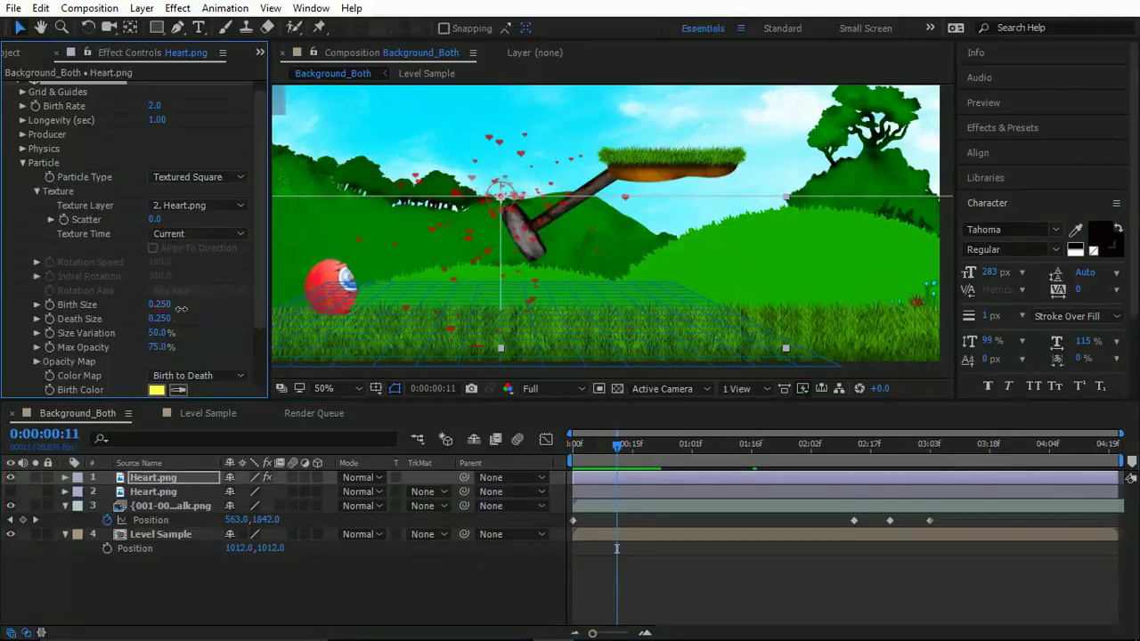
left_click_drag(181, 308, 31, 310)
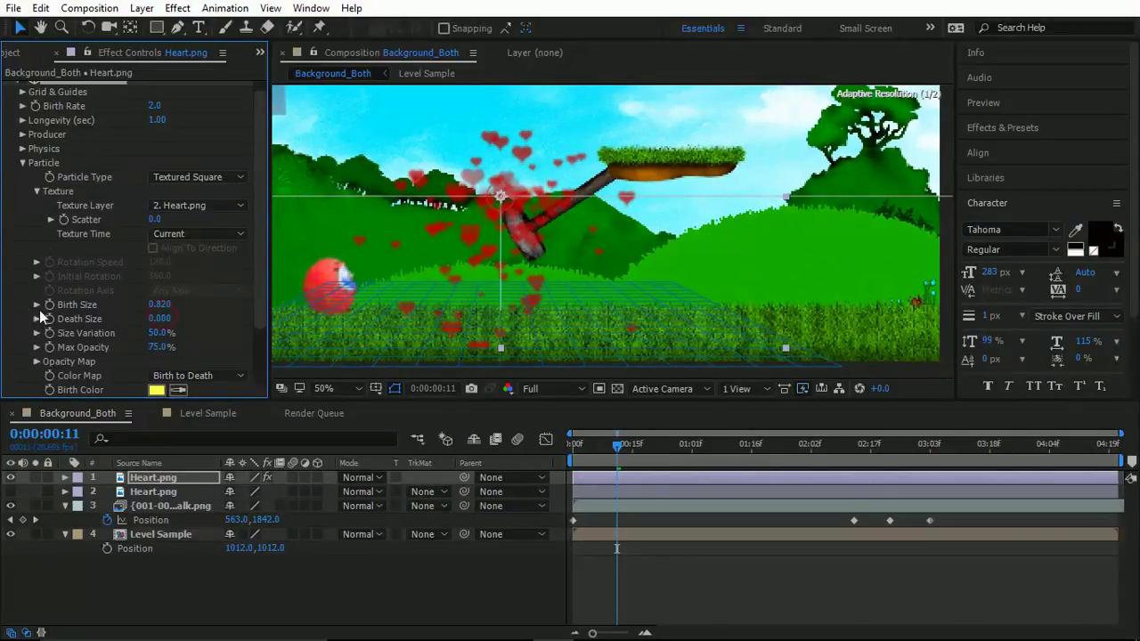
left_click_drag(171, 304, 186, 305)
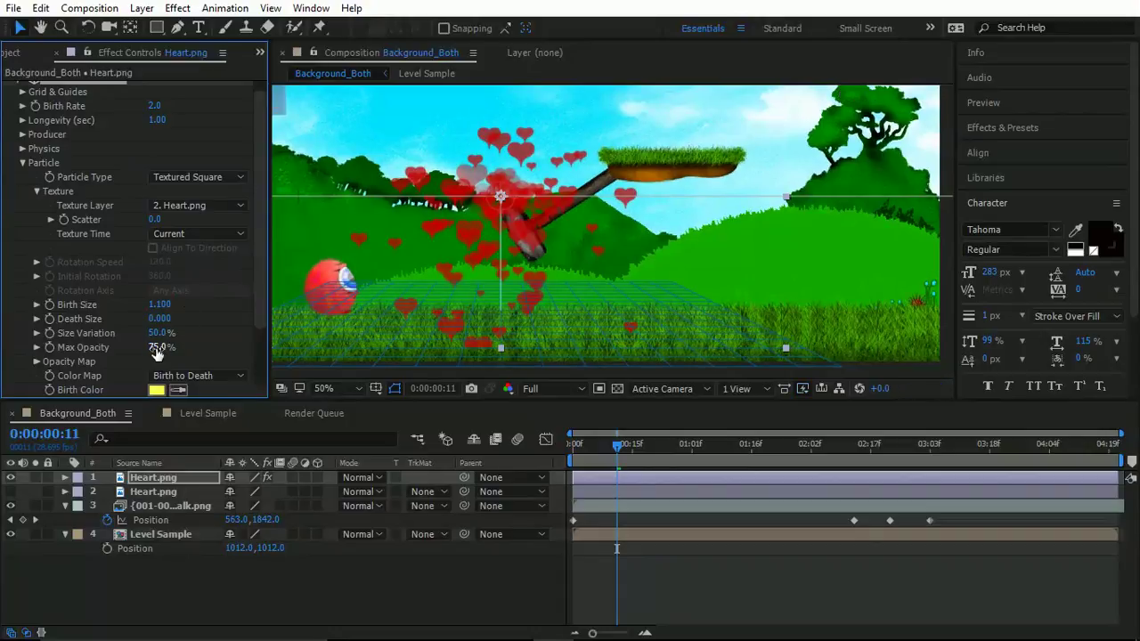
left_click_drag(157, 333, 193, 340)
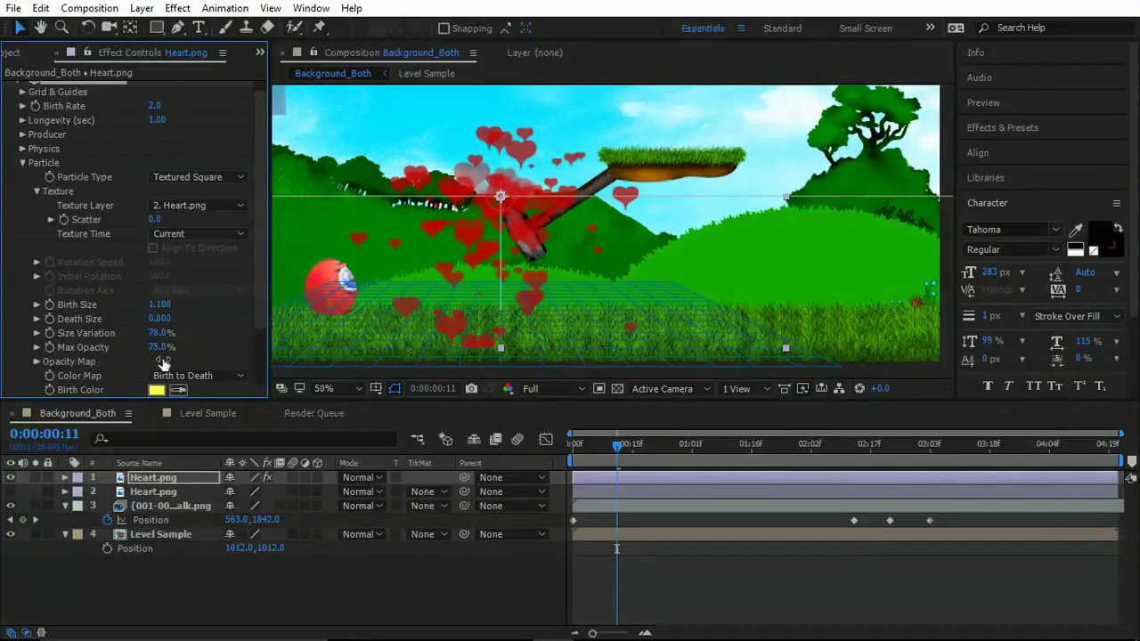
scroll(145, 277, "up", 1)
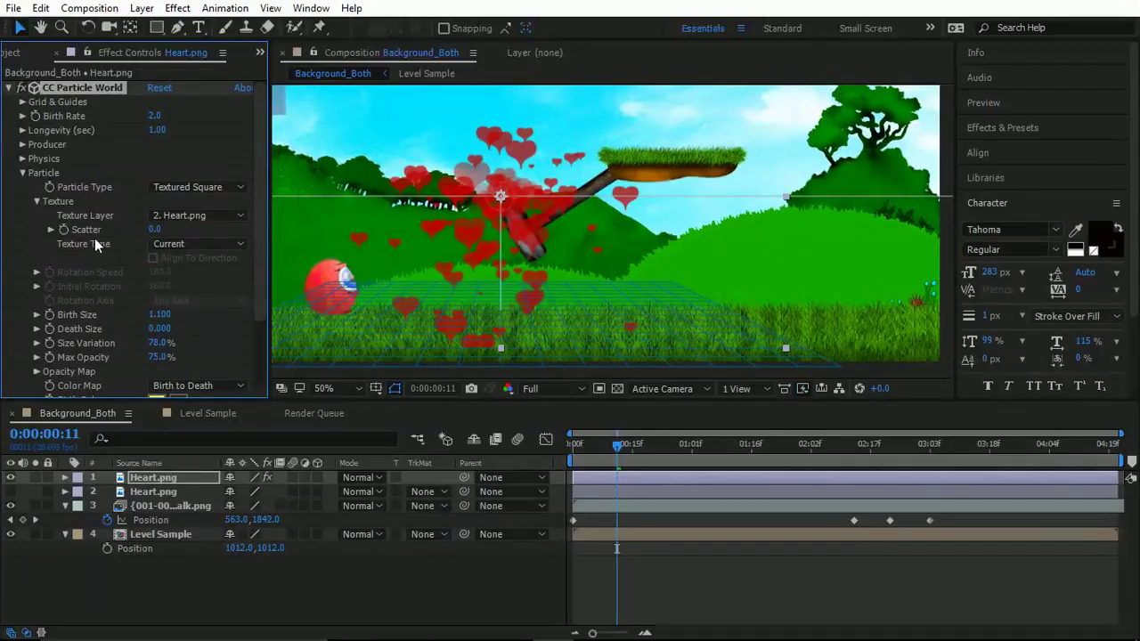
Step: Lower Birth Rate and Longevity, switch the particle animation to Jet Sideways, and reduce Velocity
left_click(24, 174)
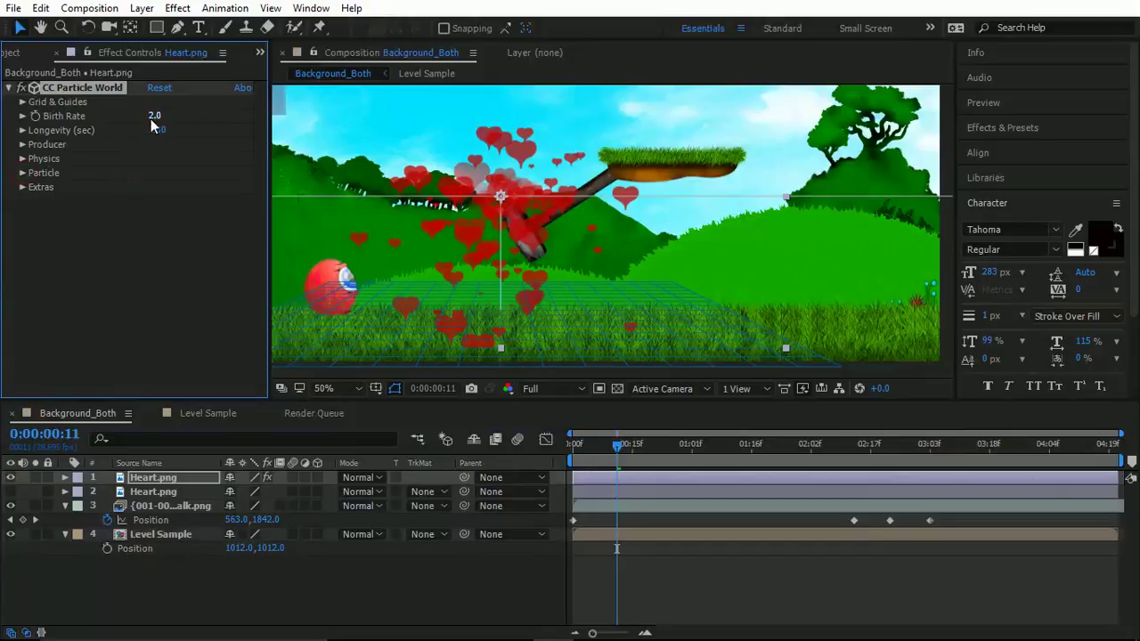
left_click_drag(152, 116, 132, 117)
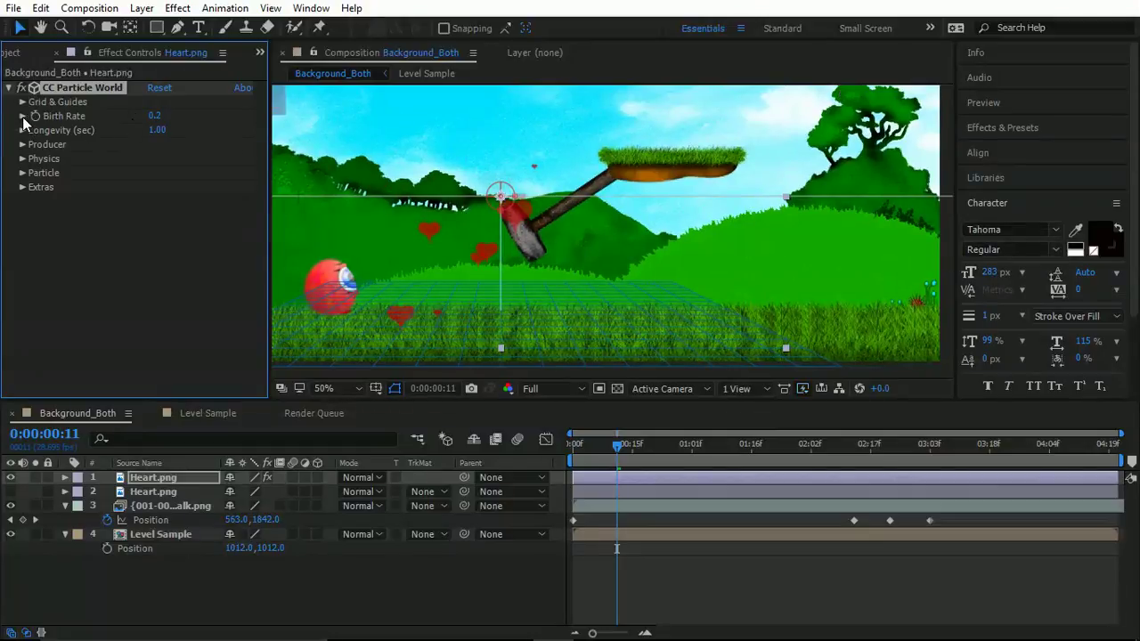
left_click_drag(155, 133, 148, 131)
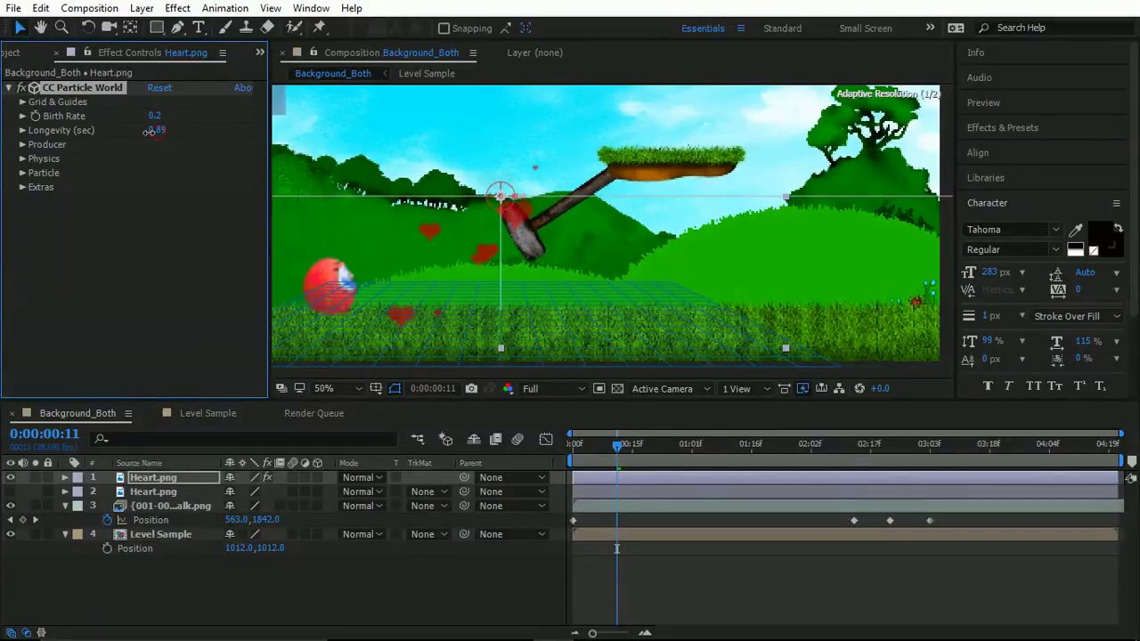
left_click(23, 158)
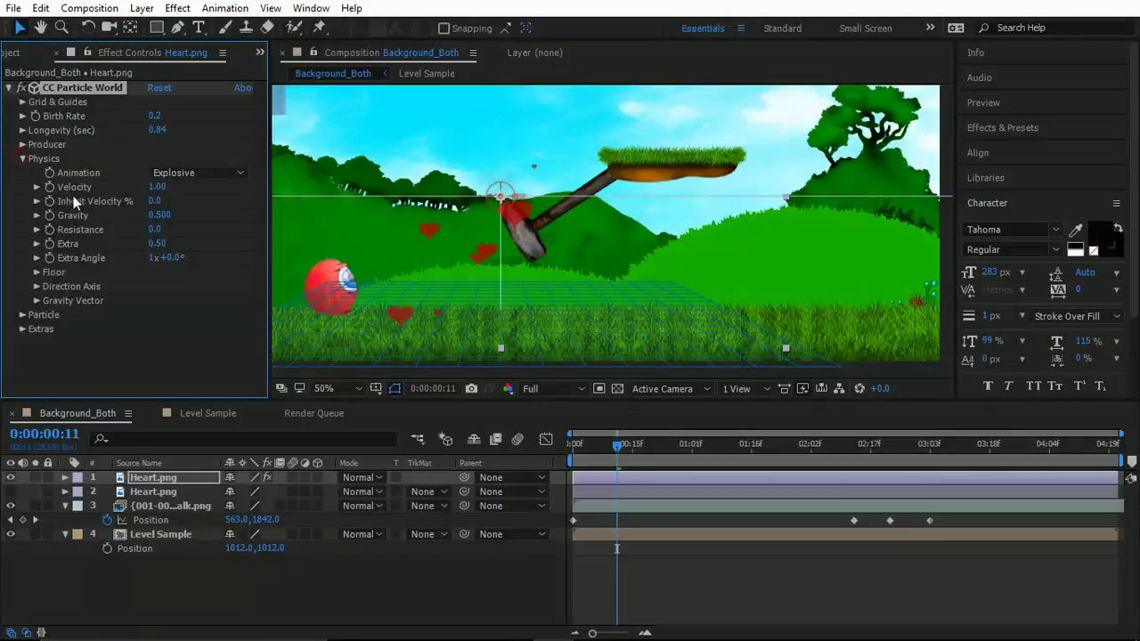
left_click(174, 172)
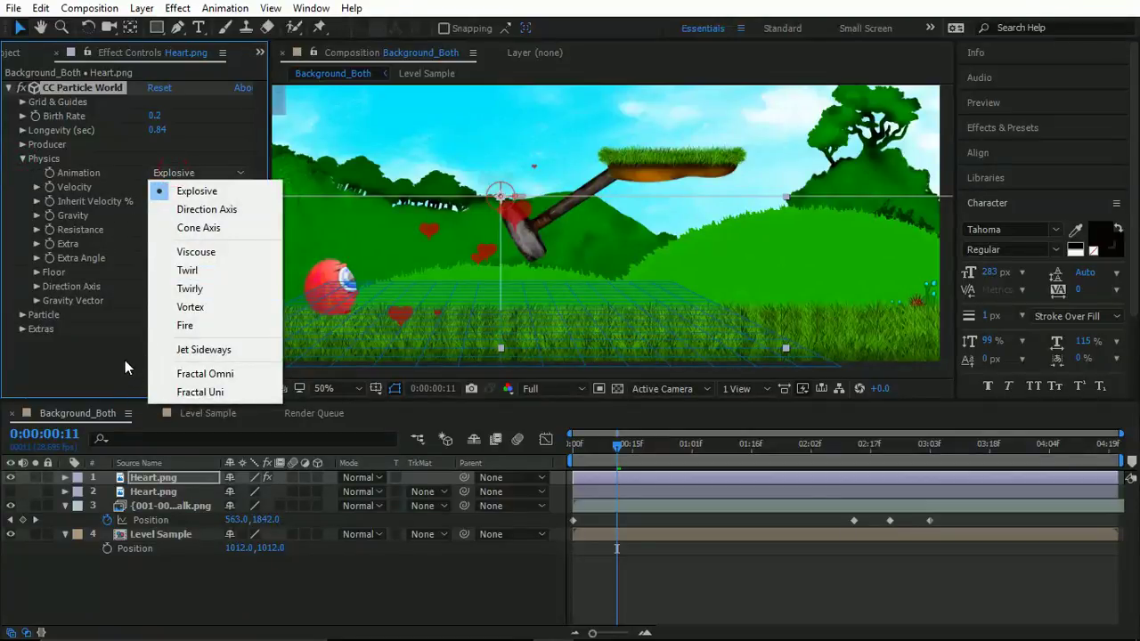
left_click(176, 356)
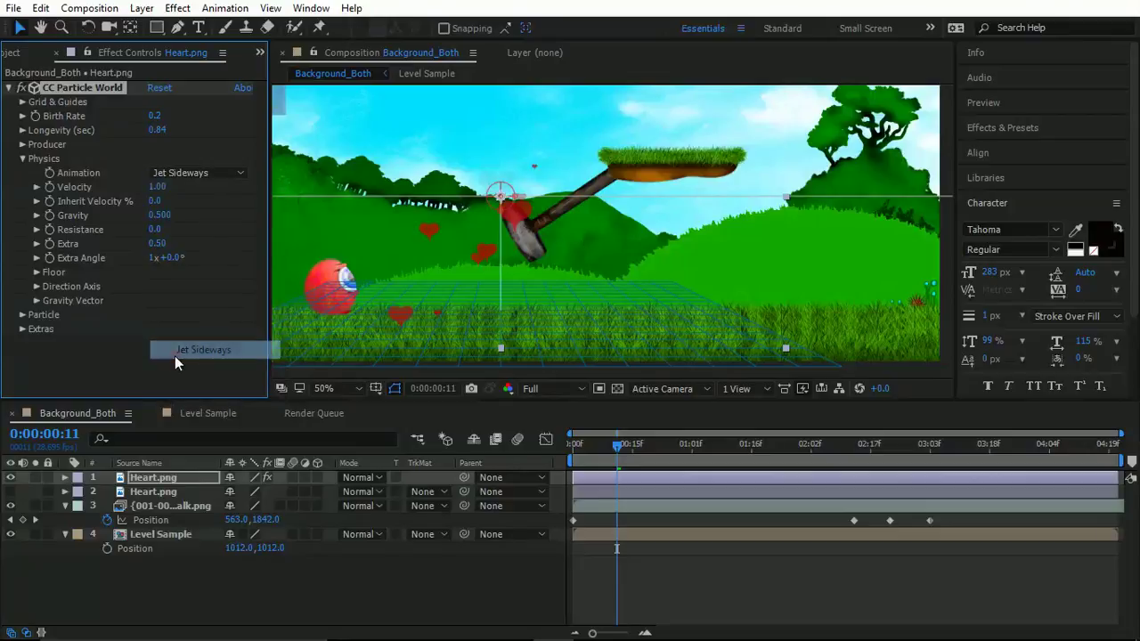
left_click_drag(157, 189, 86, 201)
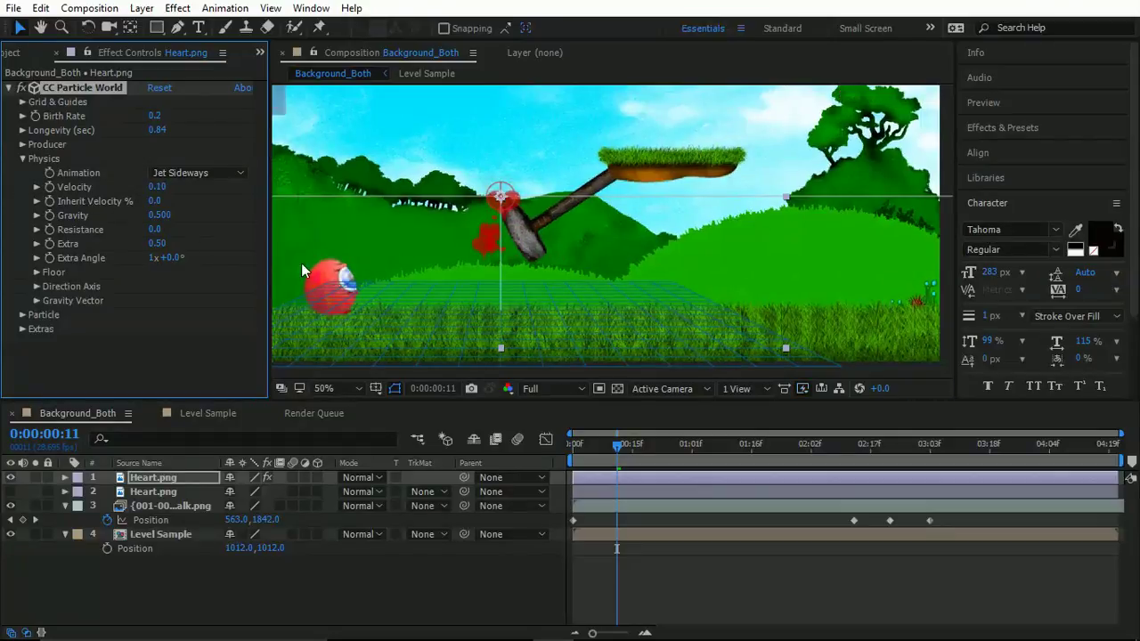
Step: At the hammer strike, move the heart emitter's producer point onto the ball
left_click_drag(703, 457, 866, 464)
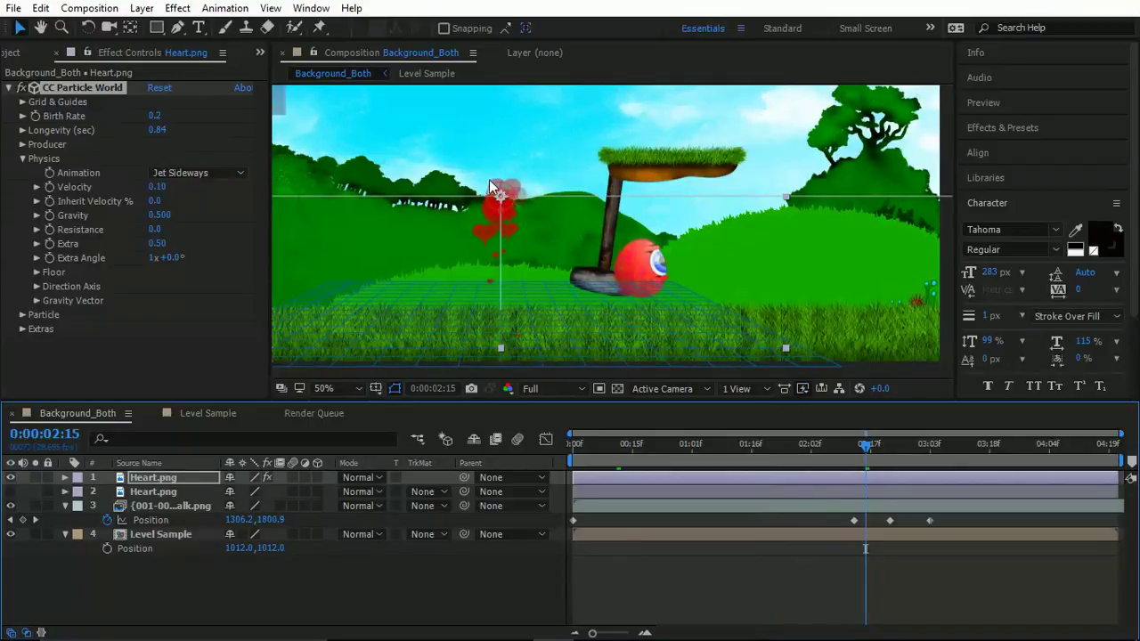
left_click_drag(500, 197, 611, 245)
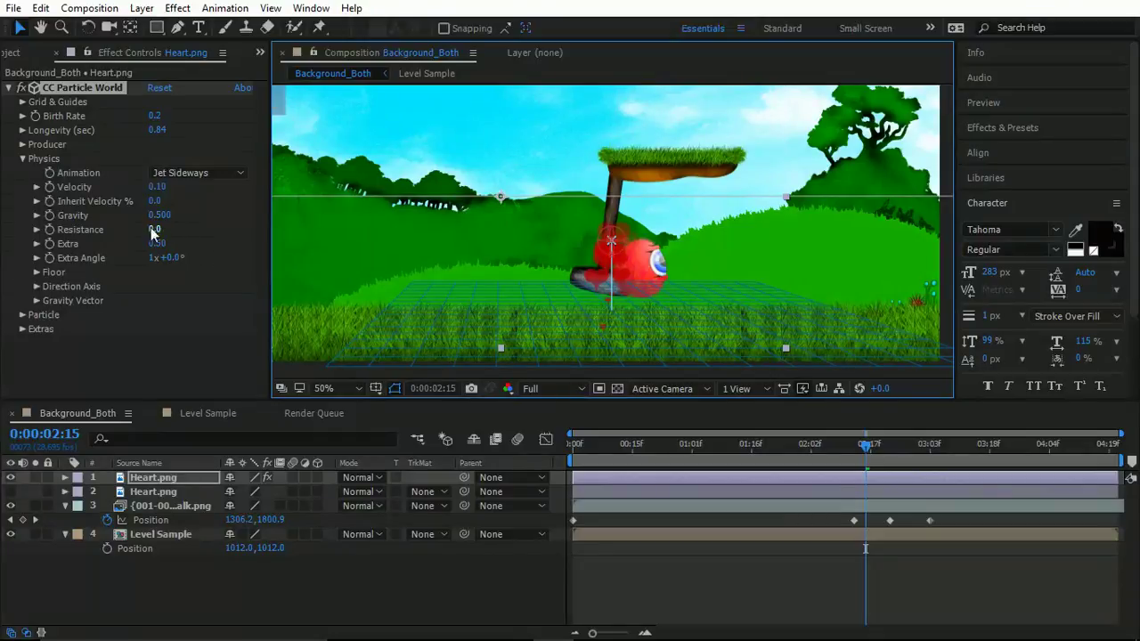
left_click(189, 175)
Step: Switch the particle animation to Explosive and set Gravity to -0.160 so hearts float upward
left_click(202, 191)
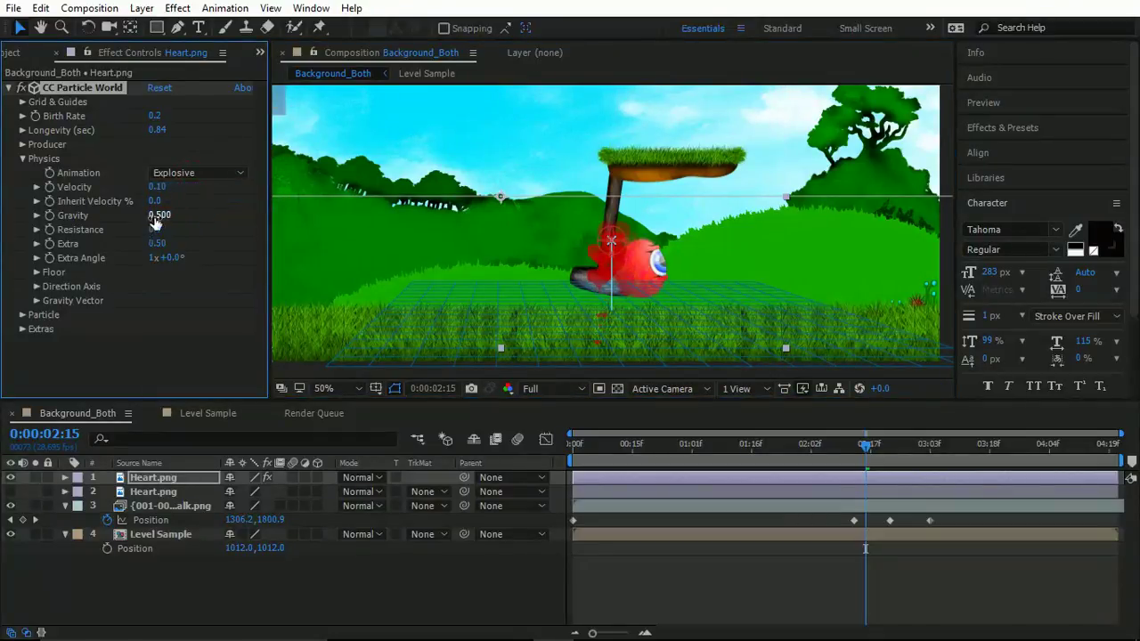
left_click_drag(155, 222, 109, 216)
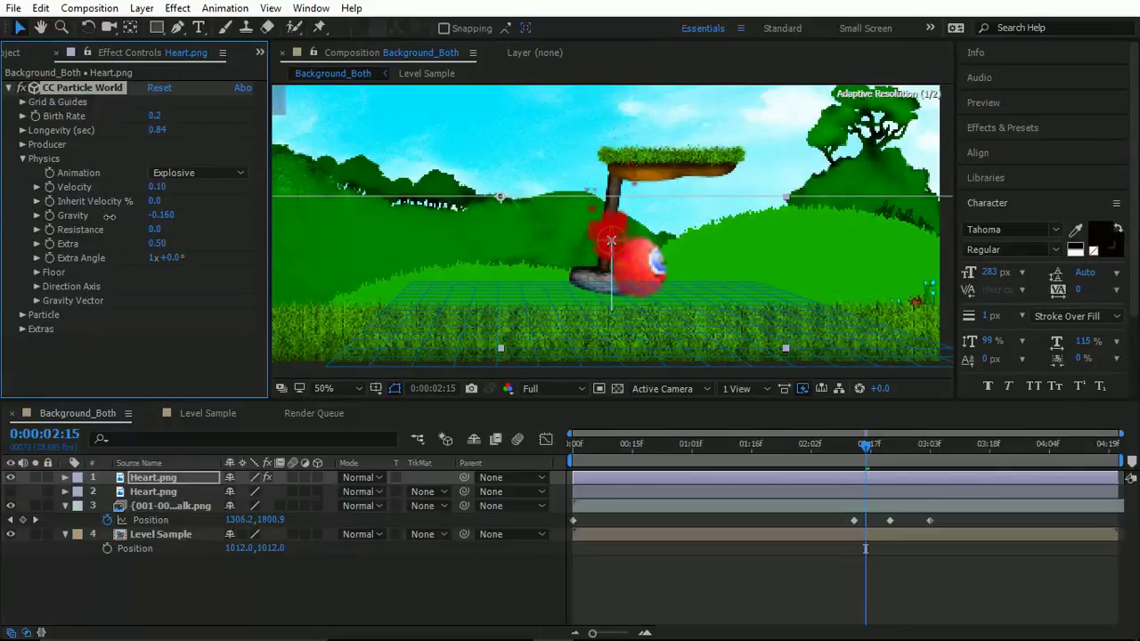
key("space")
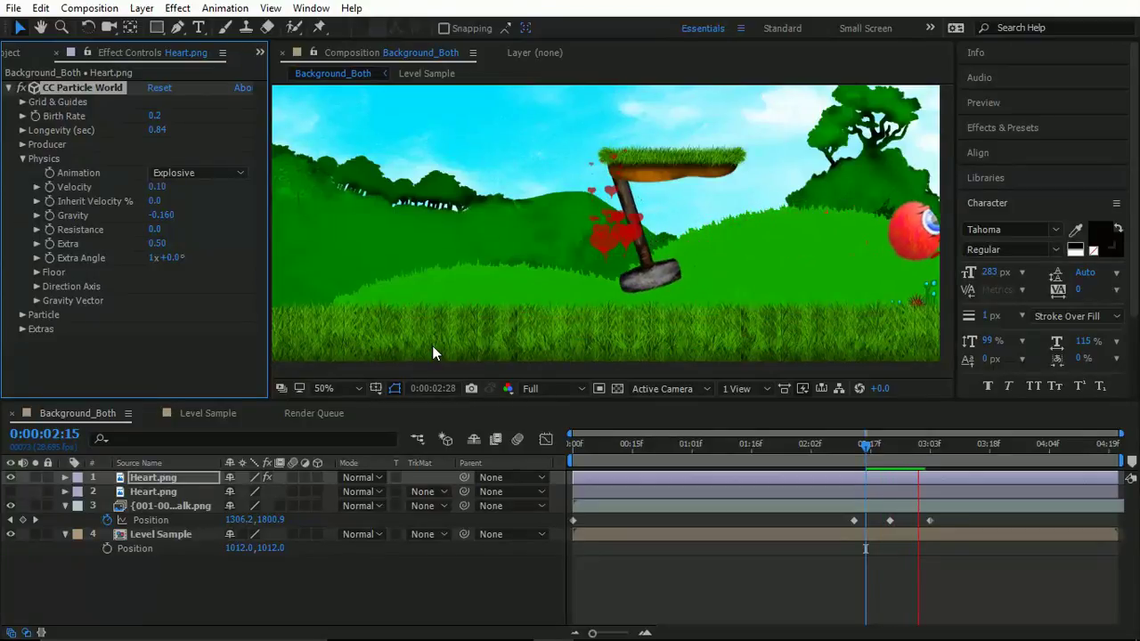
Step: Set the preview resolution to Half and preview the burst around 0:00:02:14
left_click(553, 387)
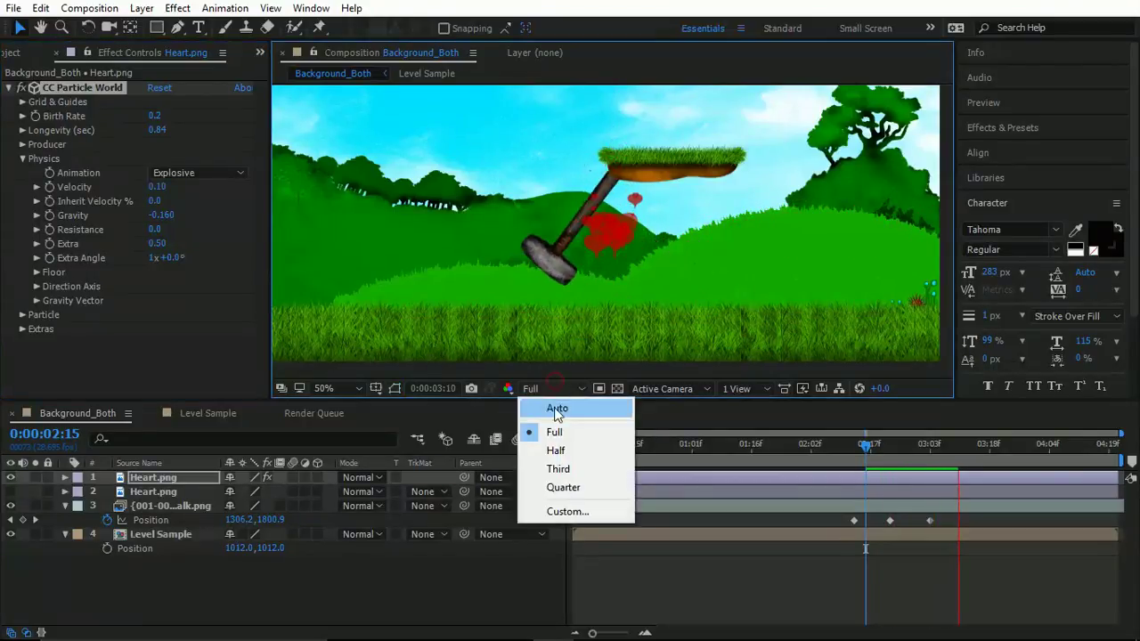
left_click(560, 451)
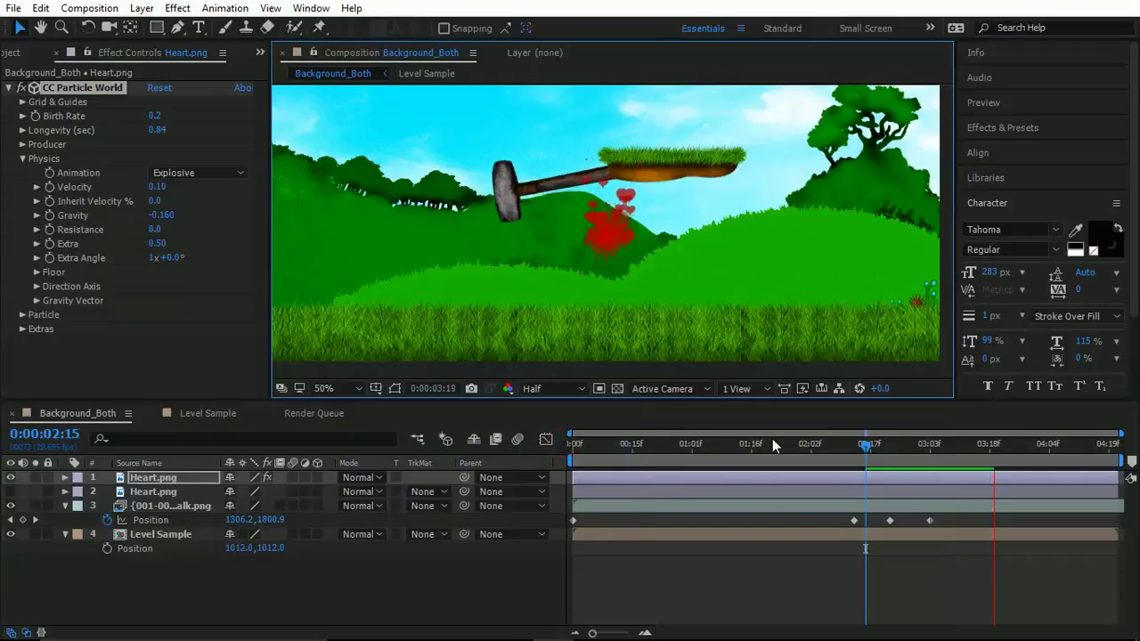
left_click(864, 448)
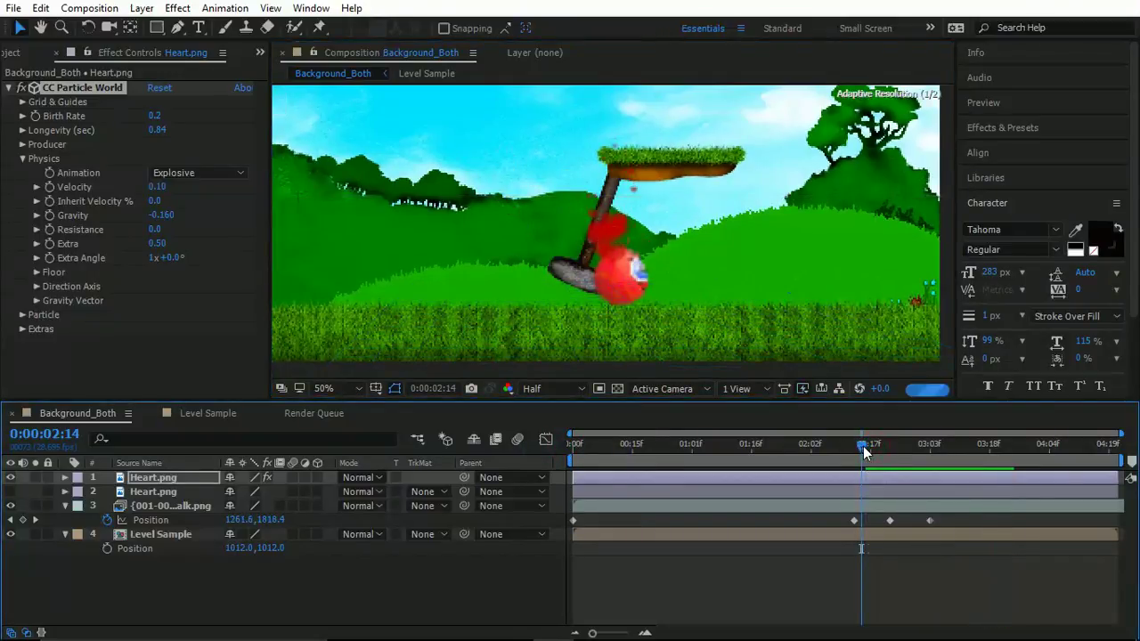
key("space")
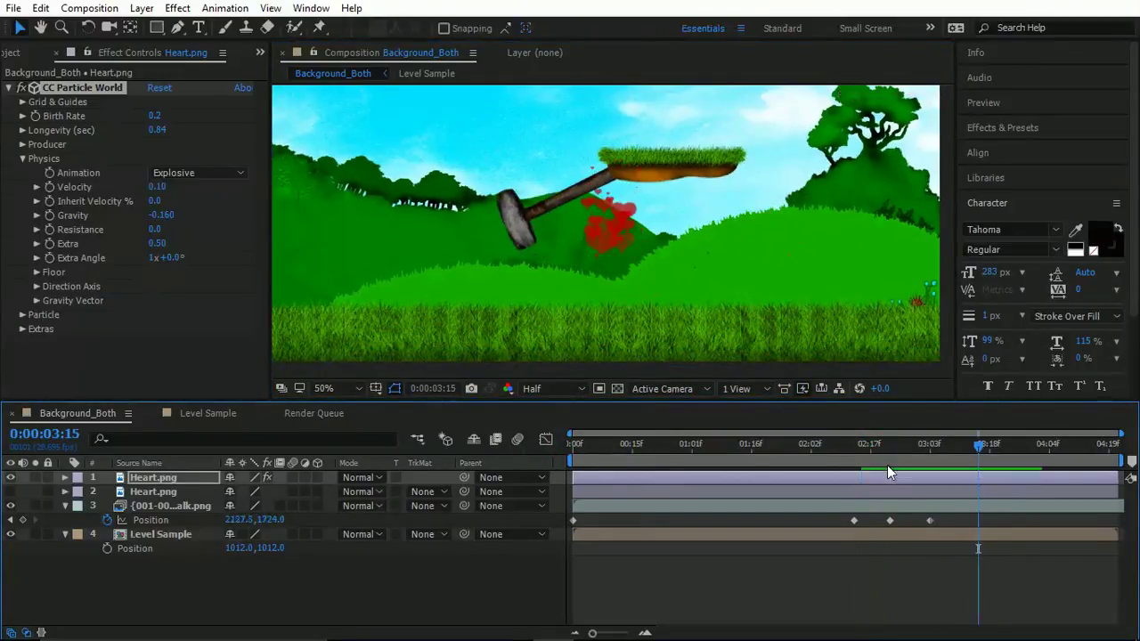
left_click(863, 448)
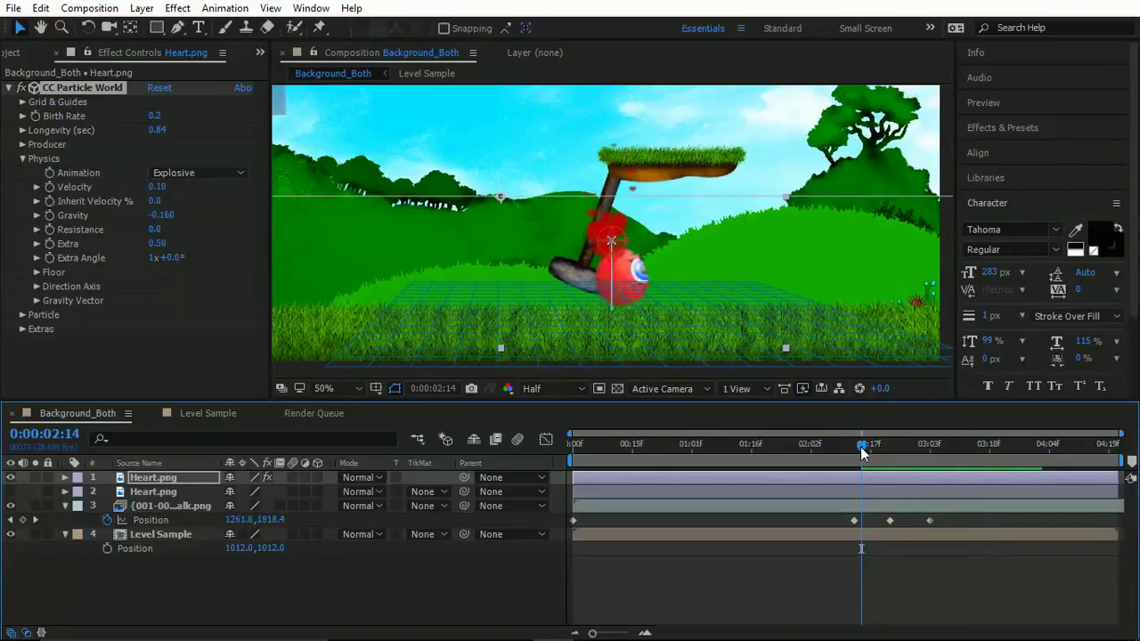
Step: Set Birth Rate 0.1, raise Velocity and Extra, then keyframe Birth Rate at 0:00:02:12
left_click(158, 116)
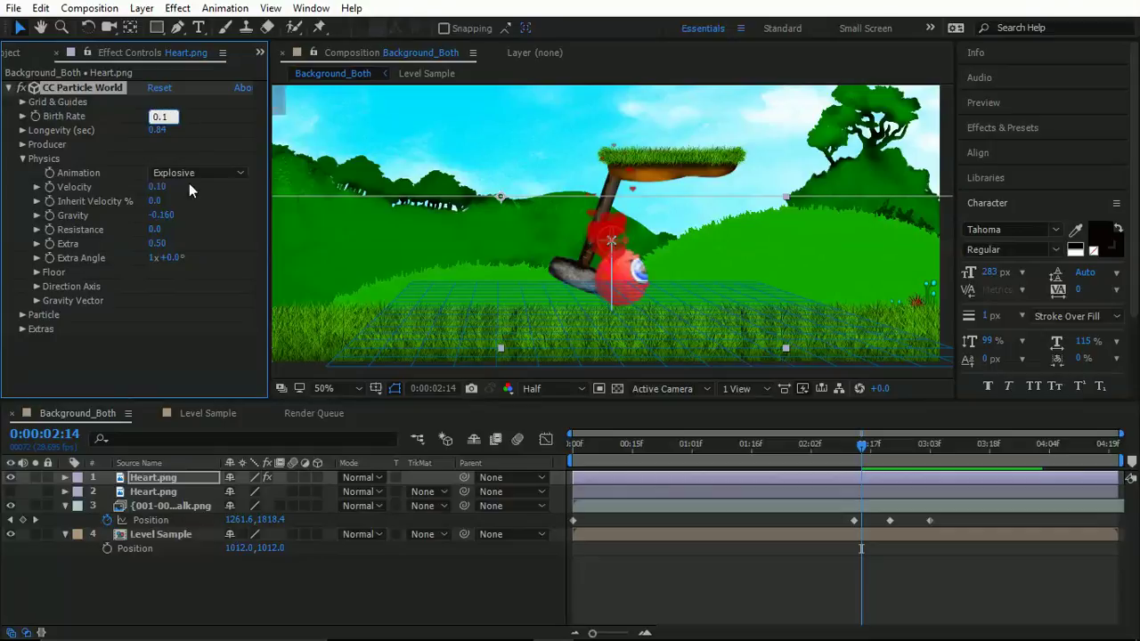
left_click(142, 356)
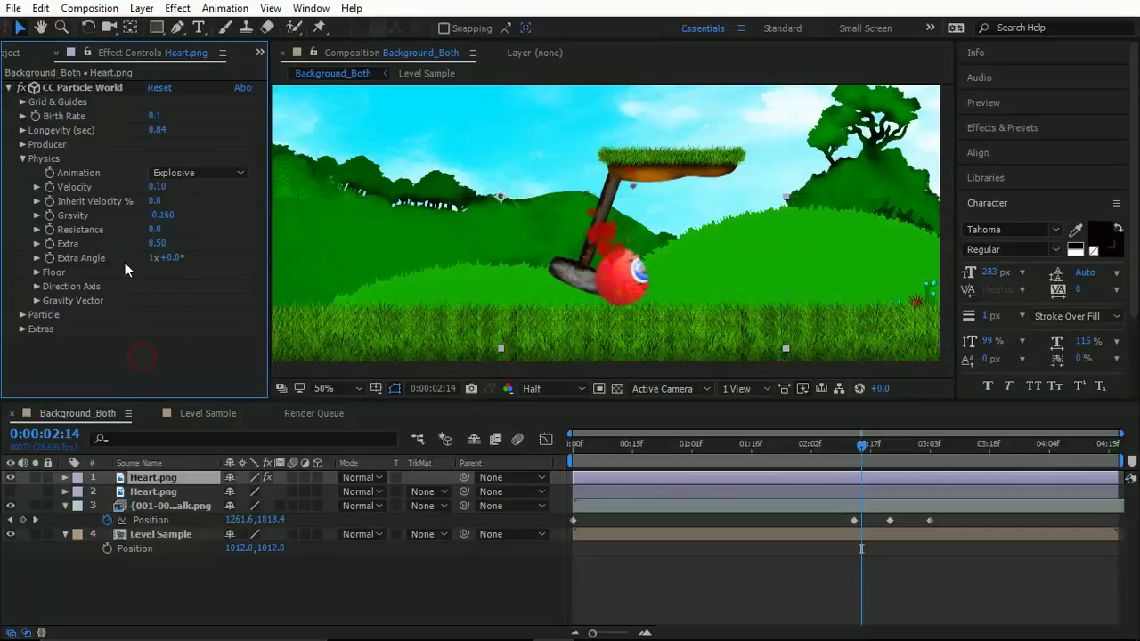
left_click_drag(158, 189, 193, 232)
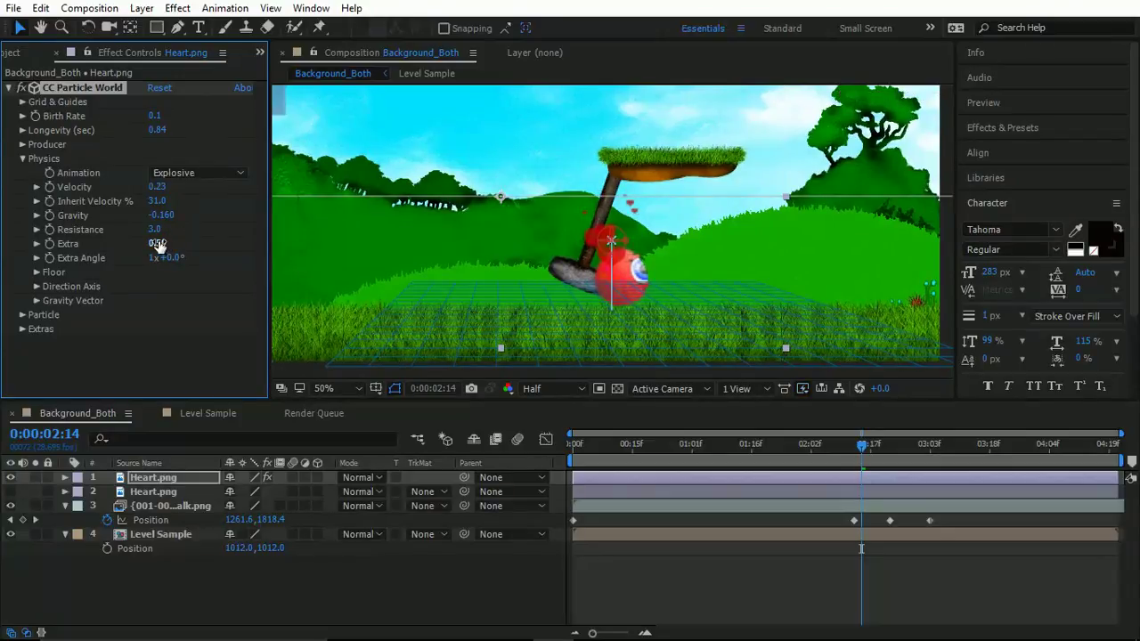
left_click_drag(178, 241, 192, 238)
left_click_drag(860, 447, 847, 451)
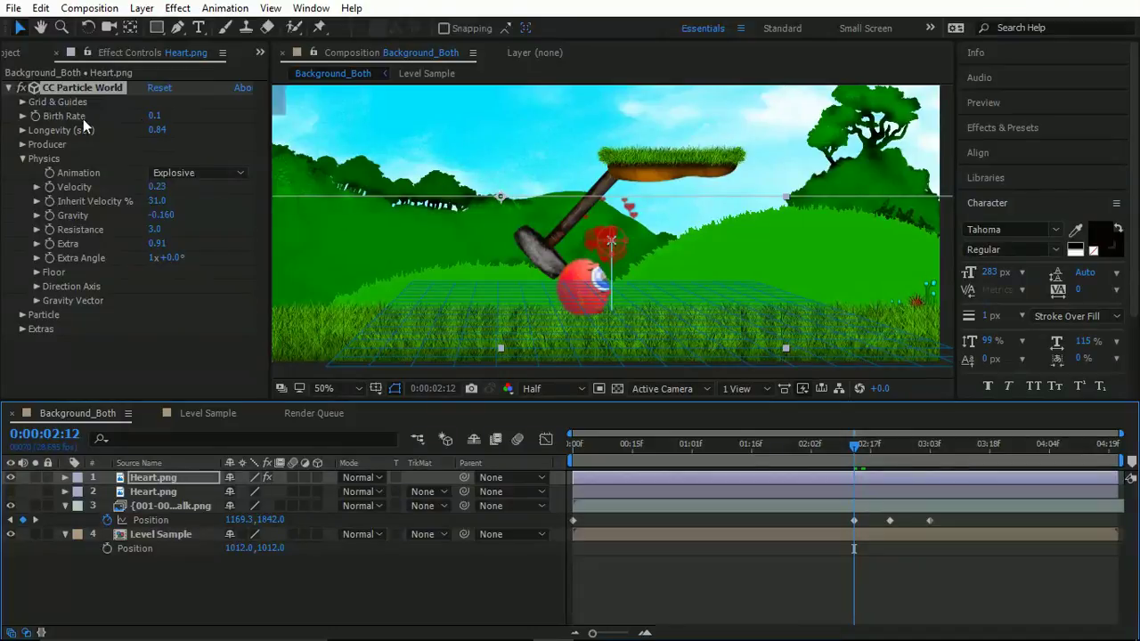
left_click(34, 121)
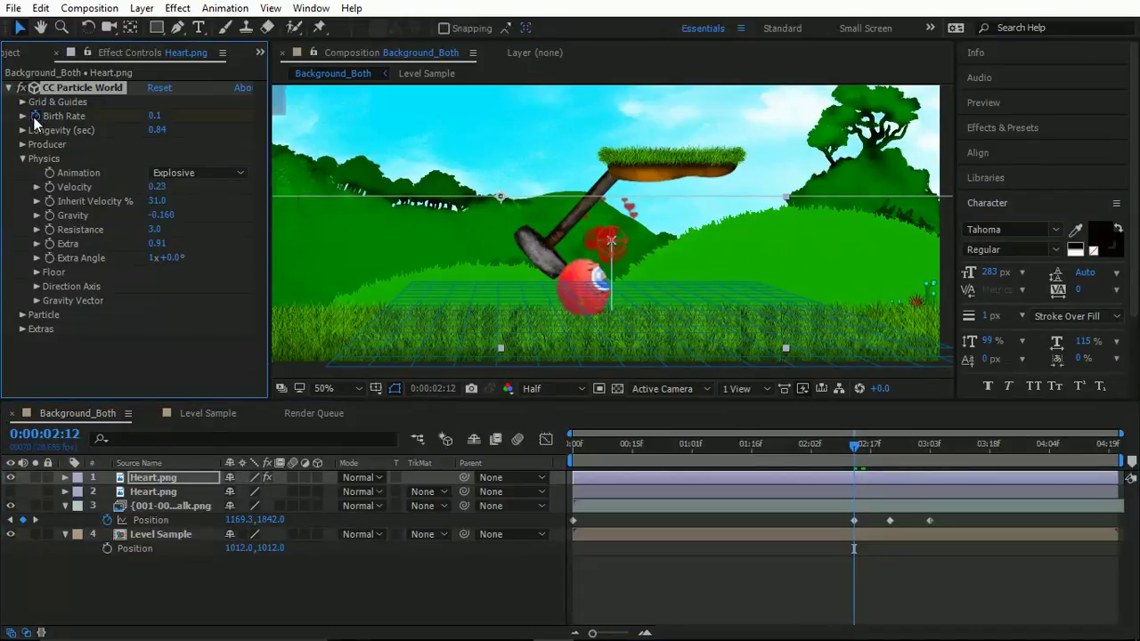
Step: Reveal the Heart.png layer's Birth Rate keyframes and shift them slightly later around the hammer strike
left_click(187, 481)
key("u")
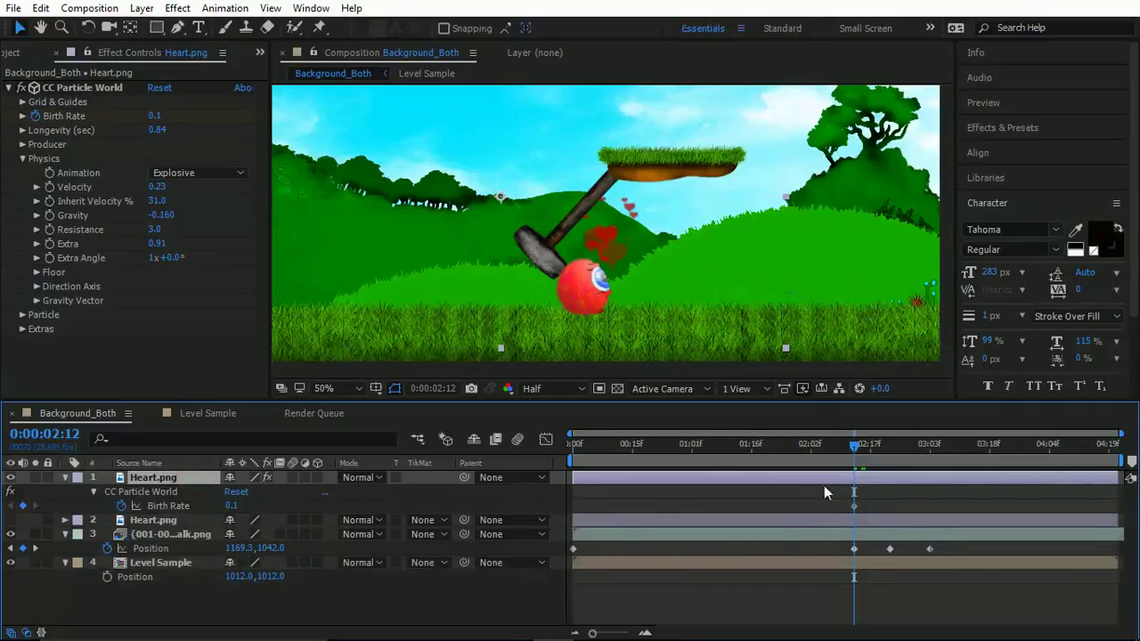
left_click(854, 506)
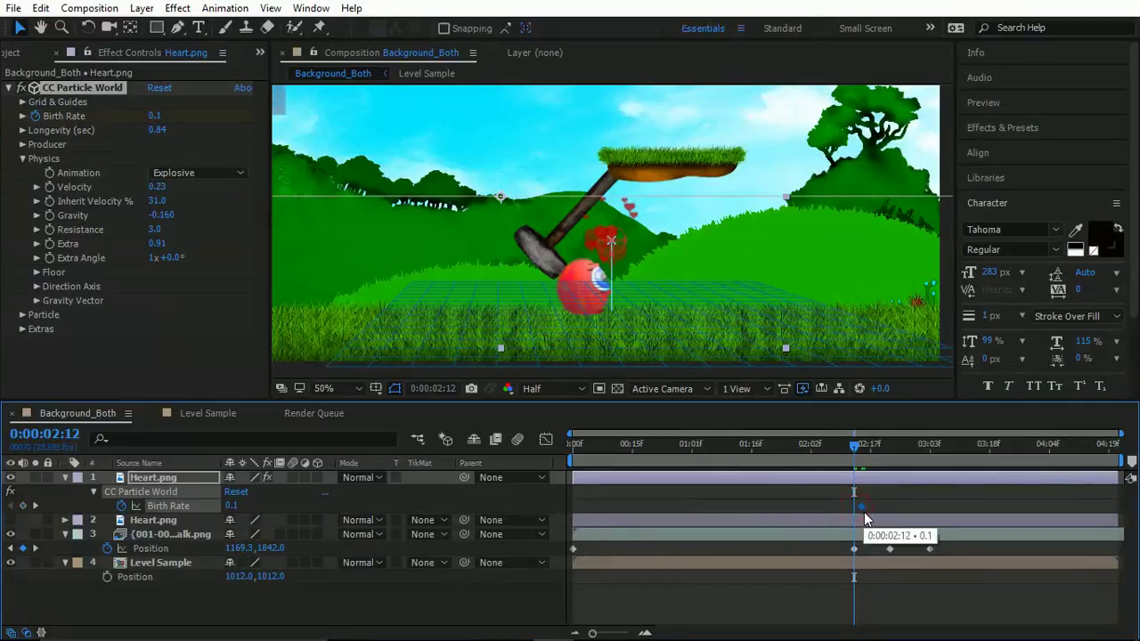
left_click(157, 130)
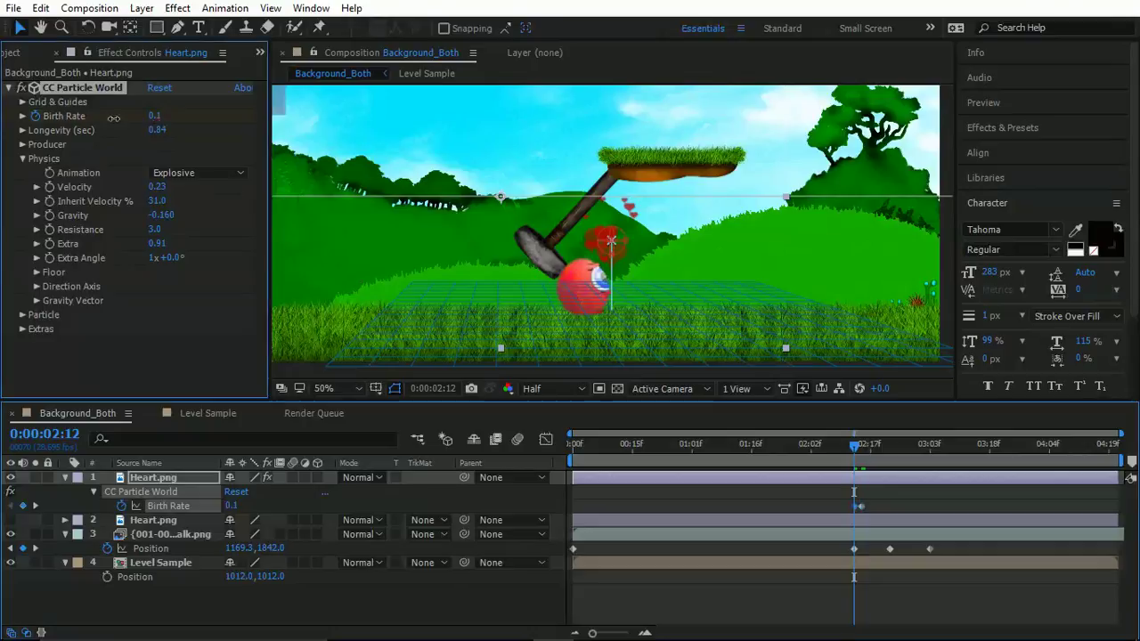
left_click(841, 447)
left_click_drag(841, 447, 879, 454)
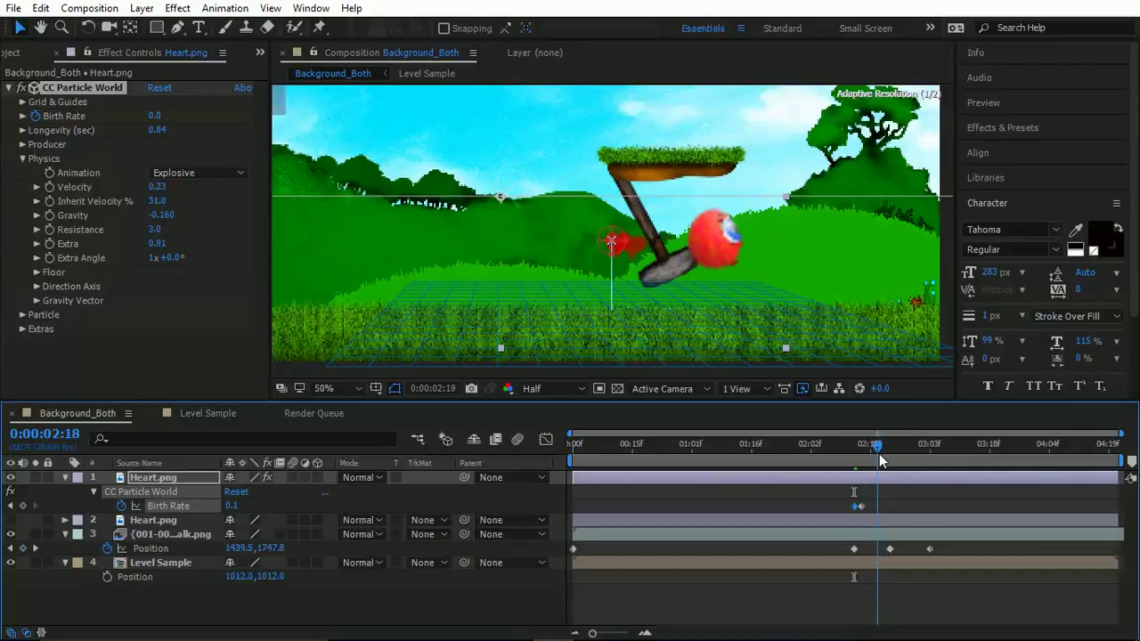
mouse_move(843, 493)
left_mouse_down()
mouse_move(871, 512)
mouse_move(846, 504)
left_mouse_up()
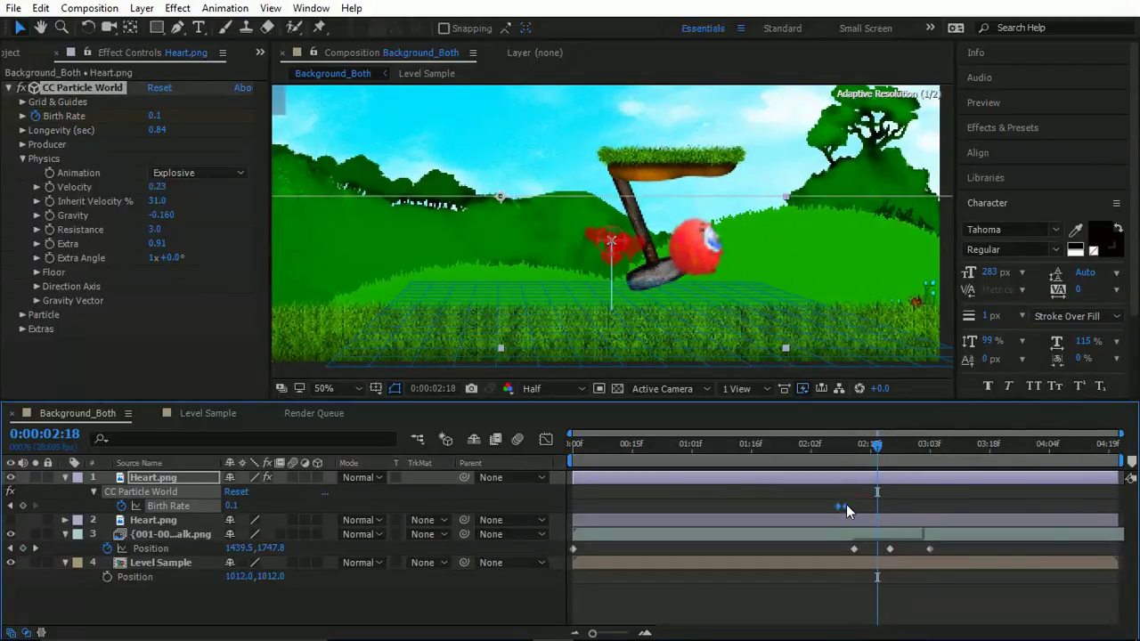
left_click_drag(852, 449, 862, 456)
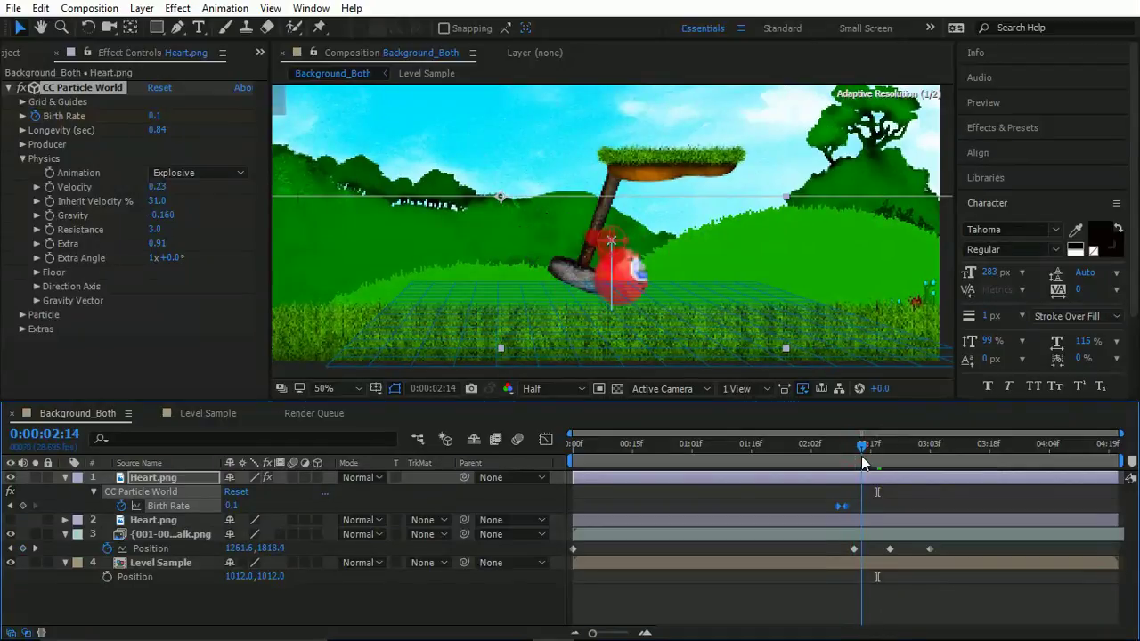
left_click_drag(848, 506, 846, 506)
left_click_drag(861, 452, 921, 469)
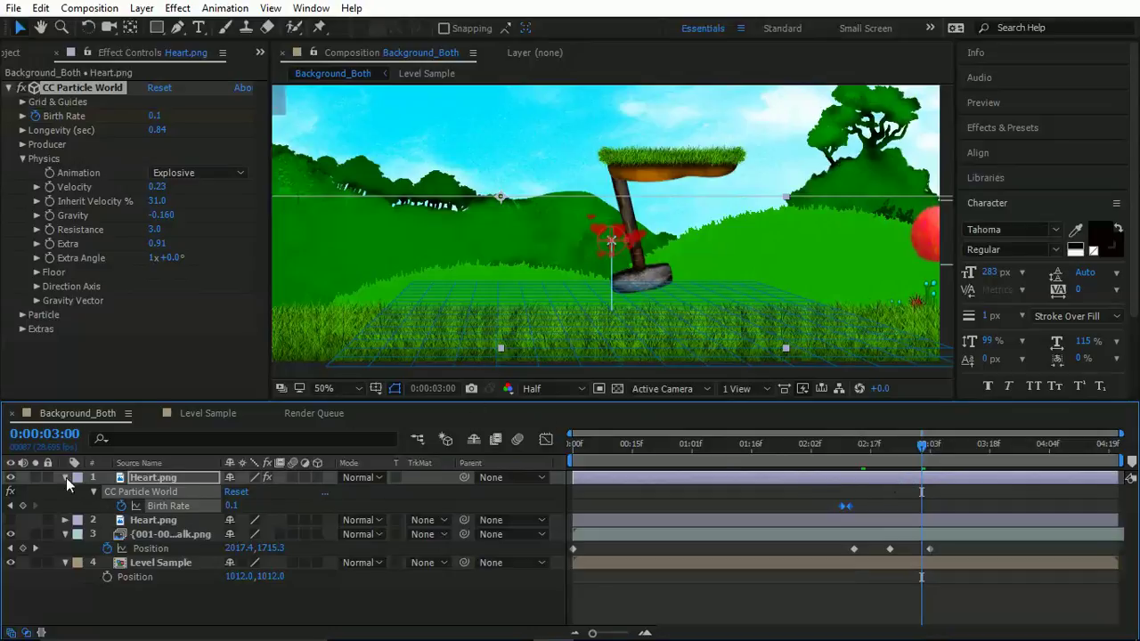
Step: Enter a Birth Rate of 0.2 at 2:11 and pull the later keyframe back to about 2:20
left_click(929, 455)
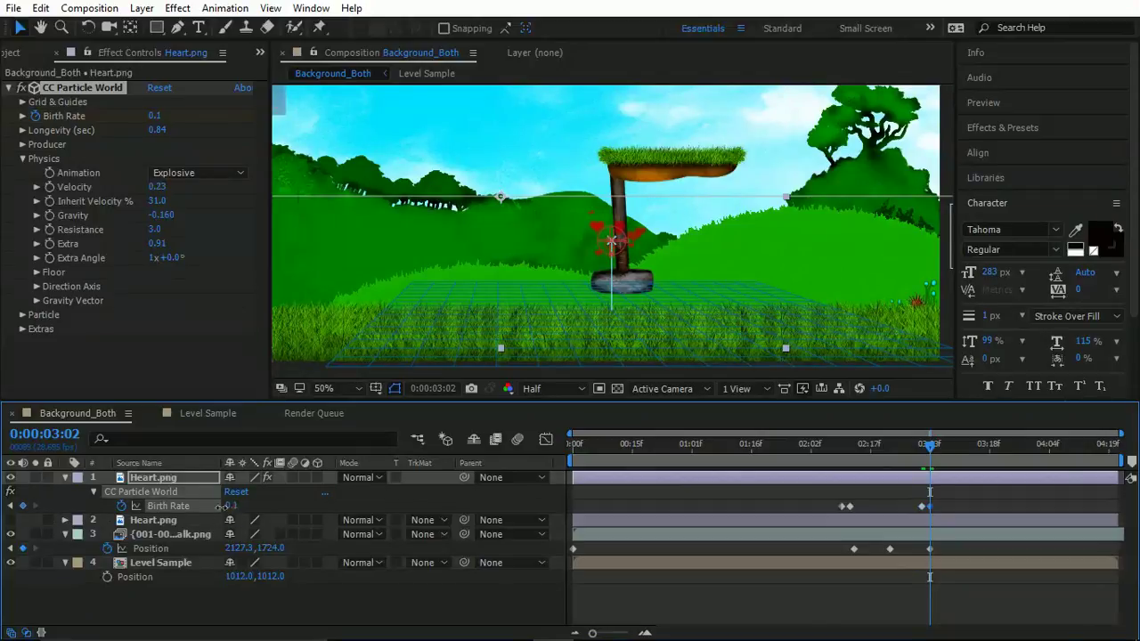
left_click(852, 447)
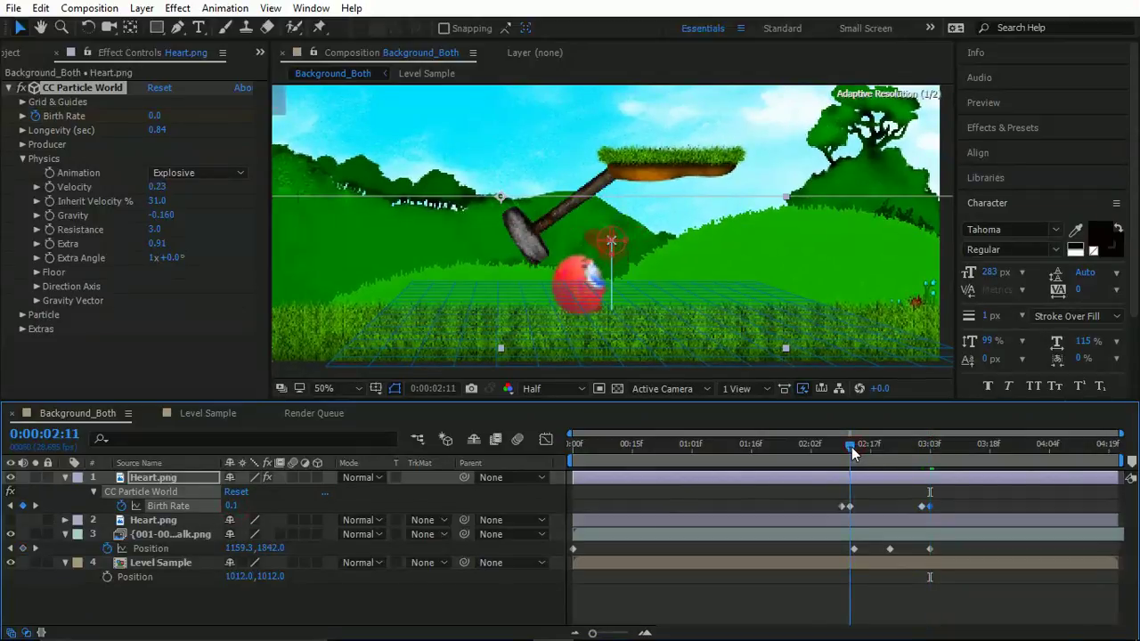
left_click(229, 505)
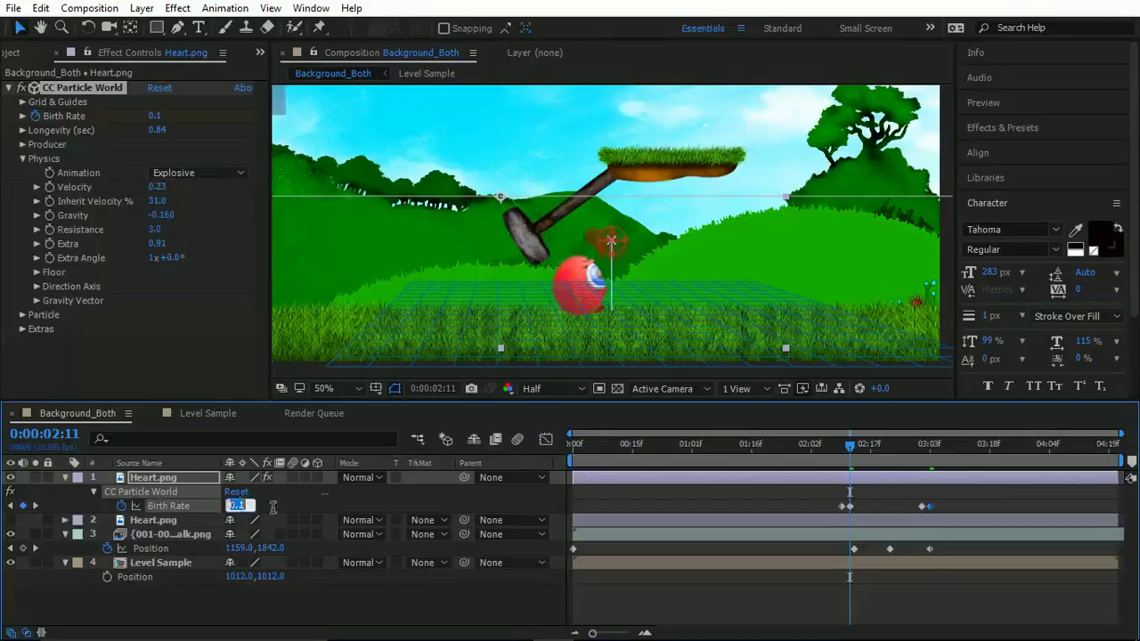
type("0.2")
left_click(877, 450)
left_click_drag(867, 452, 851, 452)
left_click_drag(923, 506, 885, 506)
left_click_drag(821, 453, 572, 445)
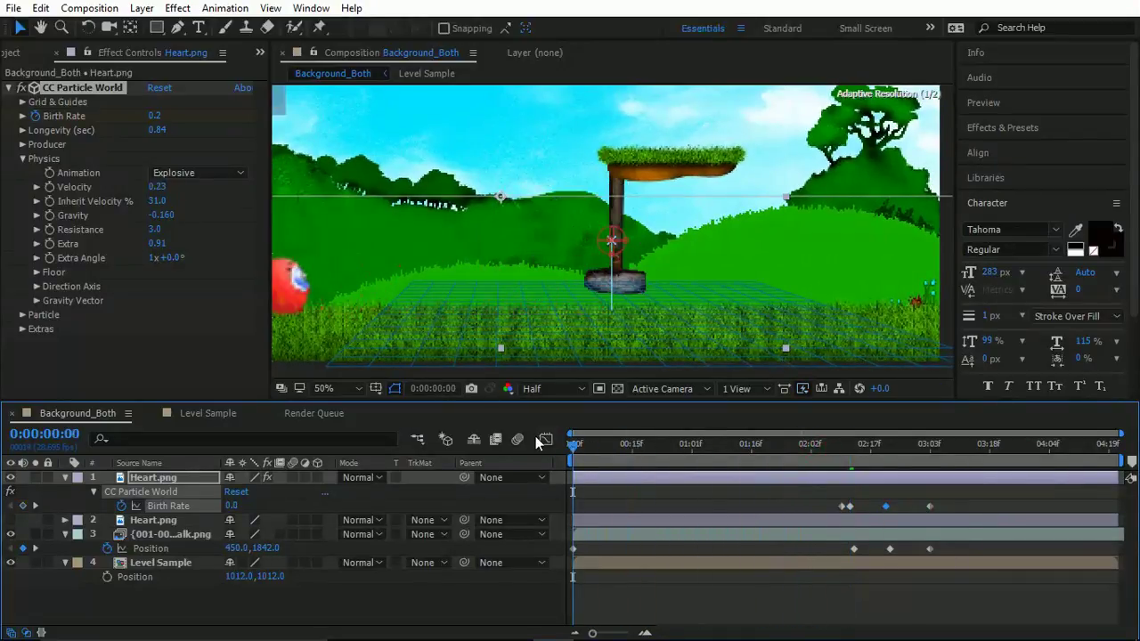
Step: Preview the burst, then scrub CC Particle World Gravity to -0.370 and Velocity to 0.30
key("space")
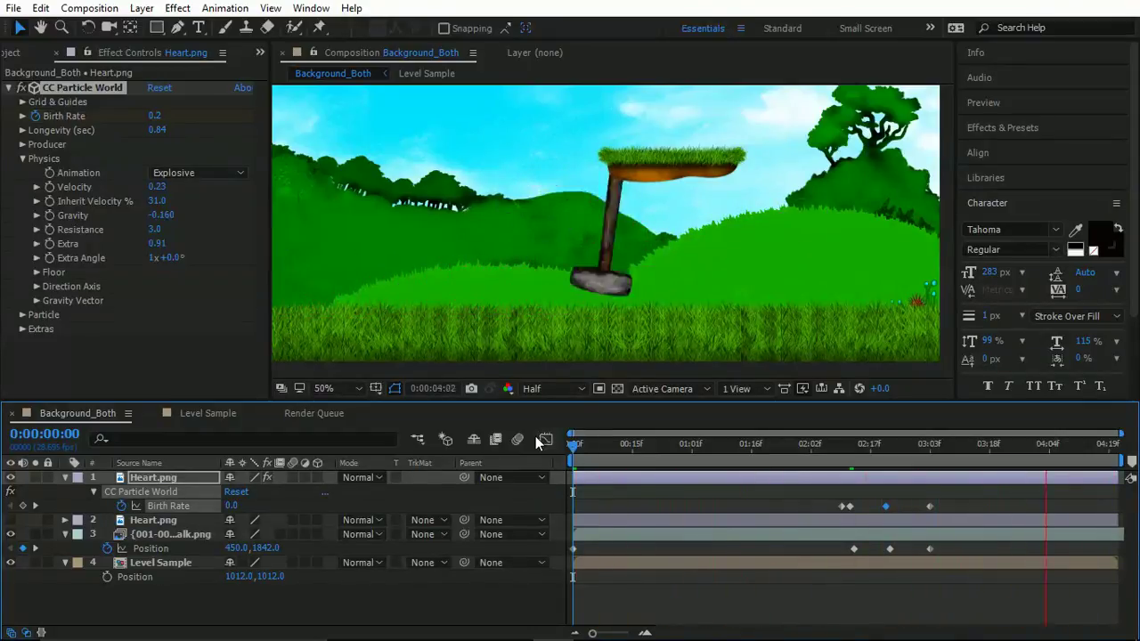
left_click_drag(797, 445, 915, 450)
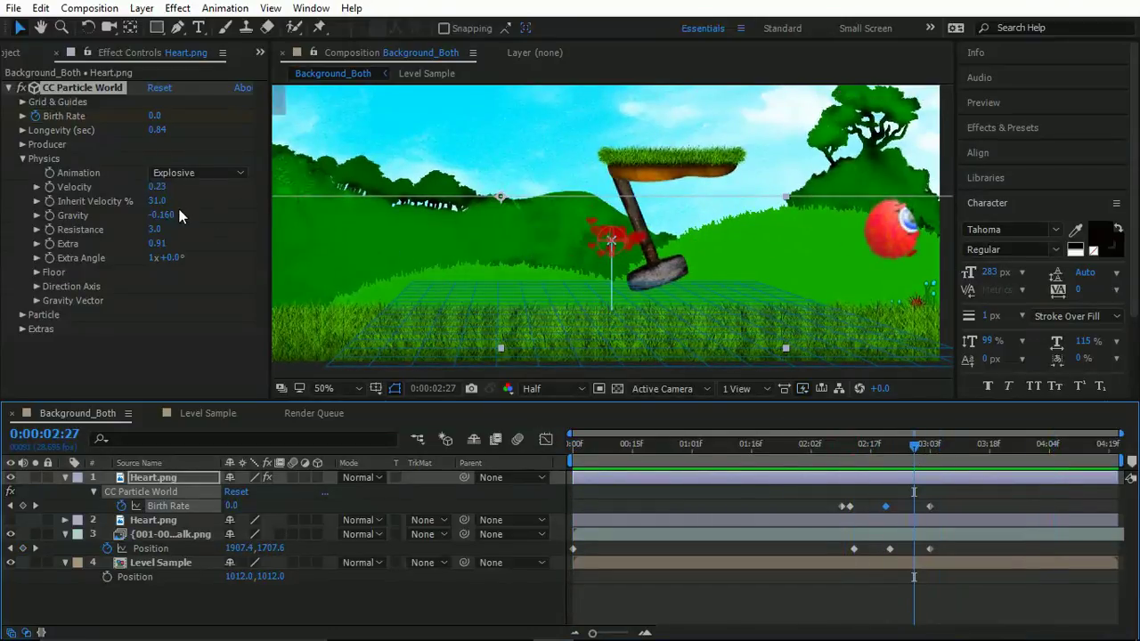
left_click_drag(164, 219, 179, 217)
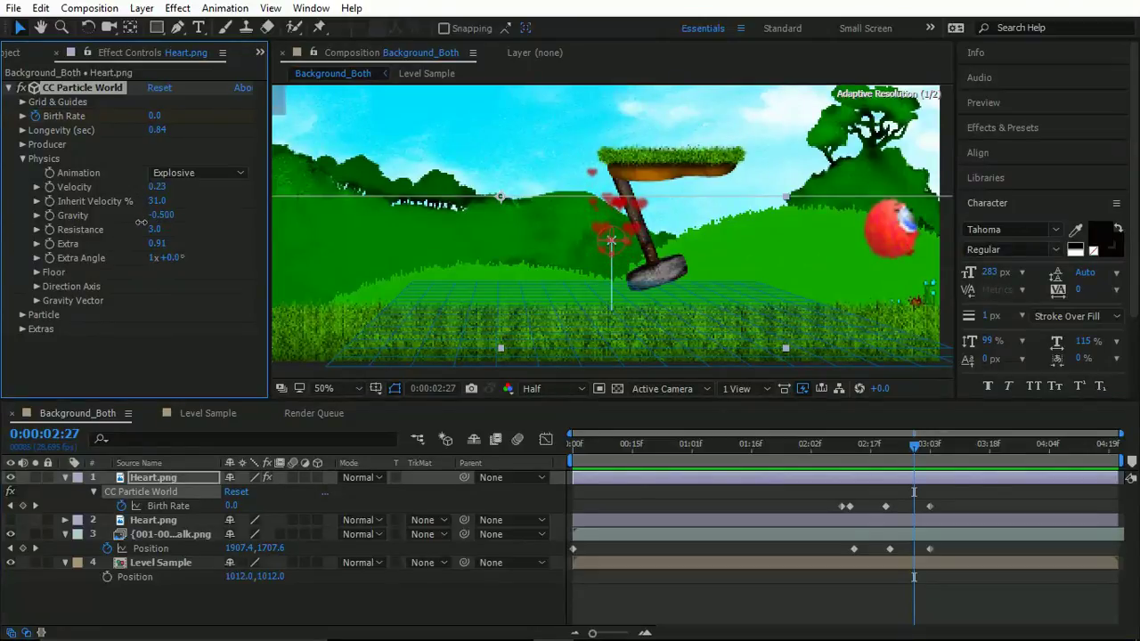
left_click_drag(153, 227, 179, 188)
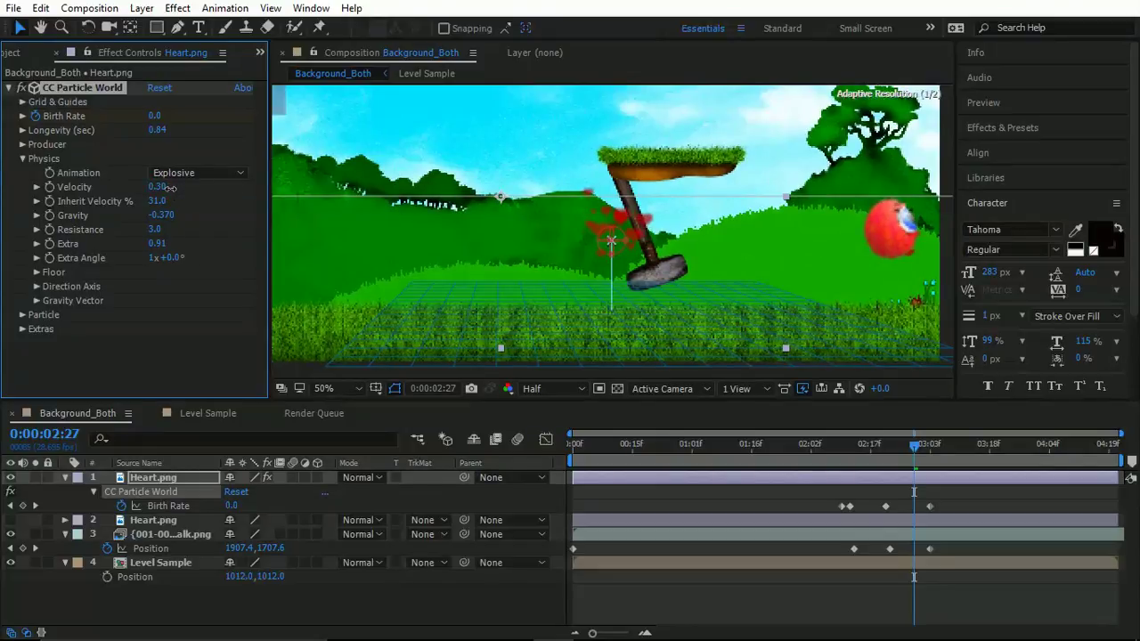
left_click(774, 446)
Step: Preview from 1:21, then expand the Particle group showing Textured Square hearts from Heart.png, Birth Size 1.100
key("space")
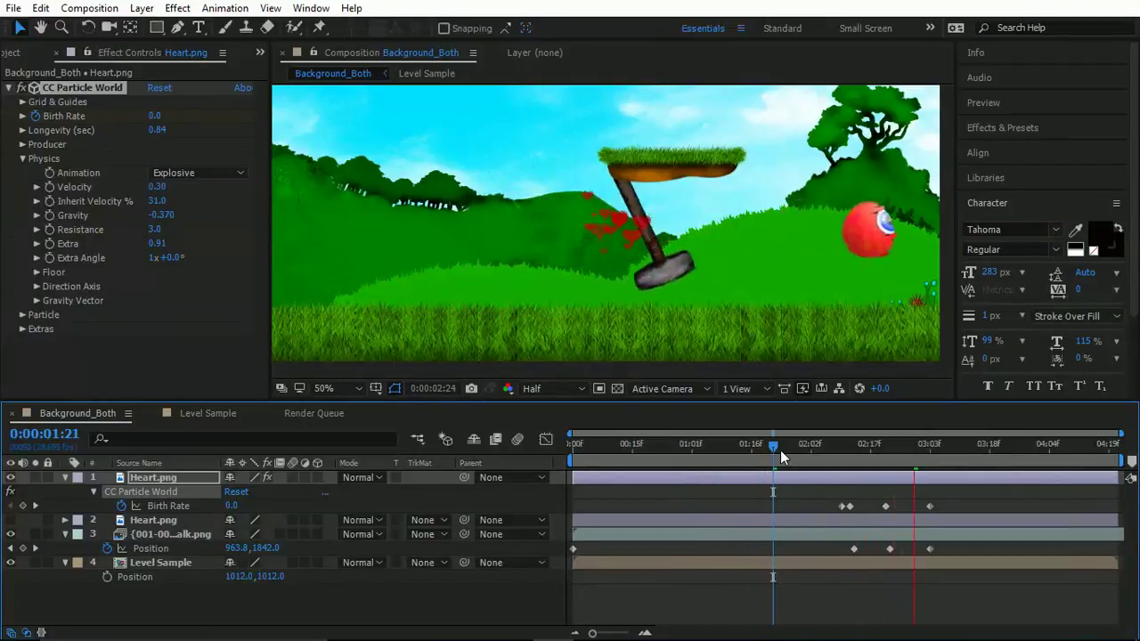
left_click(841, 448)
key("alt+Tab")
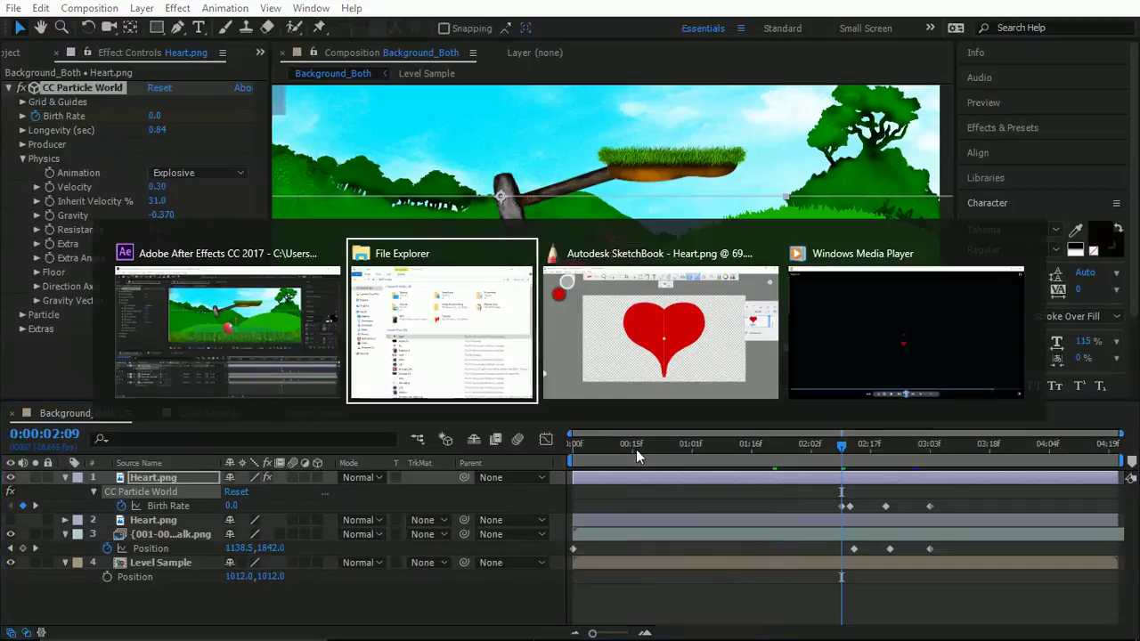
key("alt+Tab")
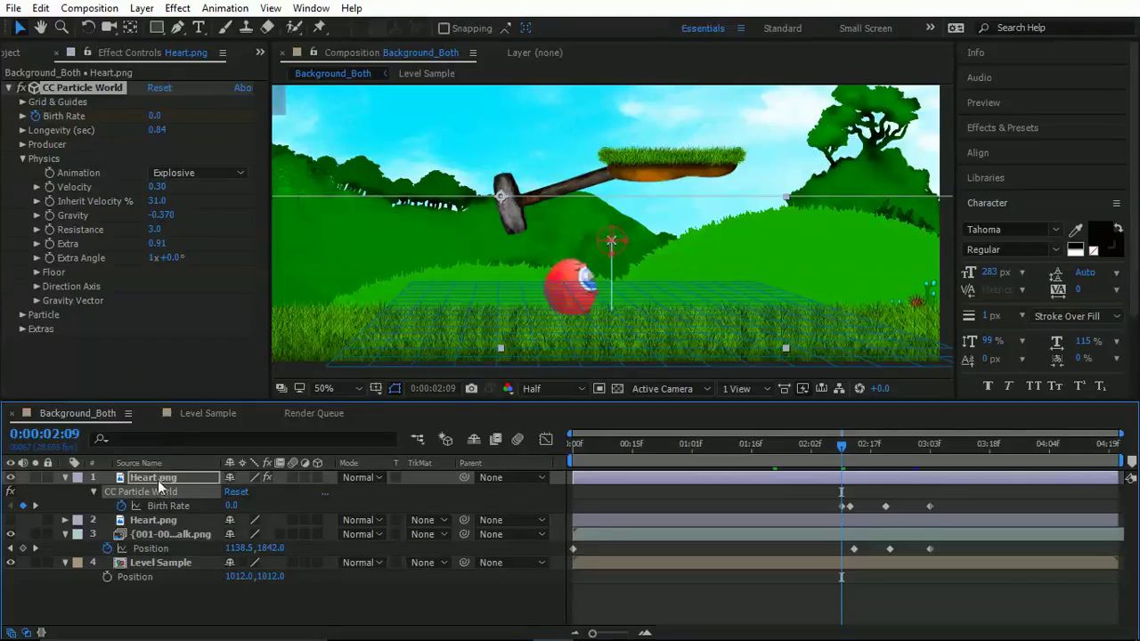
left_click(159, 481)
left_click(23, 314)
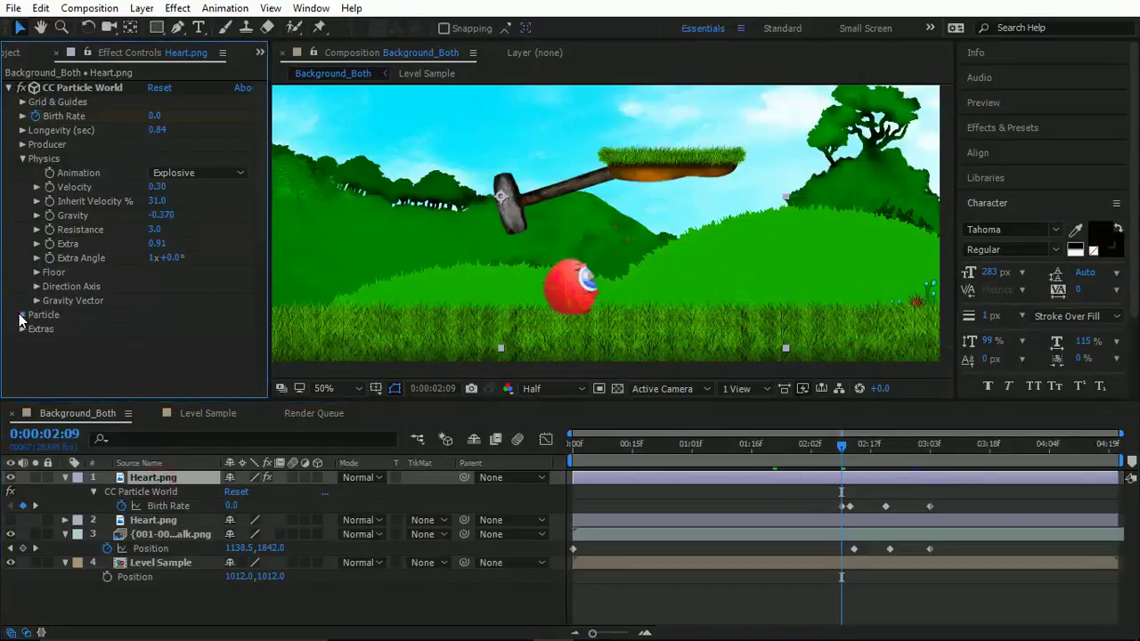
scroll(176, 311, "down", 5)
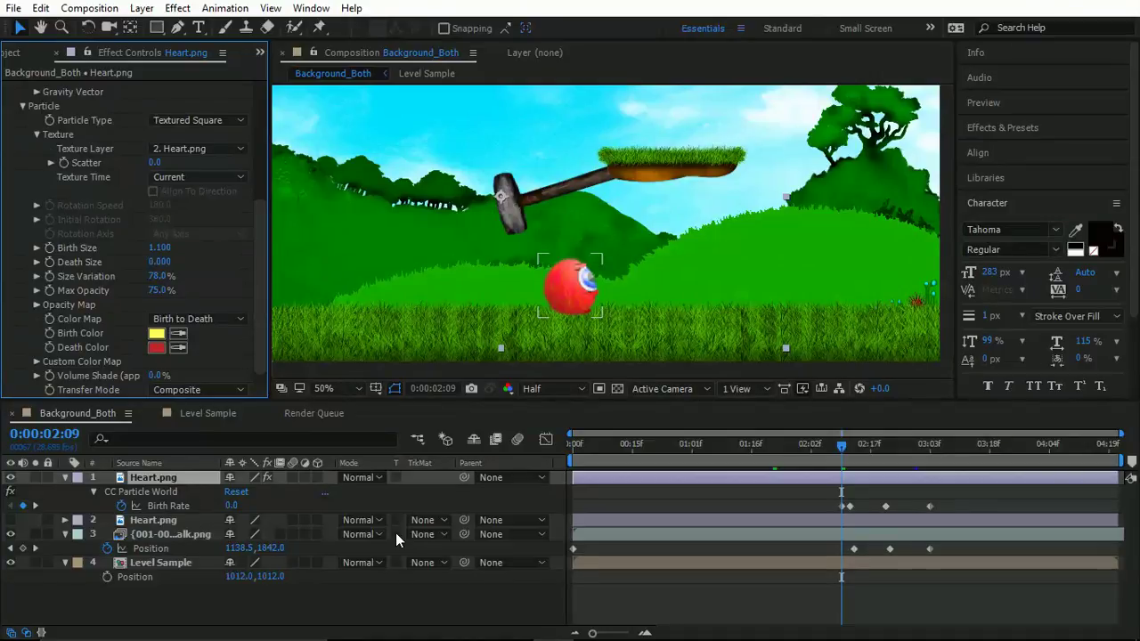
Step: Save the project after checking the impact frames near 2:10
left_click(9, 53)
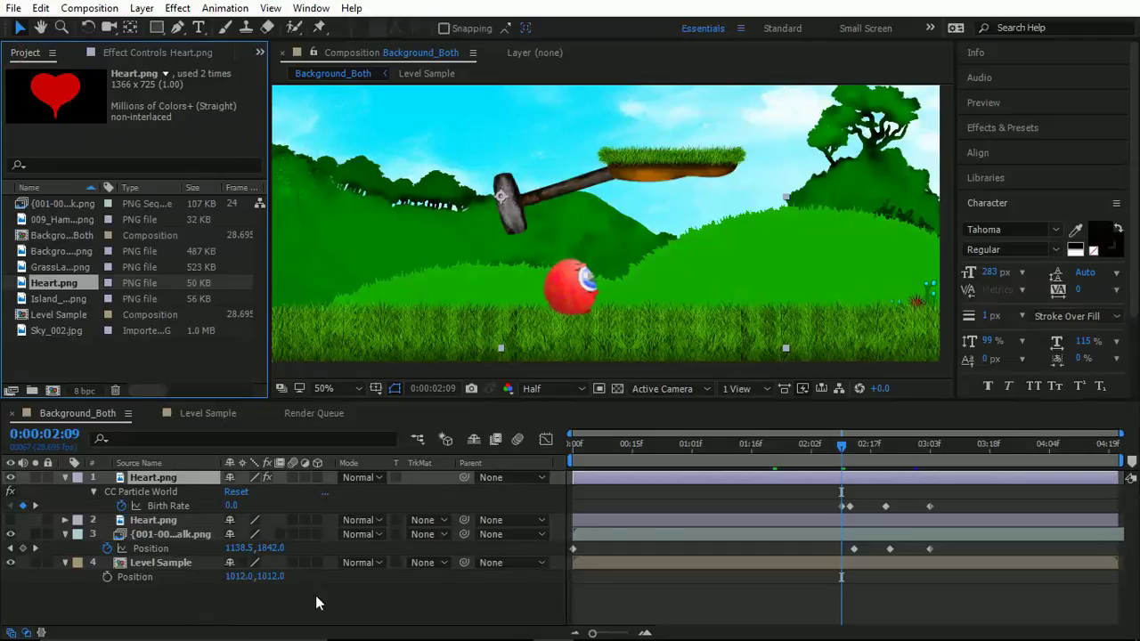
mouse_move(841, 450)
left_mouse_down()
mouse_move(808, 447)
mouse_move(861, 454)
mouse_move(837, 454)
left_mouse_up()
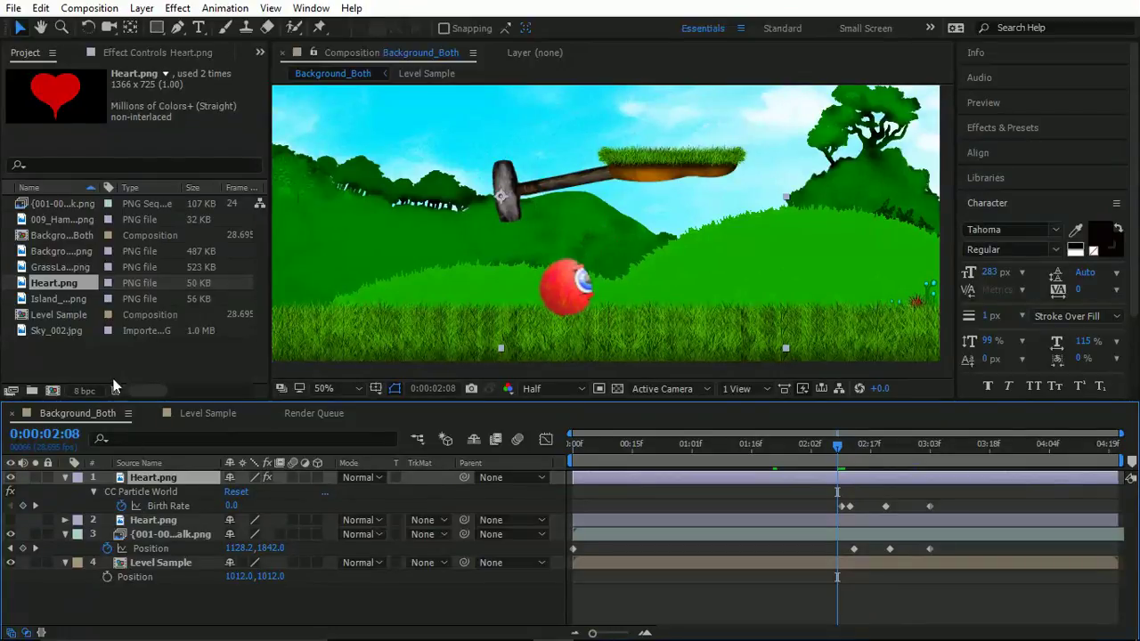
key("ctrl+s")
Step: Delete the walking ball and Level Sample layers and turn on the transparency grid
left_click_drag(179, 594, 142, 533)
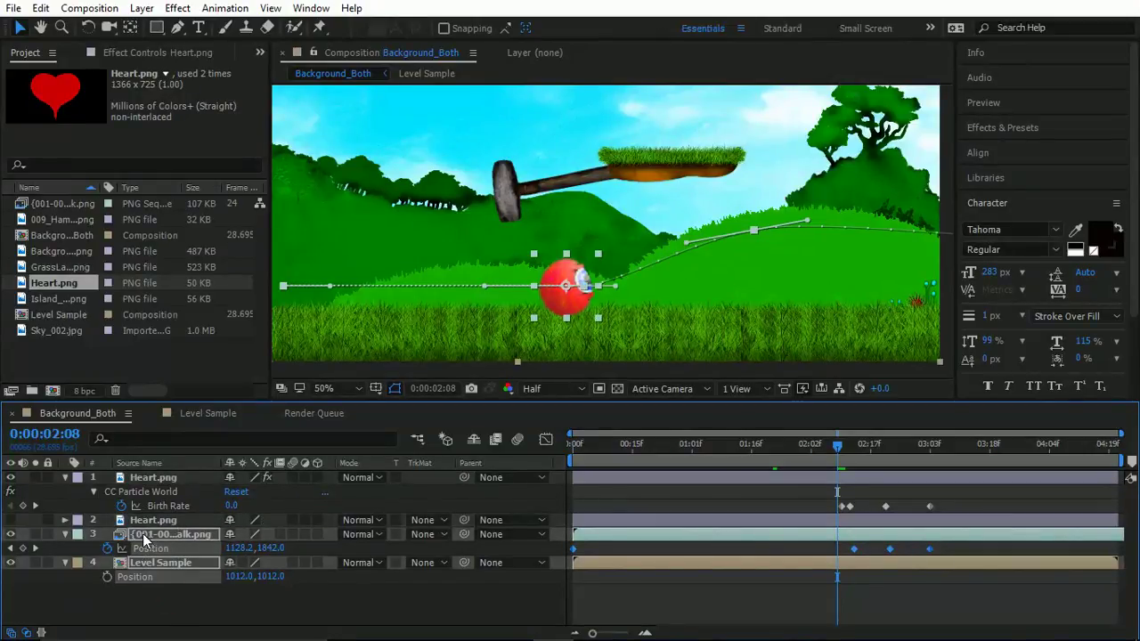
key("Delete")
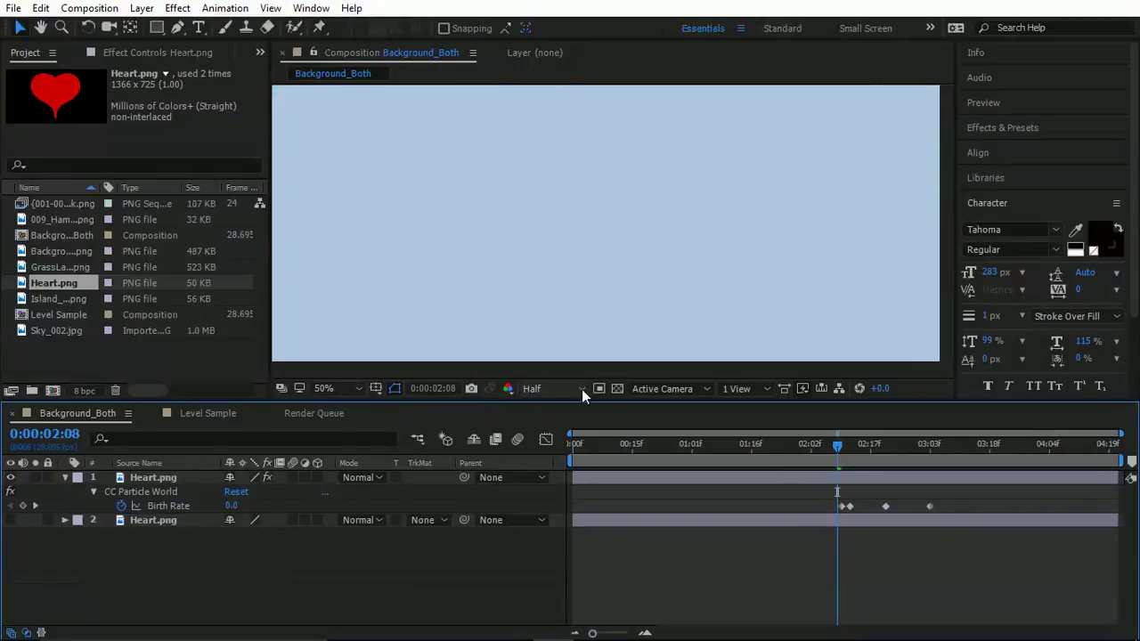
left_click(617, 389)
scroll(614, 280, "down", 2)
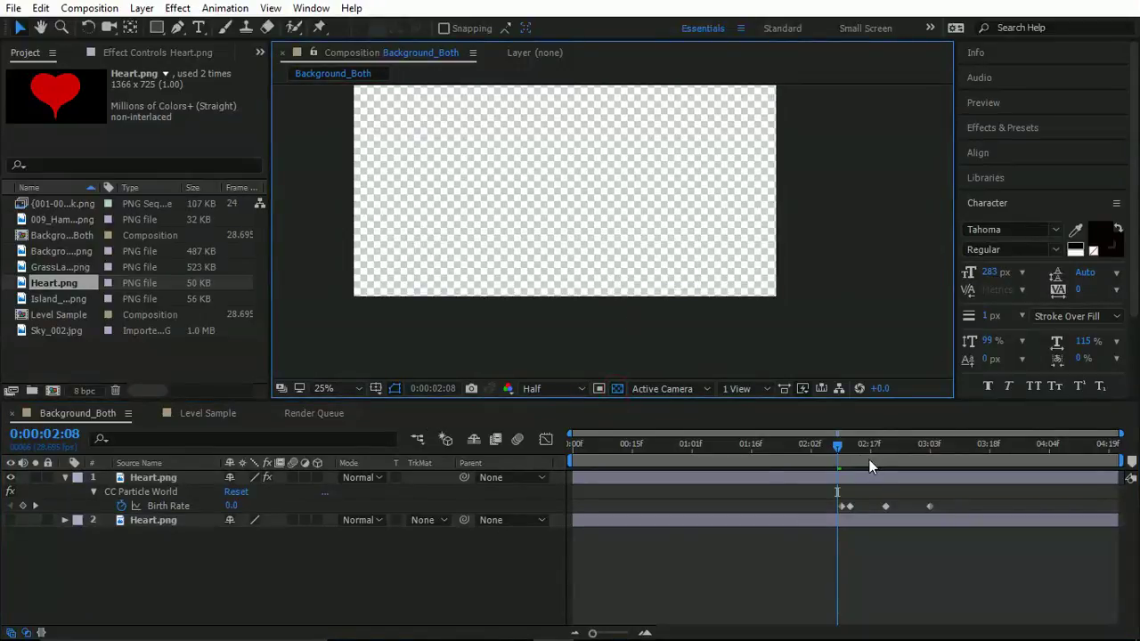
mouse_move(869, 460)
left_mouse_down()
mouse_move(855, 449)
mouse_move(869, 445)
left_mouse_up()
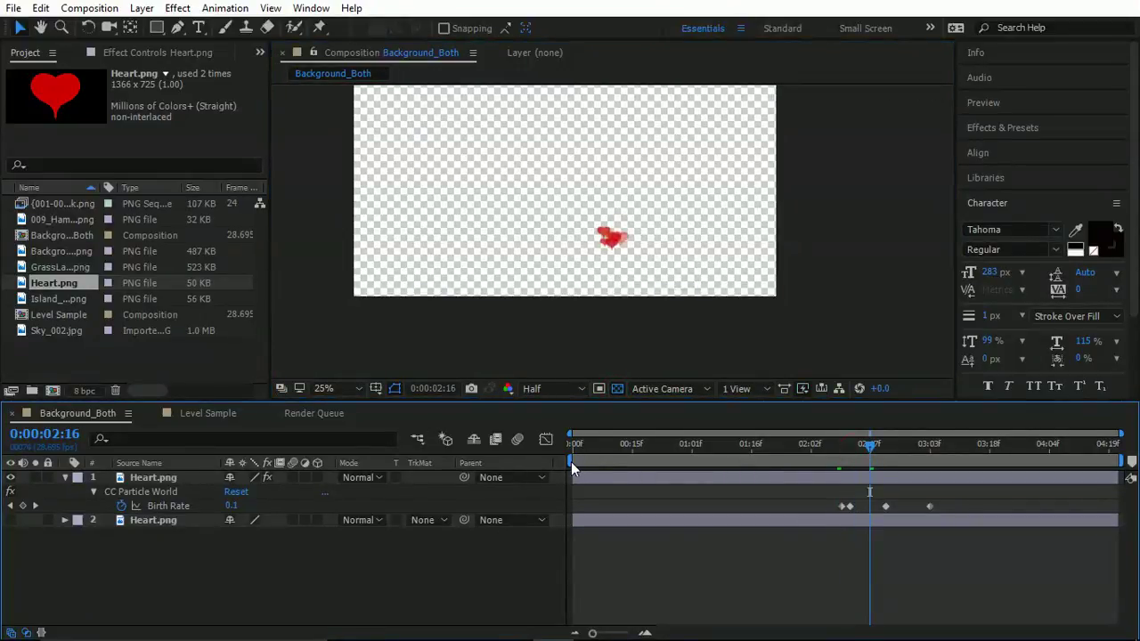
Step: Set the work area to run from about 2:08 to 3:18 and review the burst
mouse_move(571, 461)
left_mouse_down()
mouse_move(855, 465)
mouse_move(829, 491)
left_mouse_up()
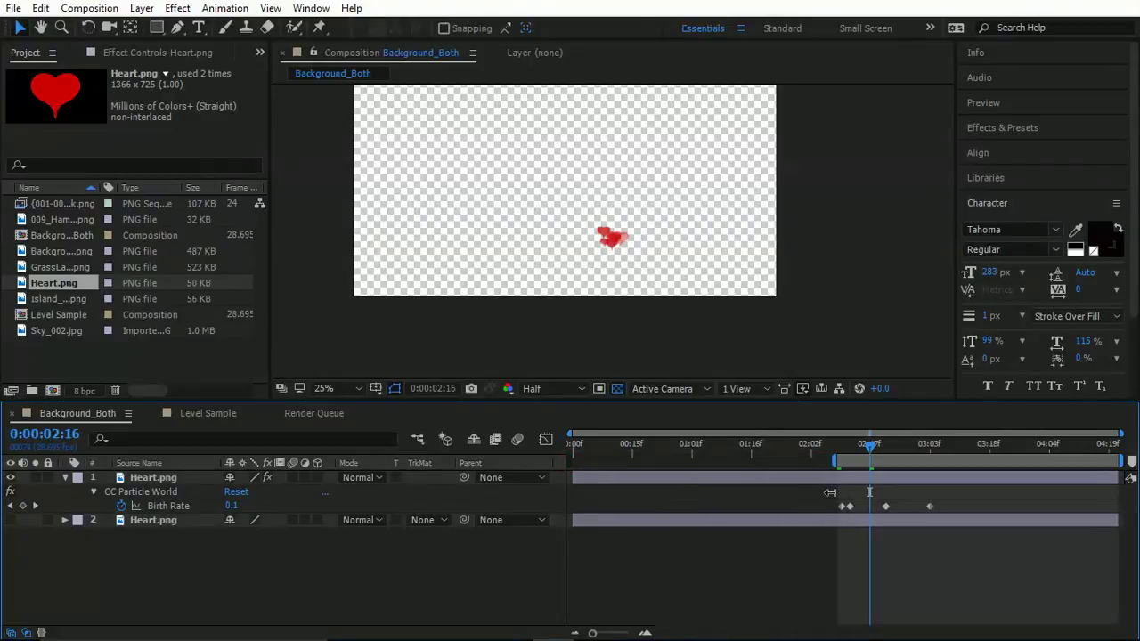
left_click_drag(1124, 463, 996, 462)
left_click(849, 445)
left_click_drag(838, 447, 986, 457)
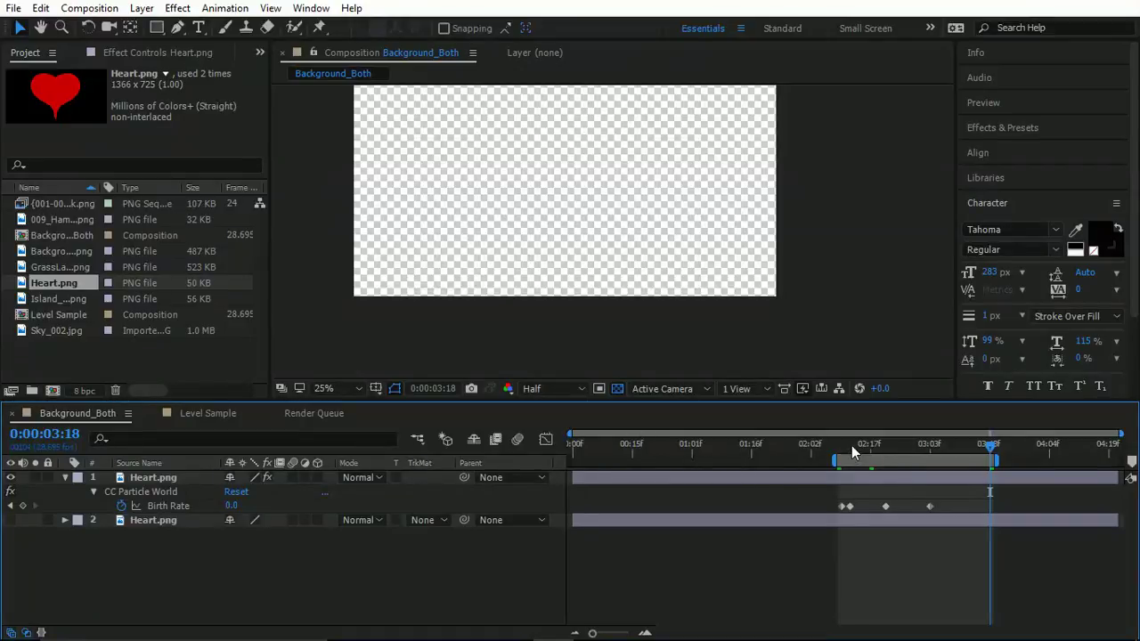
left_click_drag(852, 445, 984, 459)
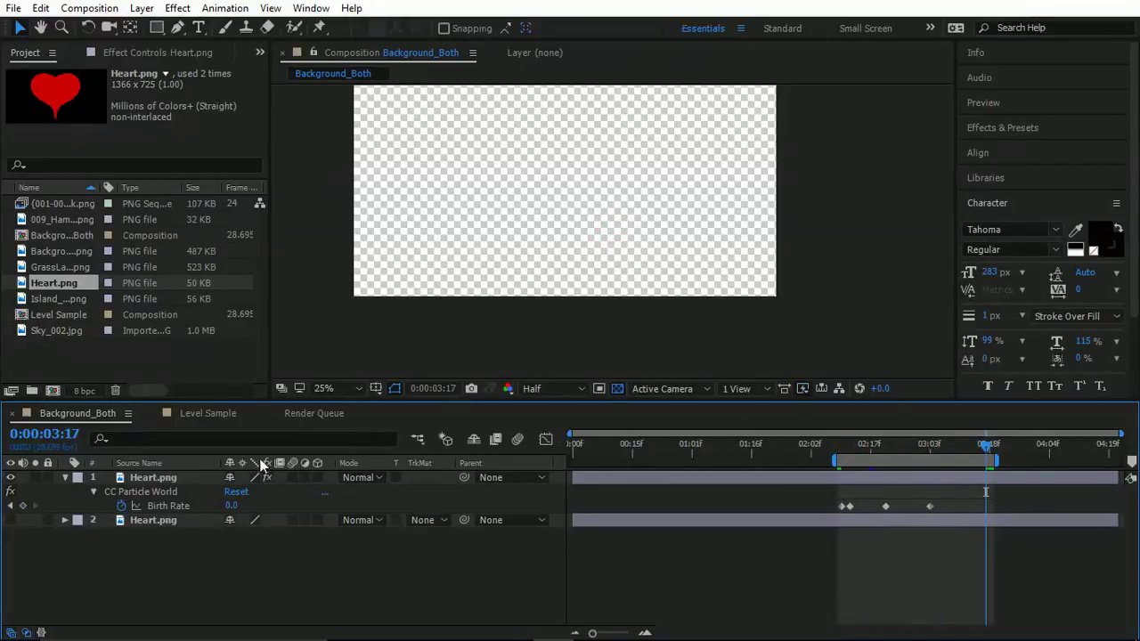
Step: Drag the Heart.png particle layer upward in the Composition viewer
left_click(211, 478)
scroll(488, 228, "down", 1)
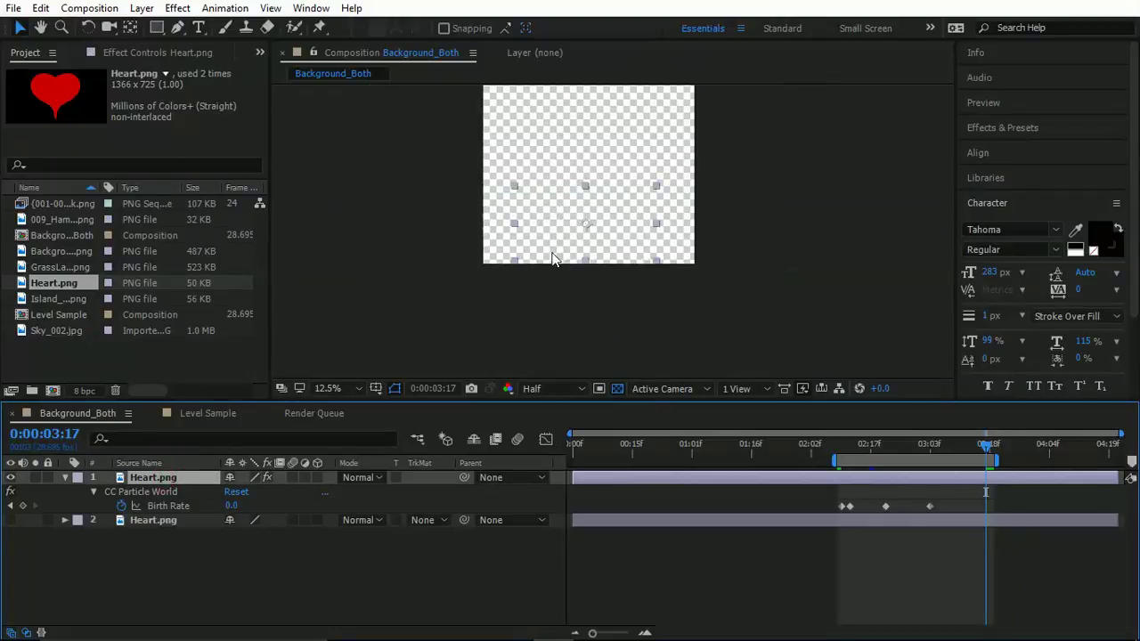
scroll(608, 308, "up", 2)
left_click_drag(595, 317, 606, 249)
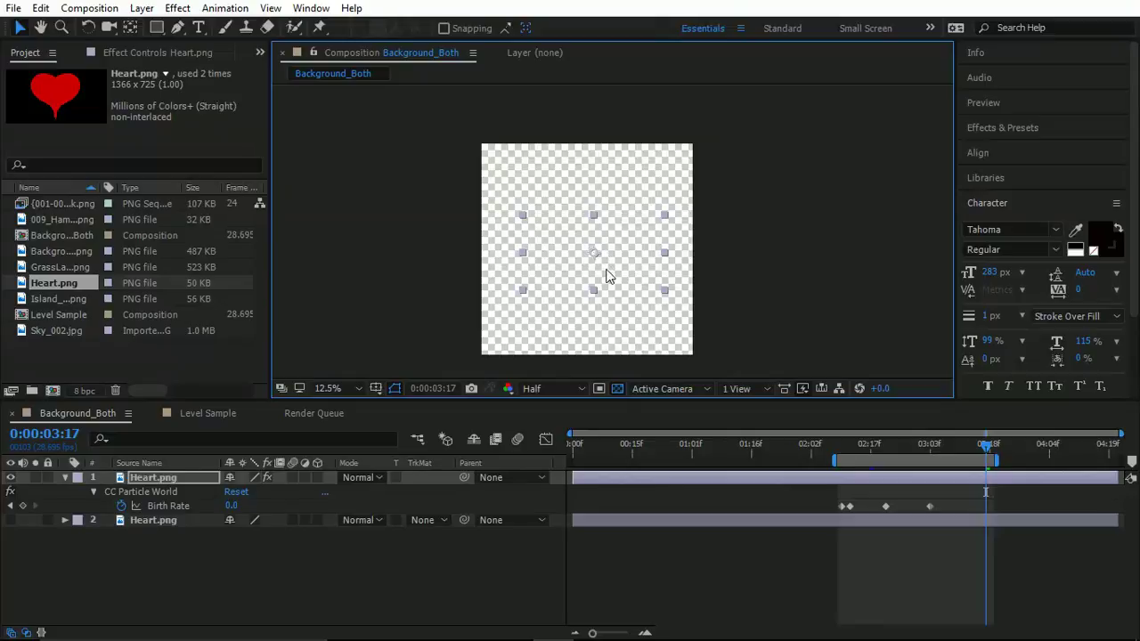
Step: In Composition Settings, scrub Width and Height down until the frame is 865 × 633 px
key("ctrl+k")
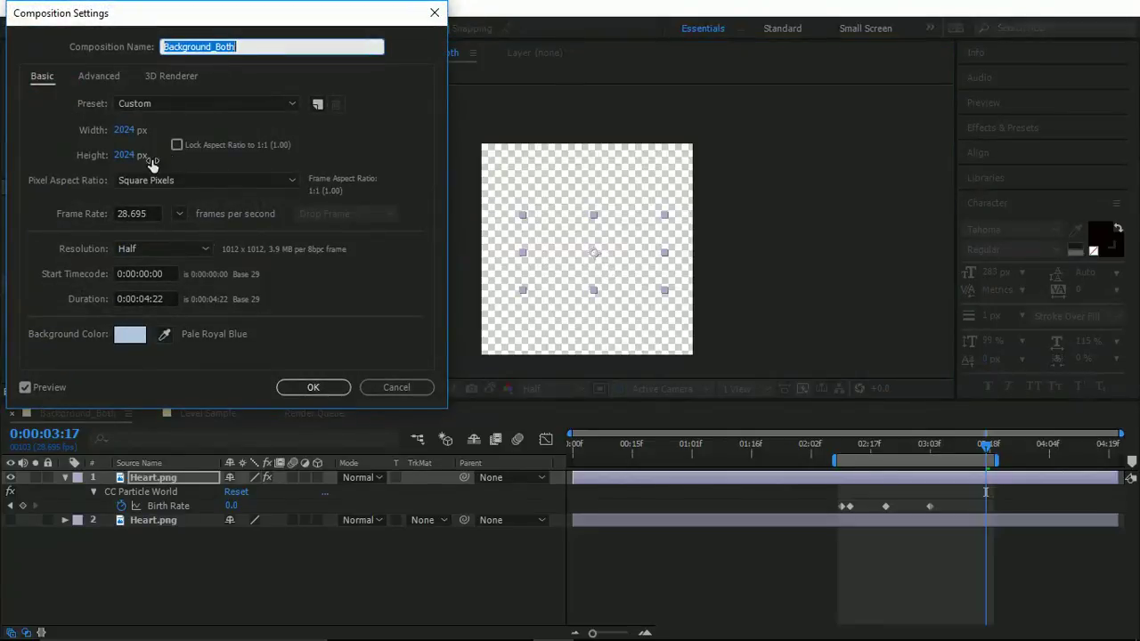
left_click(177, 146)
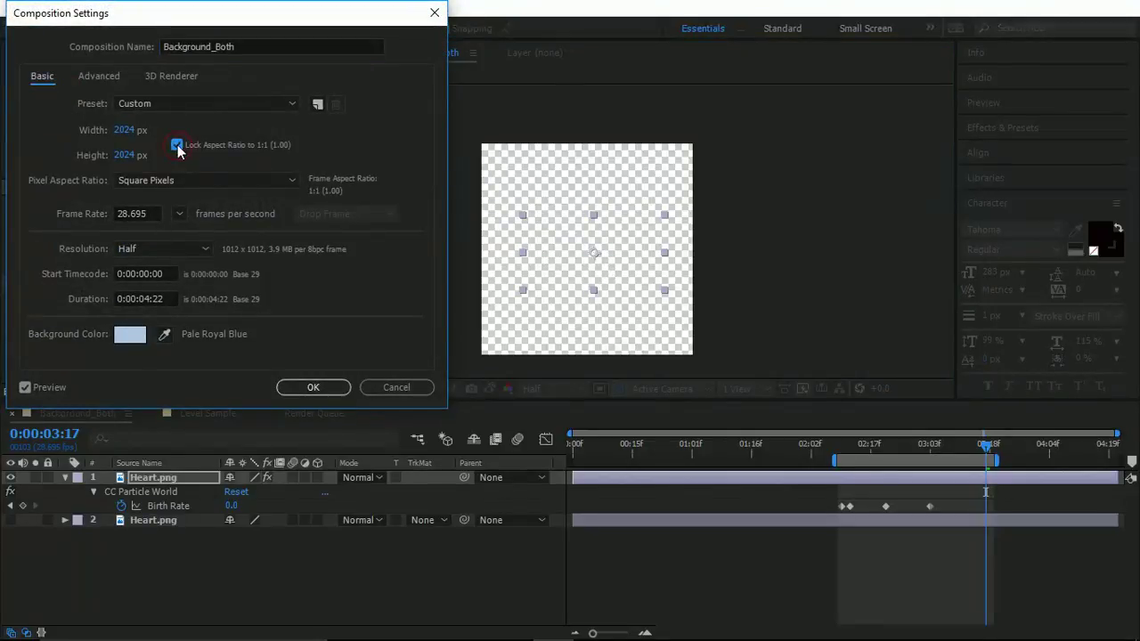
left_click_drag(127, 130, 4, 148)
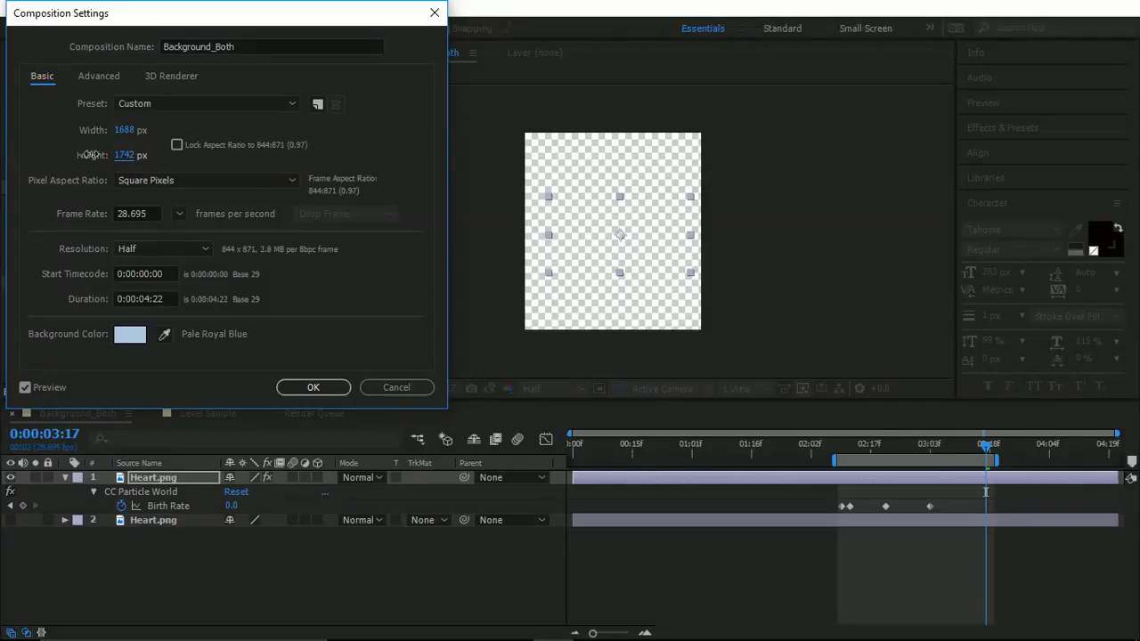
left_click_drag(122, 158, 3, 153)
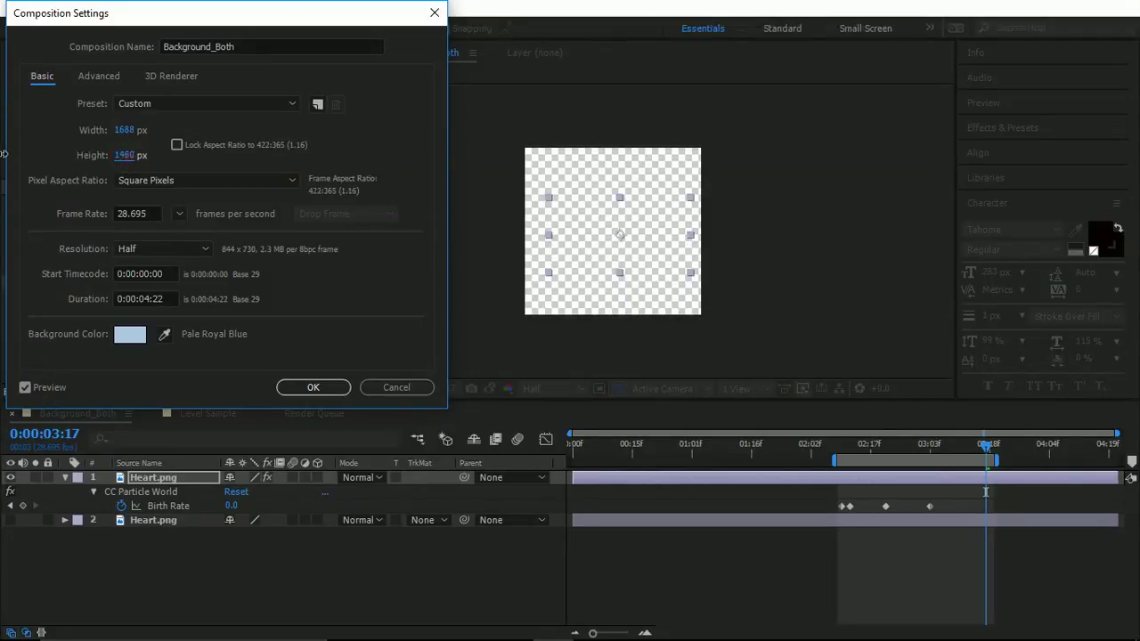
left_click_drag(125, 156, 40, 162)
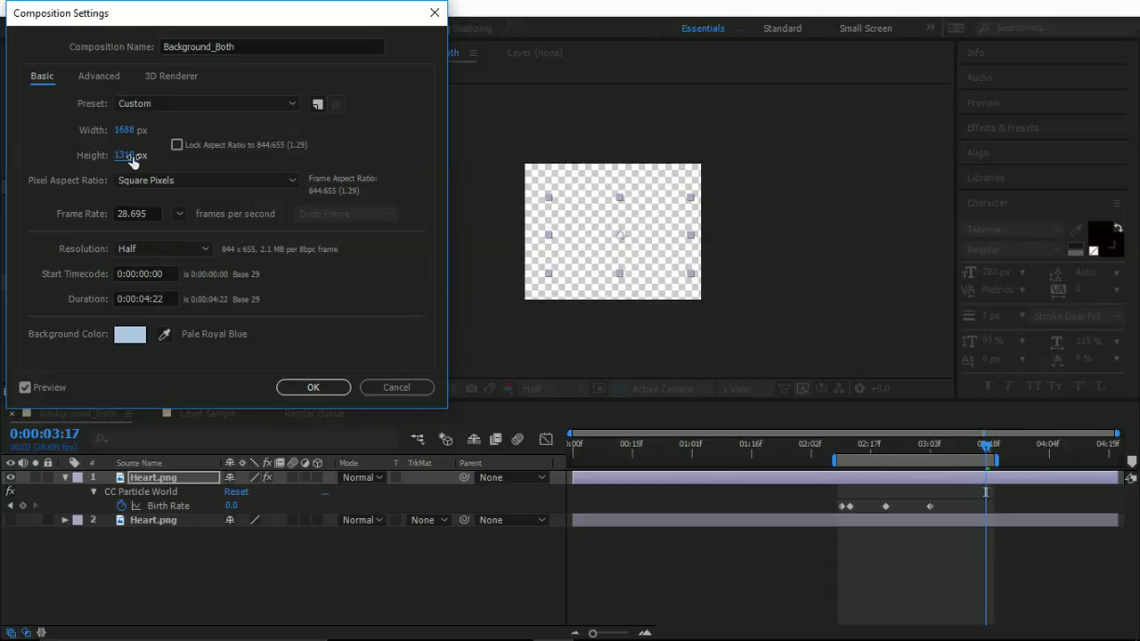
mouse_move(123, 155)
left_mouse_down()
mouse_move(3, 139)
mouse_move(116, 159)
left_mouse_up()
left_click_drag(7, 158, 9, 138)
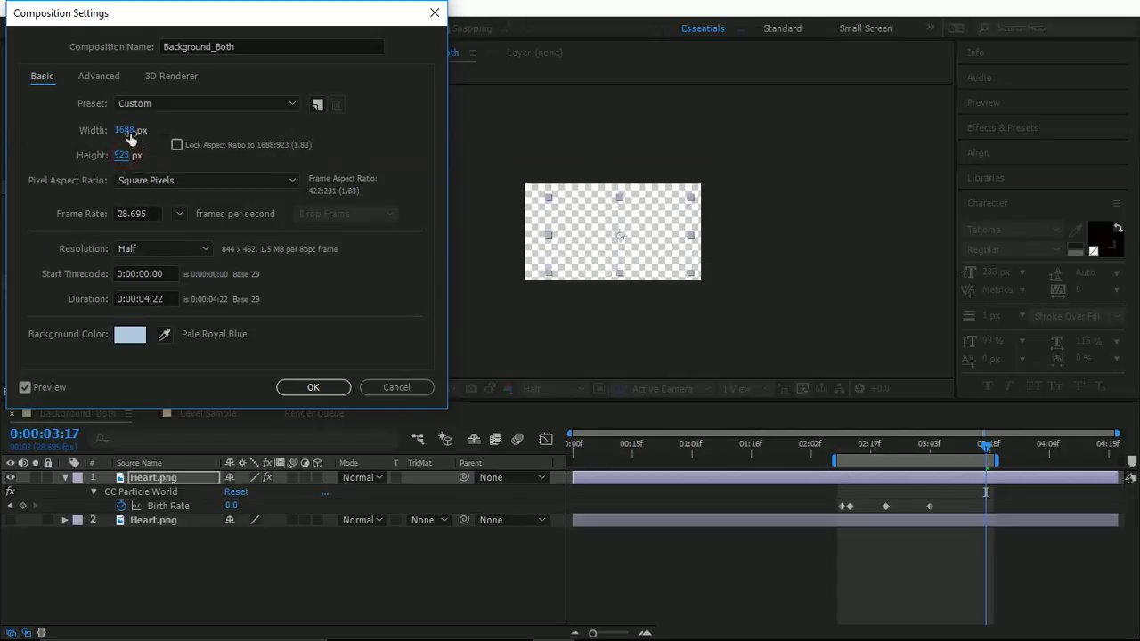
left_click_drag(130, 133, 7, 121)
left_click_drag(121, 155, 5, 154)
left_click_drag(126, 157, 4, 159)
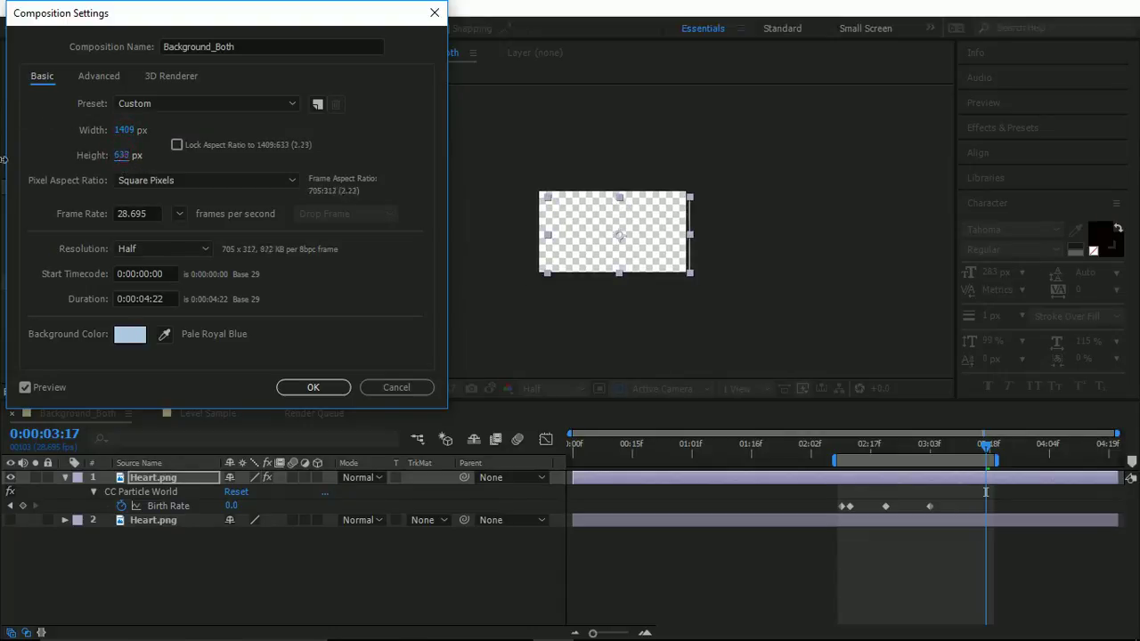
left_click_drag(125, 130, 4, 129)
left_click_drag(125, 130, 35, 131)
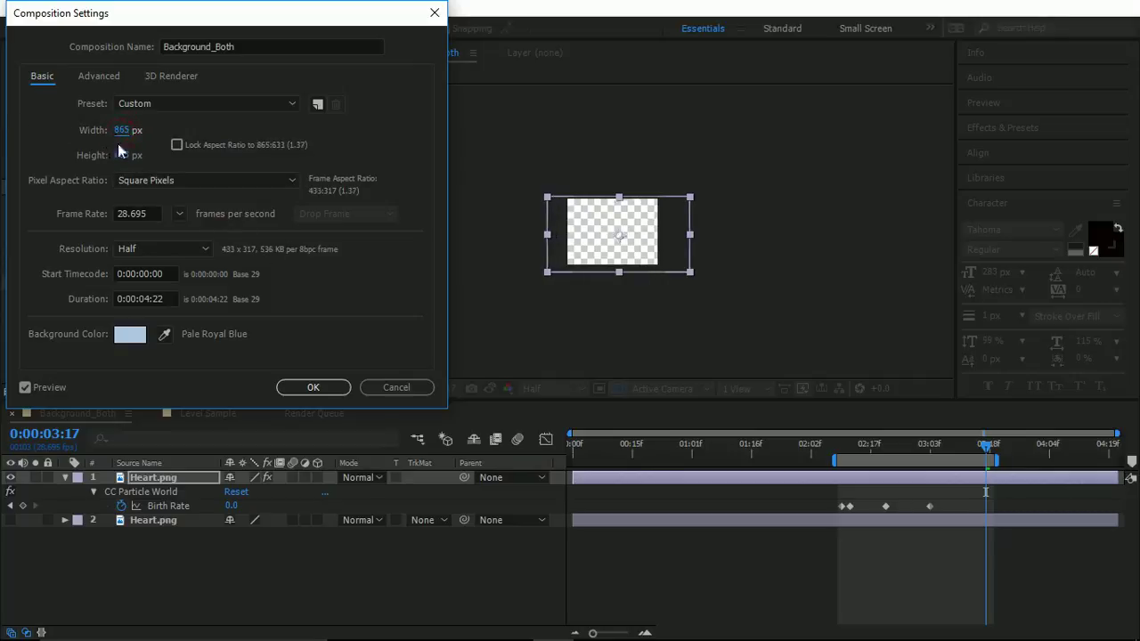
left_click(312, 388)
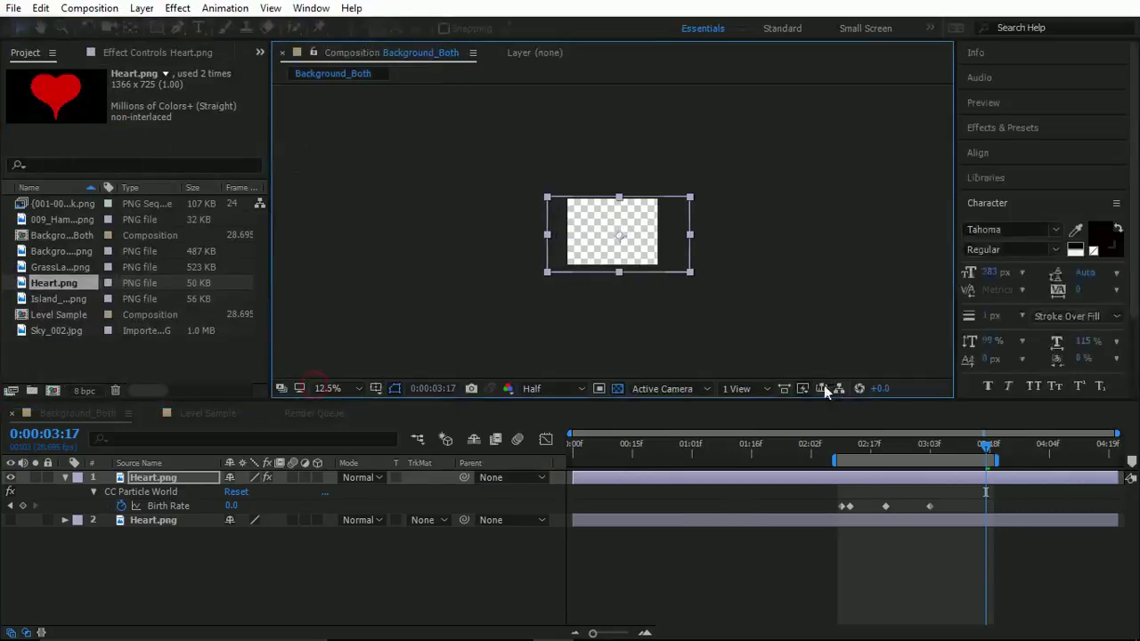
Step: Zoom the viewer to 50% and move the particle layer about 95 px left
key("period")
key("period")
key("period")
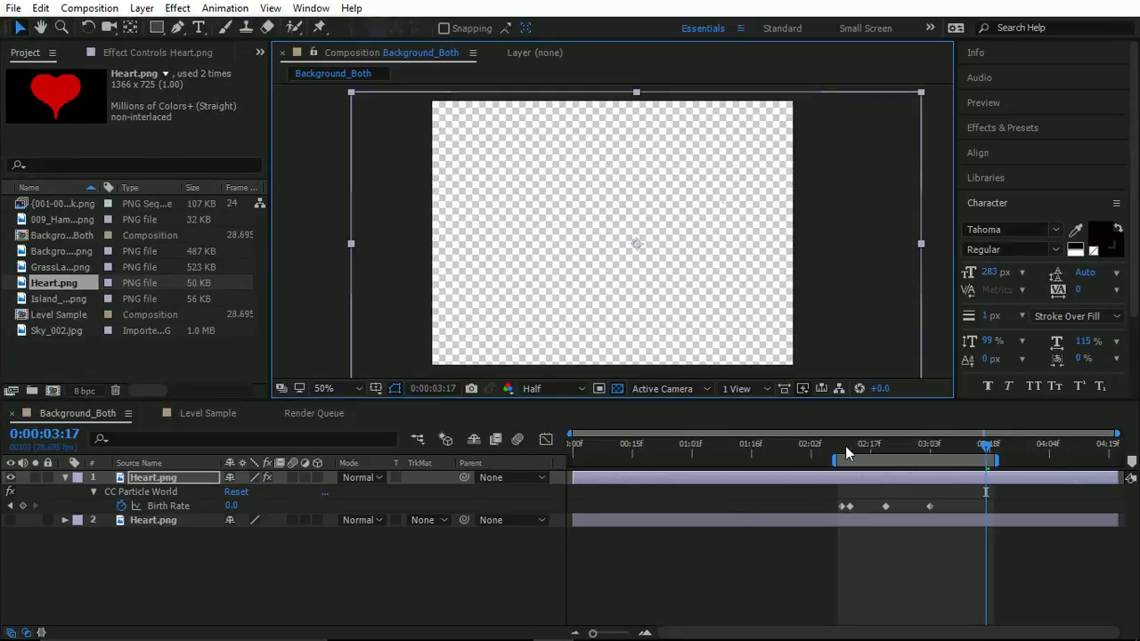
left_click_drag(840, 445, 943, 452)
left_click_drag(734, 319, 633, 315)
left_click_drag(841, 446, 950, 448)
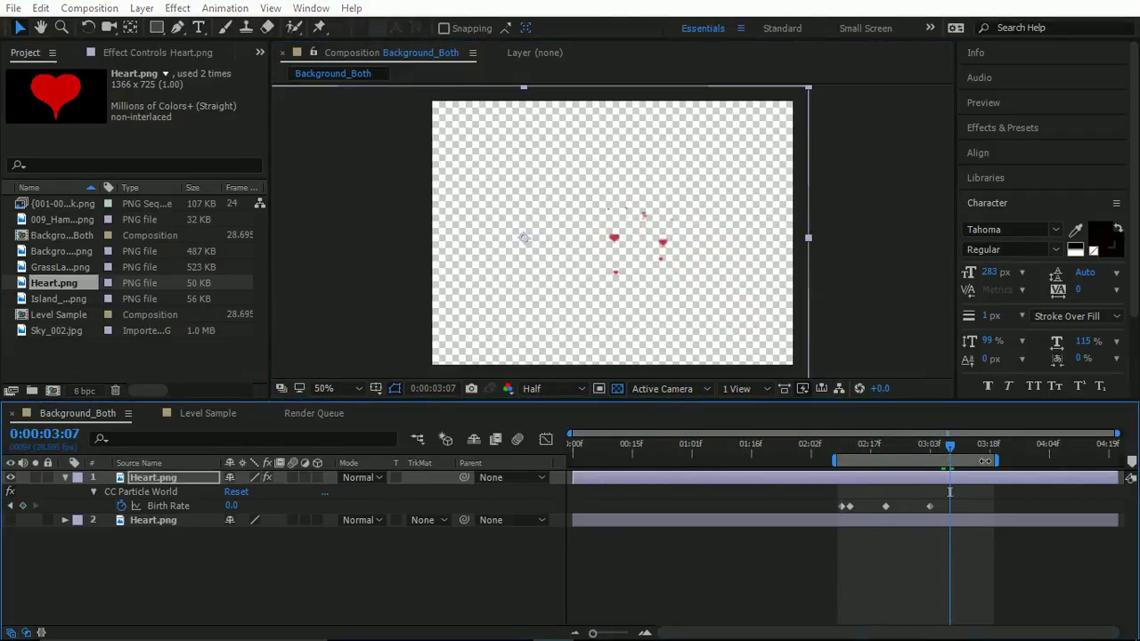
Step: With aspect ratio locked, shrink the comp to 443 × 324 px and check the hearts
key("ctrl+k")
left_click(177, 145)
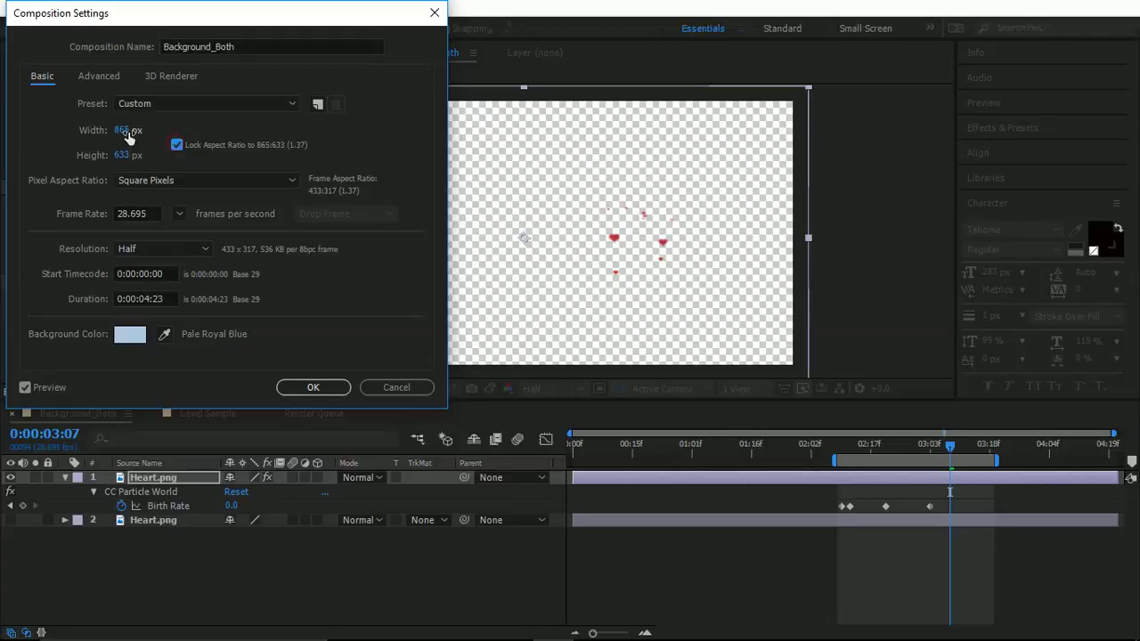
left_click_drag(125, 130, 3, 131)
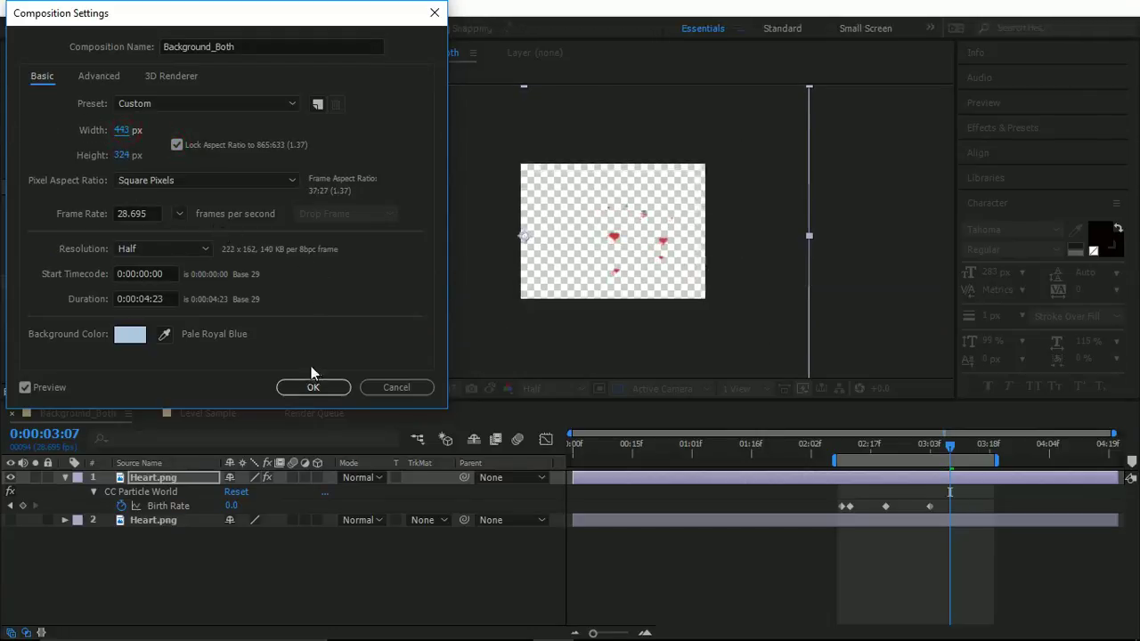
left_click(321, 388)
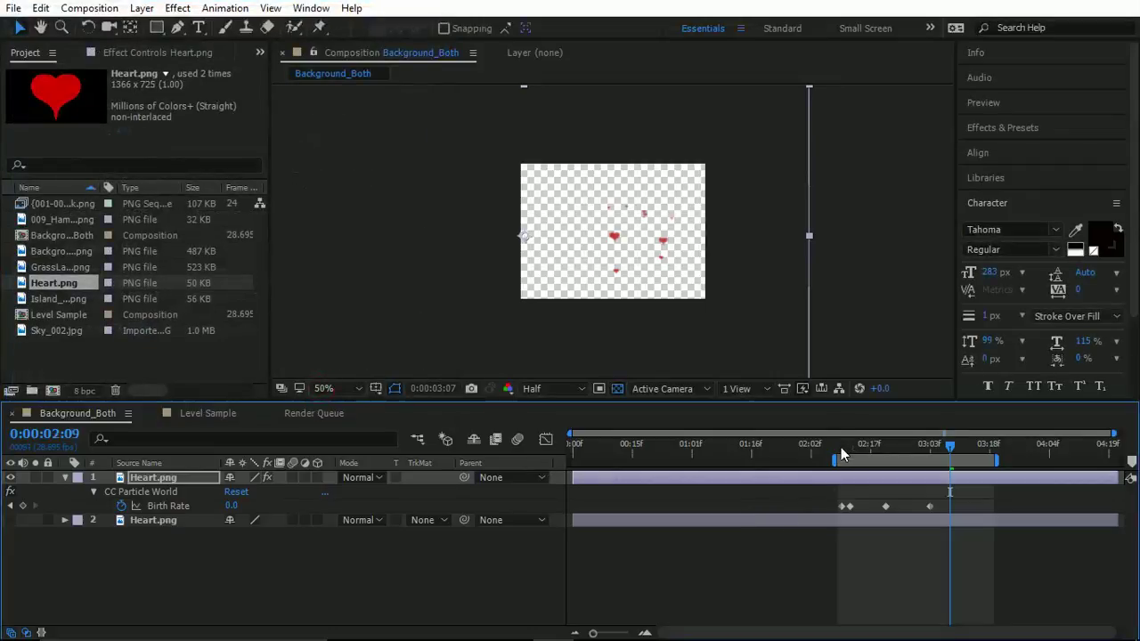
left_click_drag(837, 445, 985, 455)
left_click(662, 274)
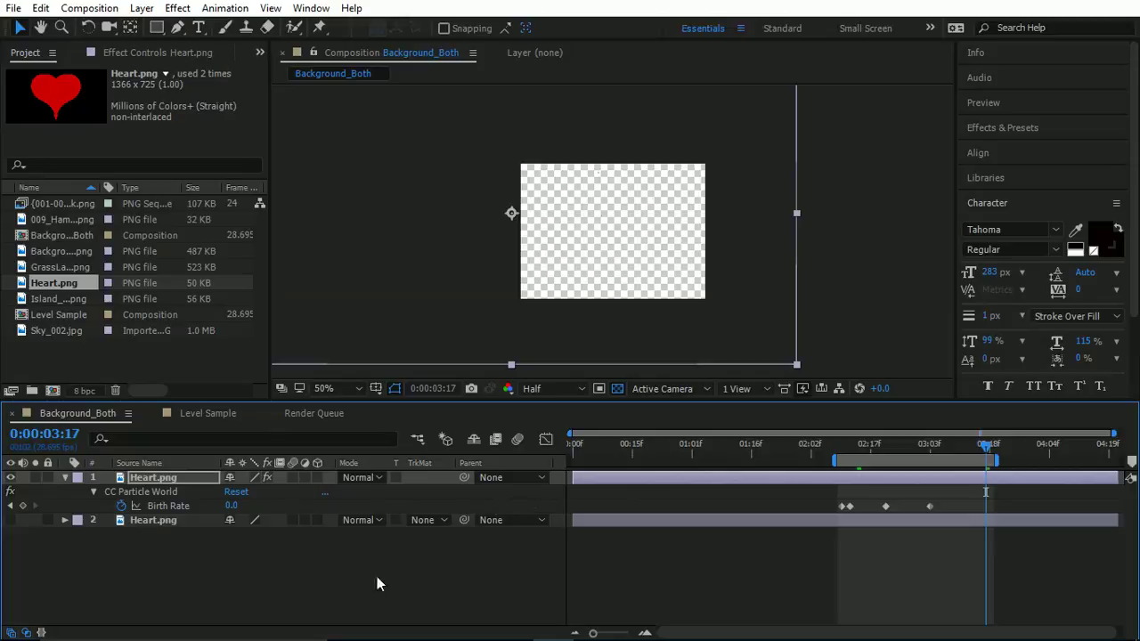
left_click(89, 8)
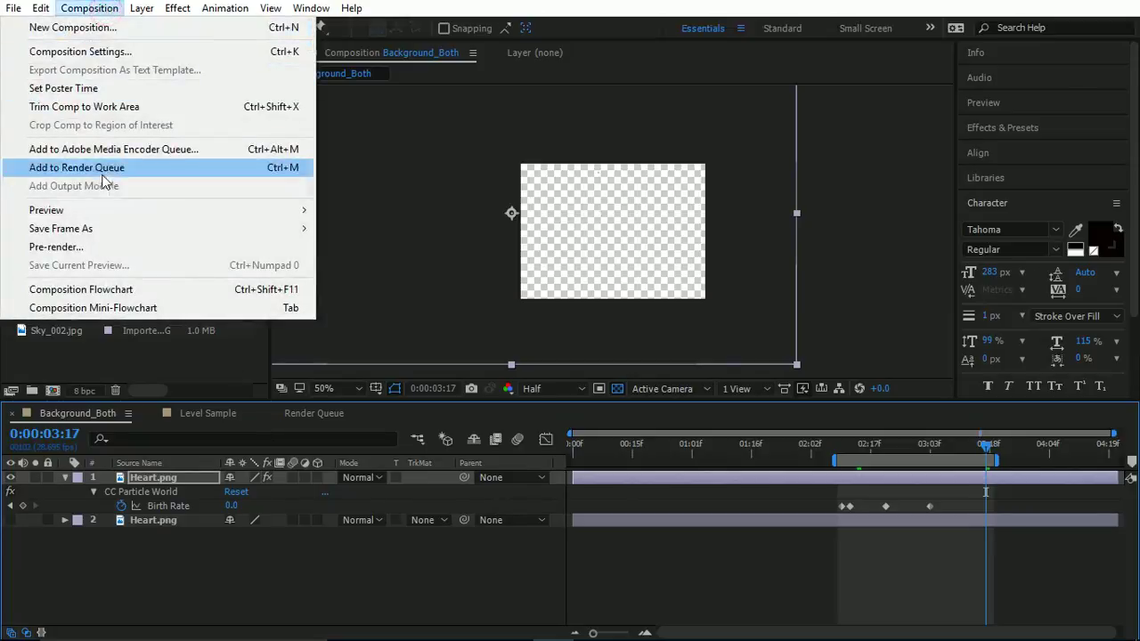
Step: Add Background_Both to the Render Queue with PNG Sequence output and RGB + Alpha channels
left_click(98, 167)
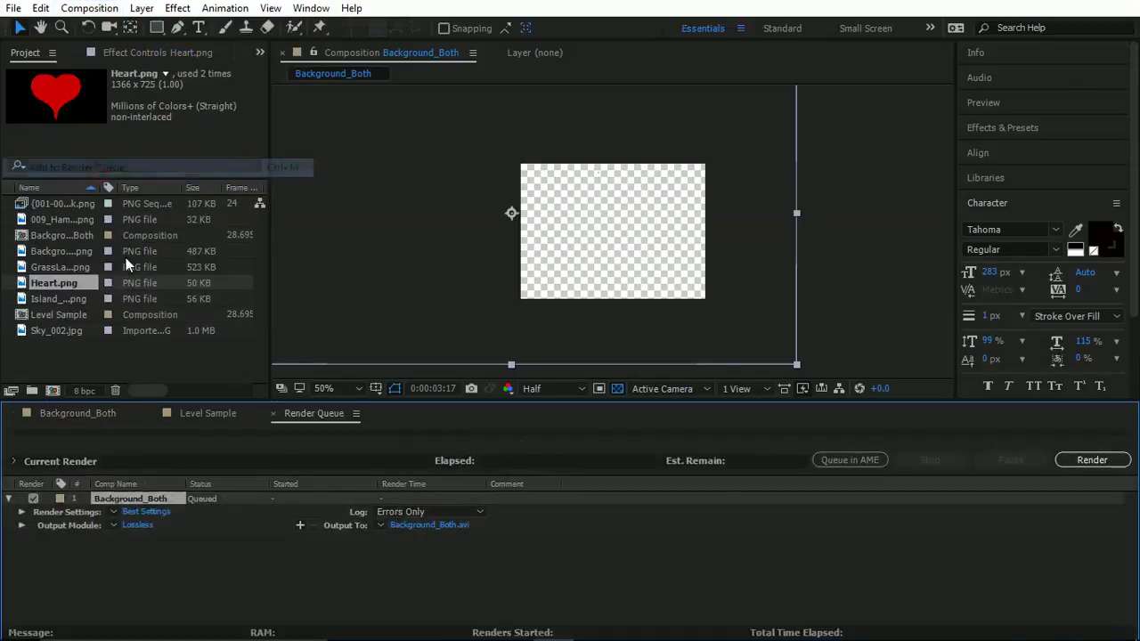
left_click(137, 525)
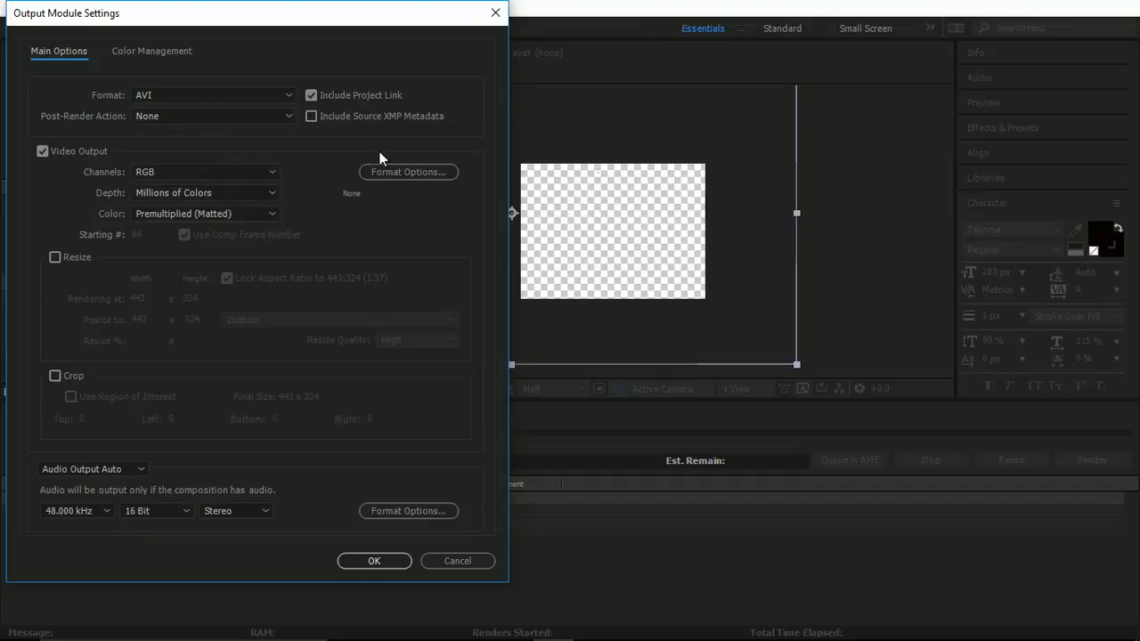
left_click(293, 100)
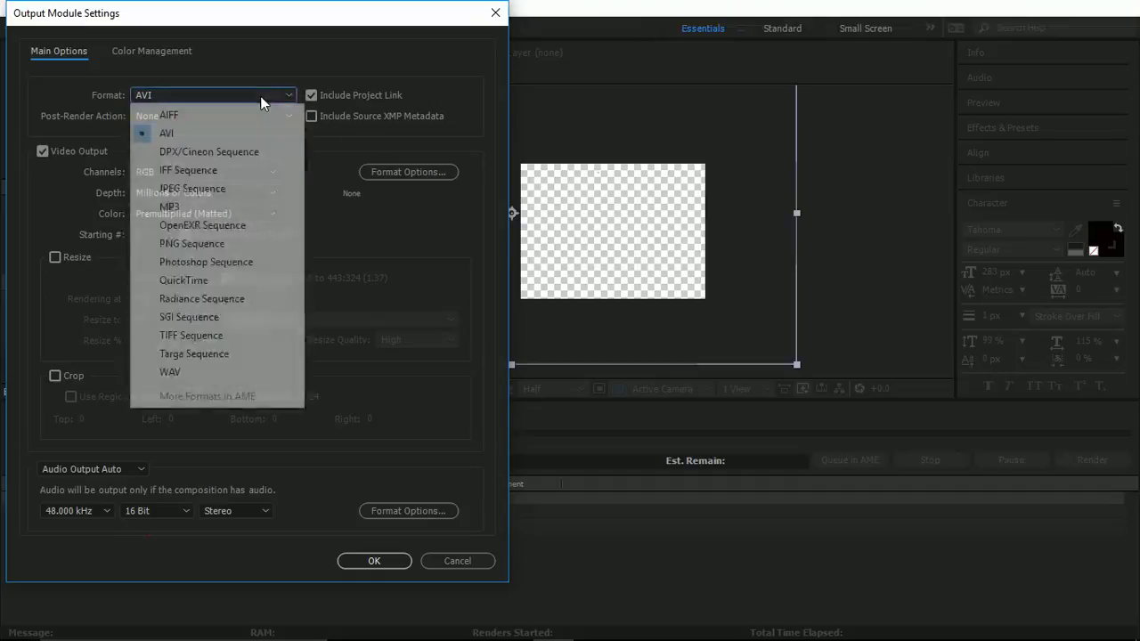
left_click(200, 253)
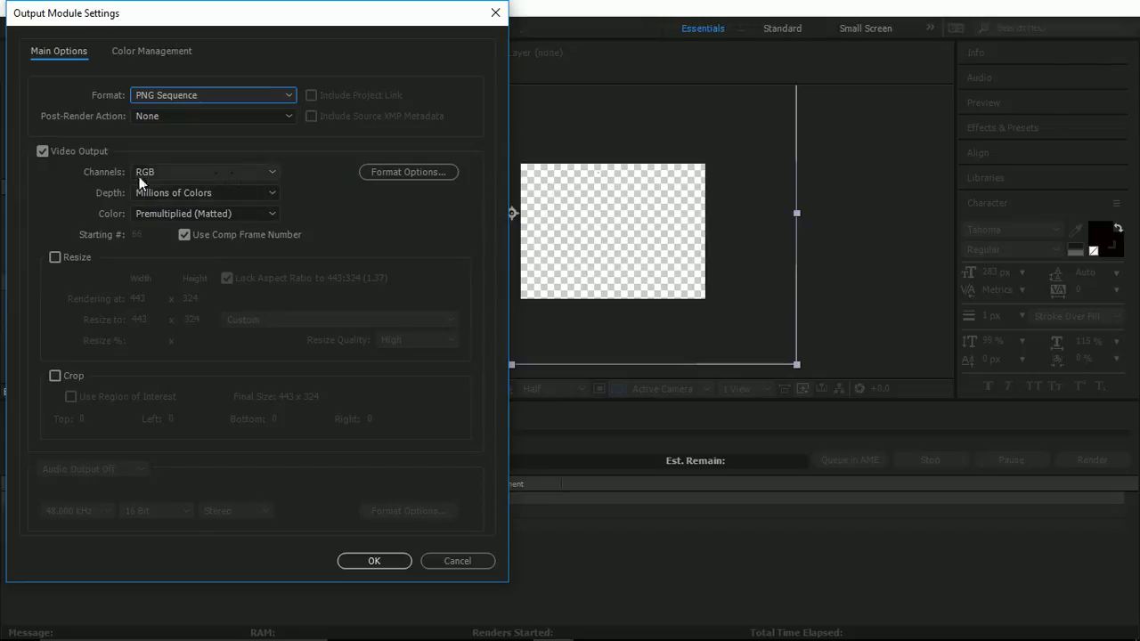
left_click(166, 173)
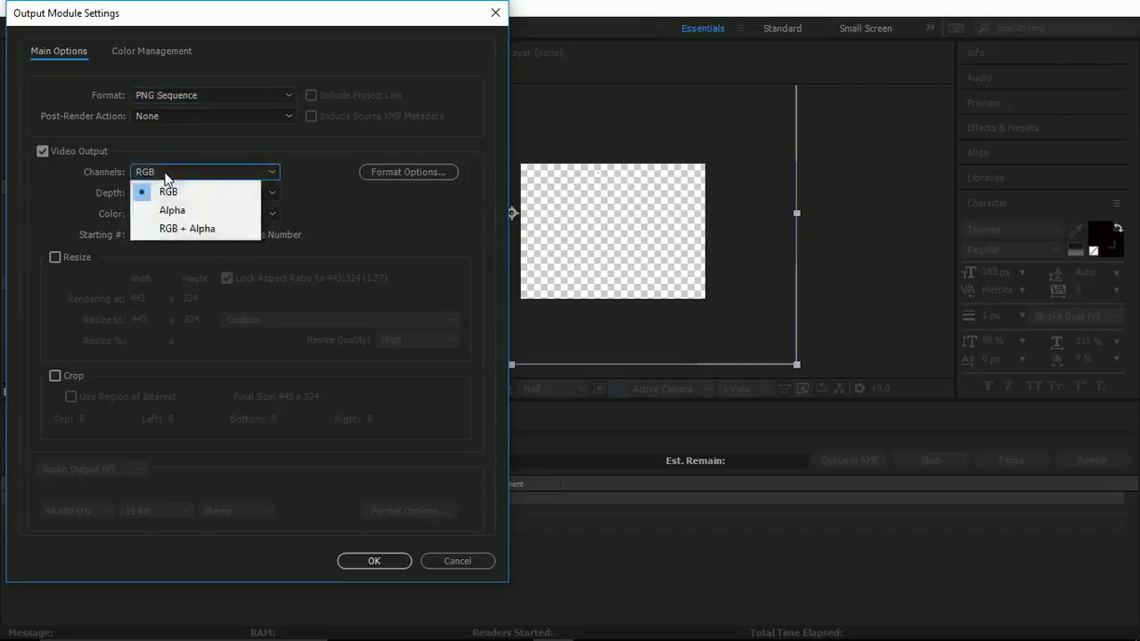
left_click(179, 230)
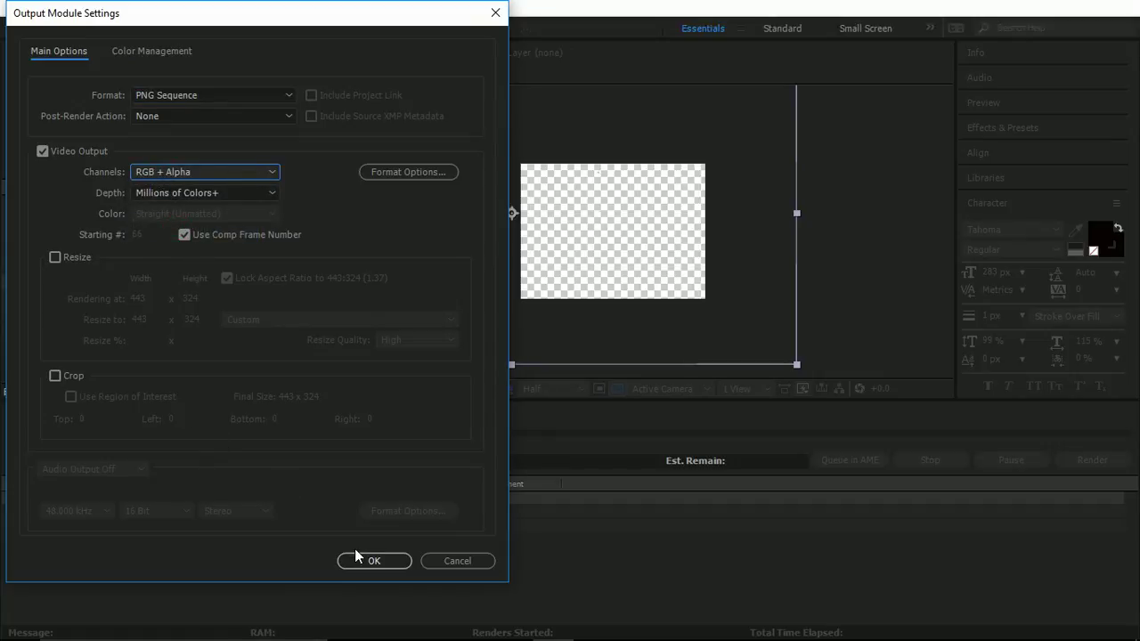
left_click(374, 561)
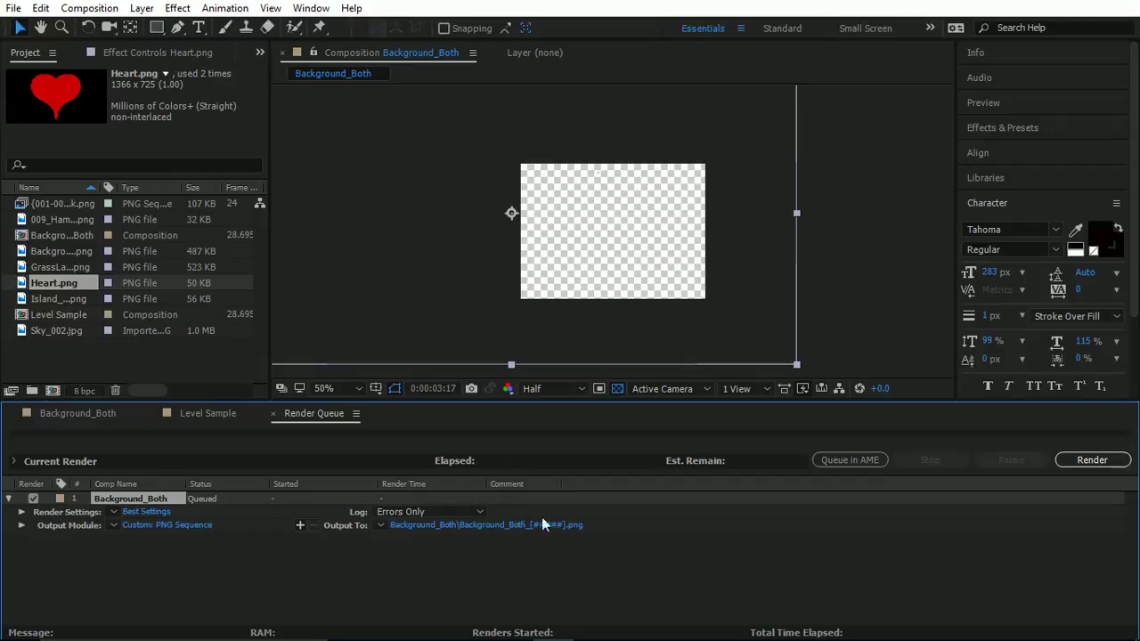
left_click(71, 414)
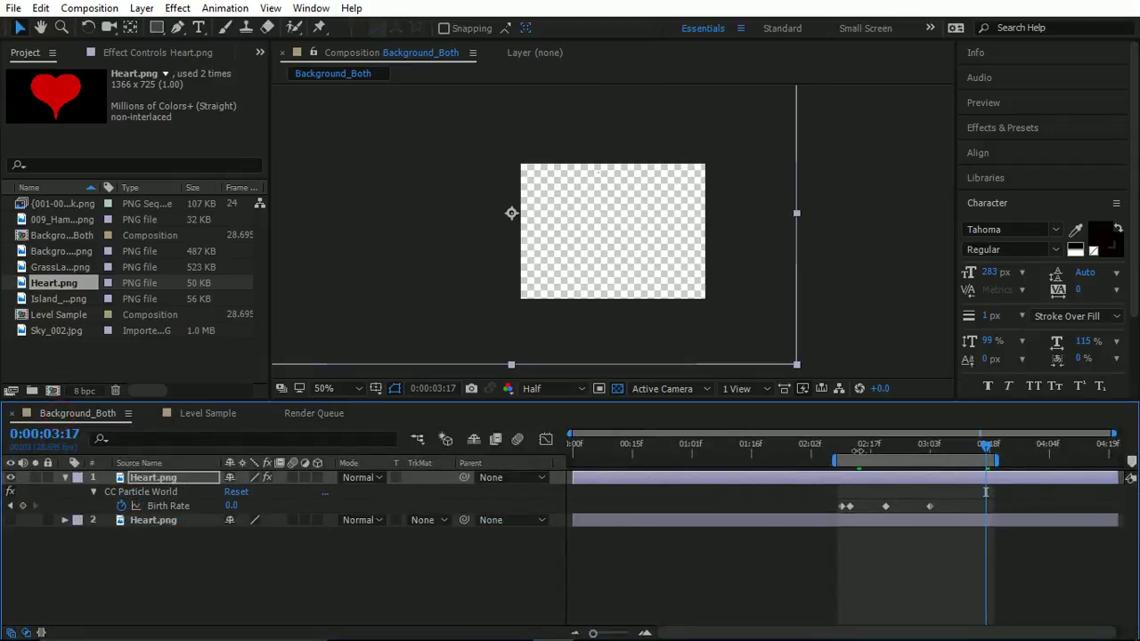
left_click_drag(986, 446, 871, 445)
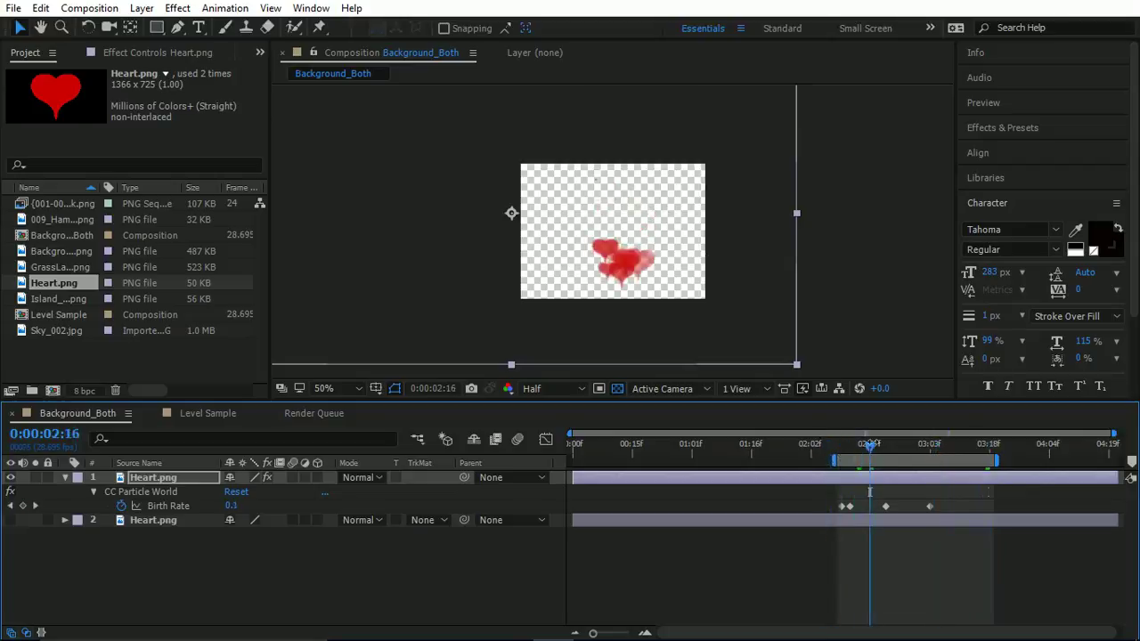
key("ctrl+k")
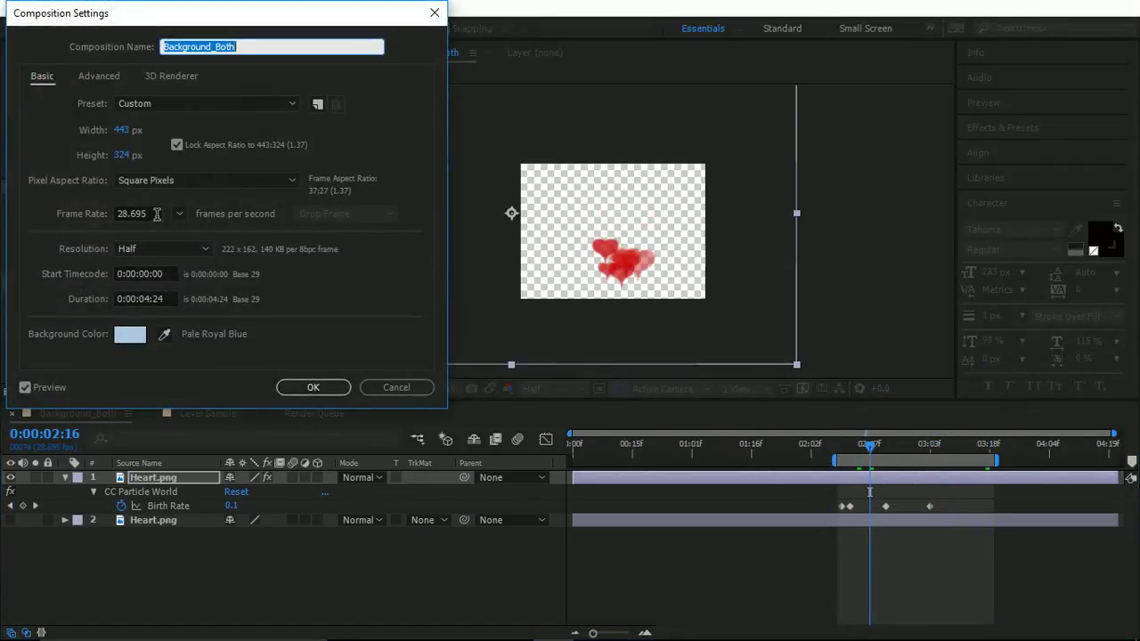
left_click(157, 214)
type("12")
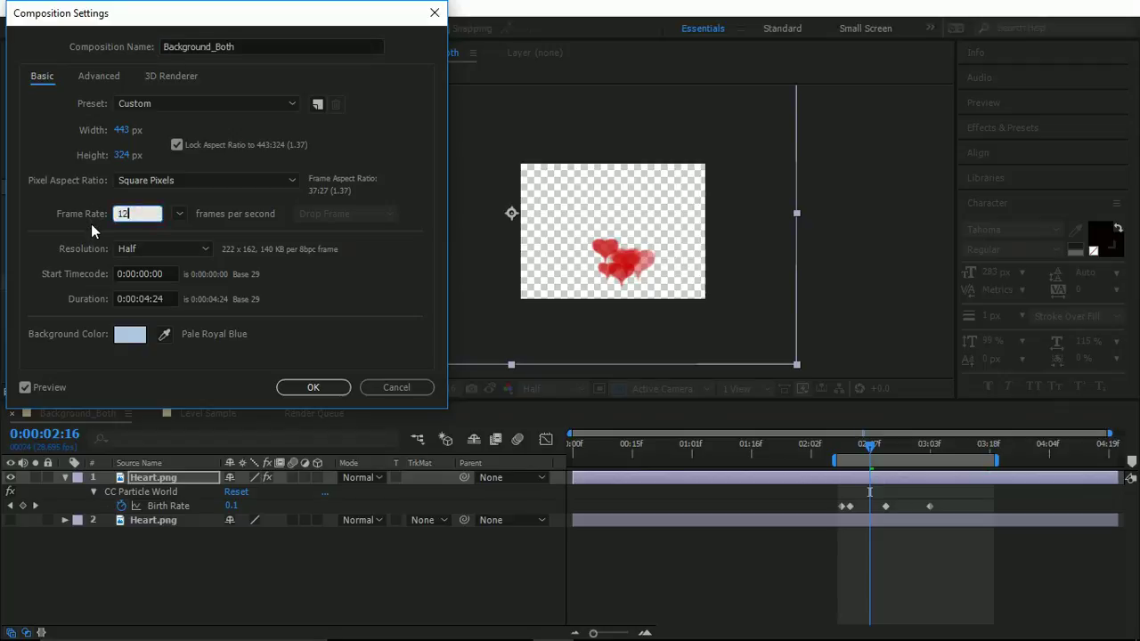
left_click(319, 392)
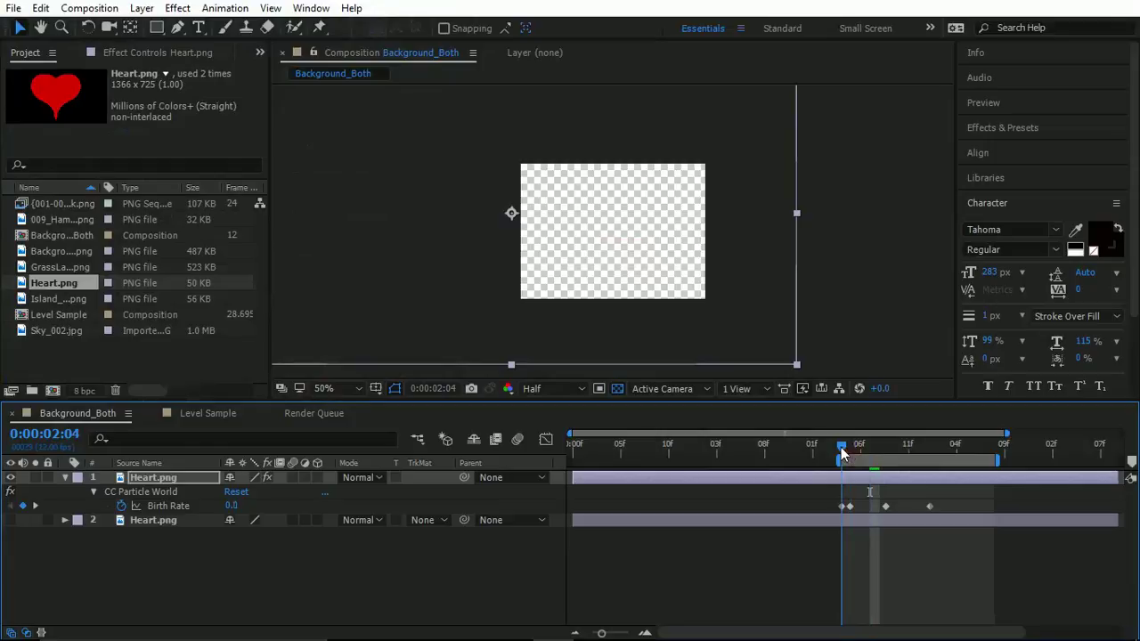
key("space")
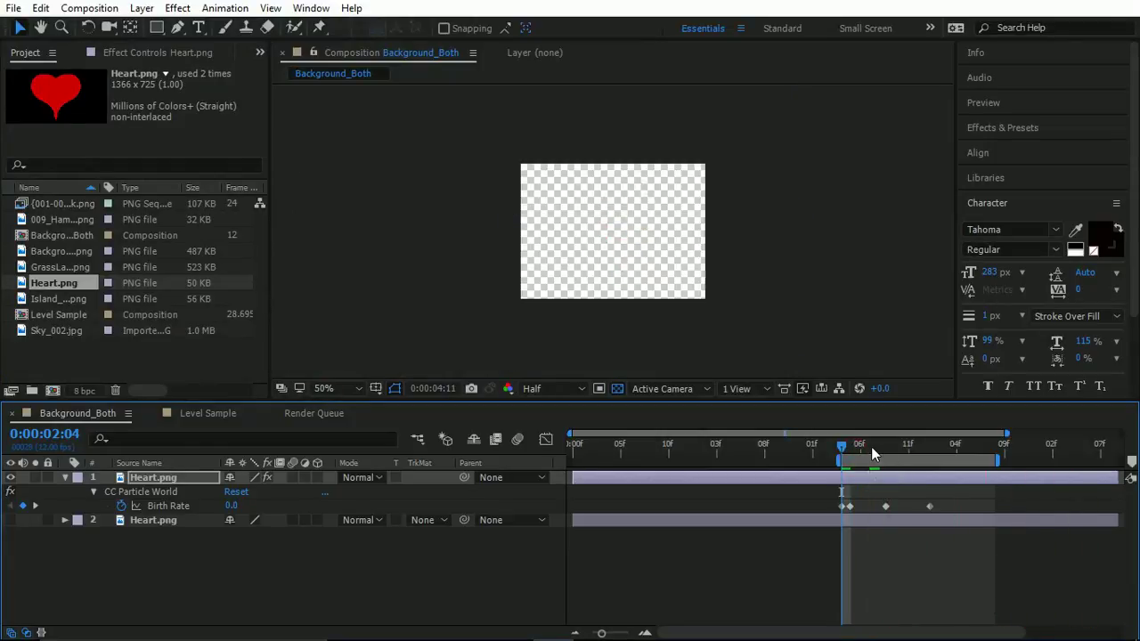
left_click(871, 446)
key("ctrl+z")
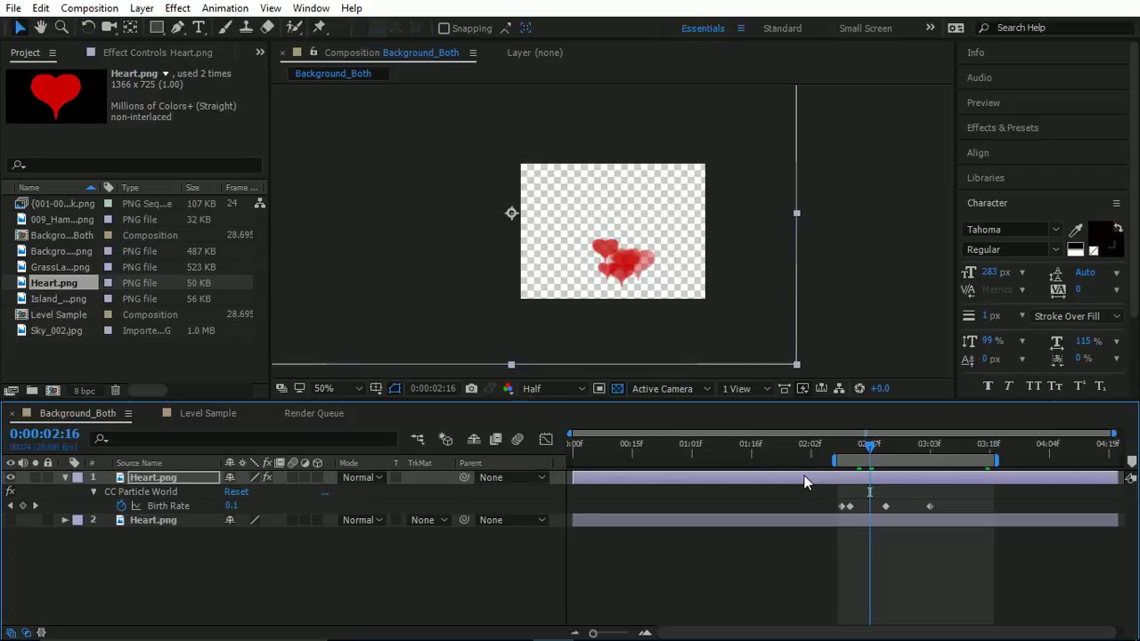
left_click(317, 414)
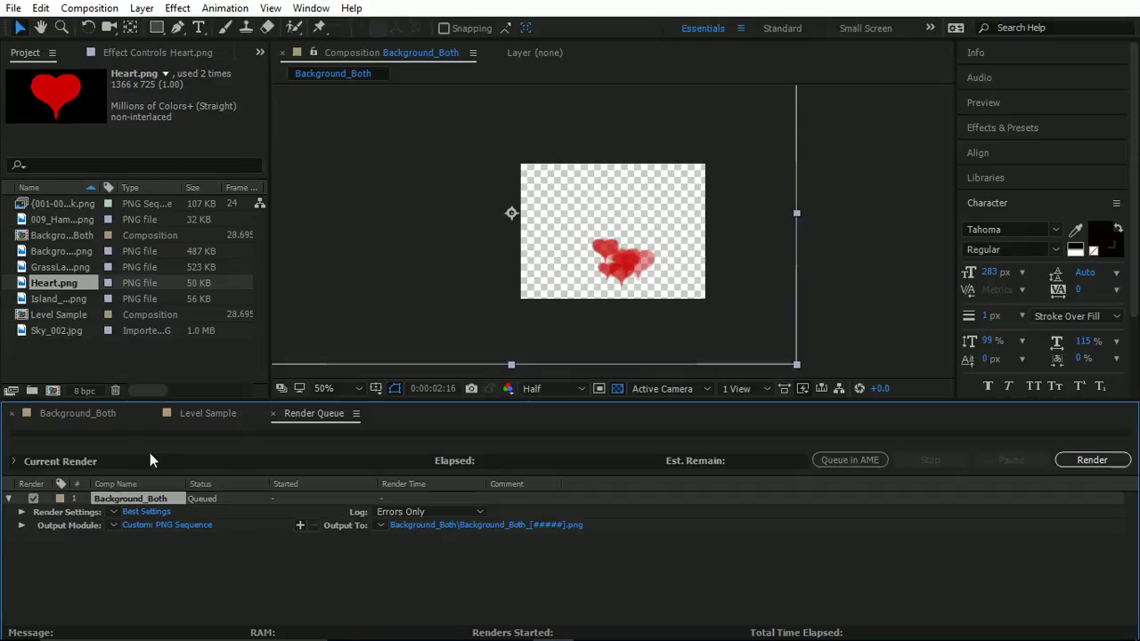
left_click(80, 413)
left_click_drag(833, 447, 952, 447)
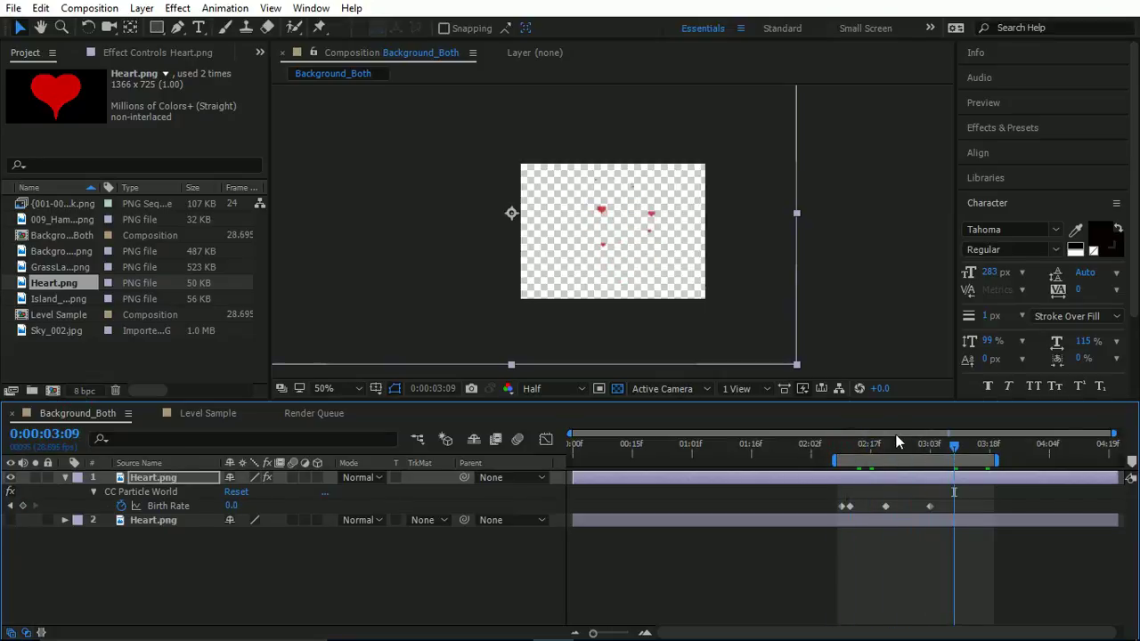